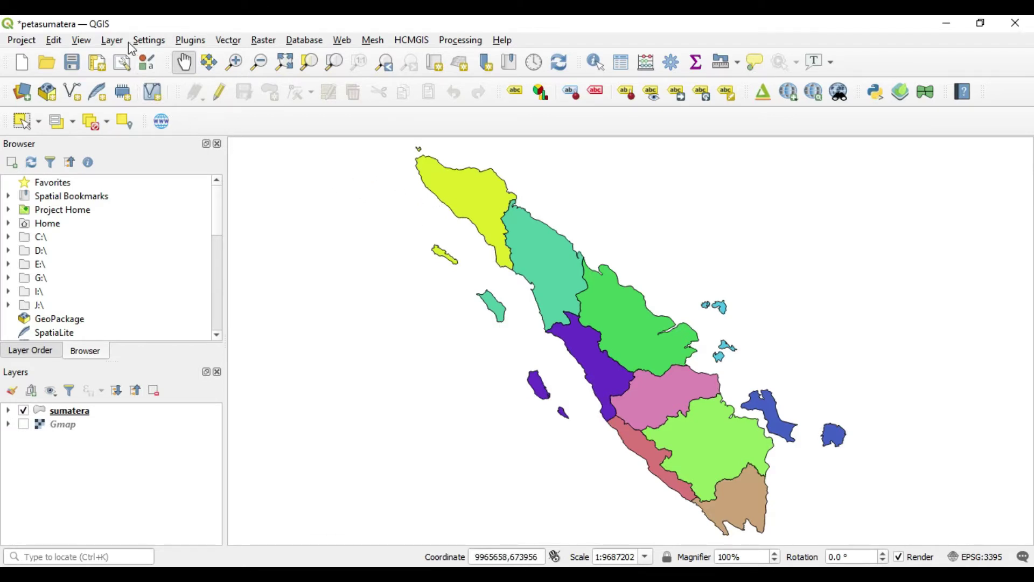
Create a new print layout titled "sumatera layout".
click(98, 63)
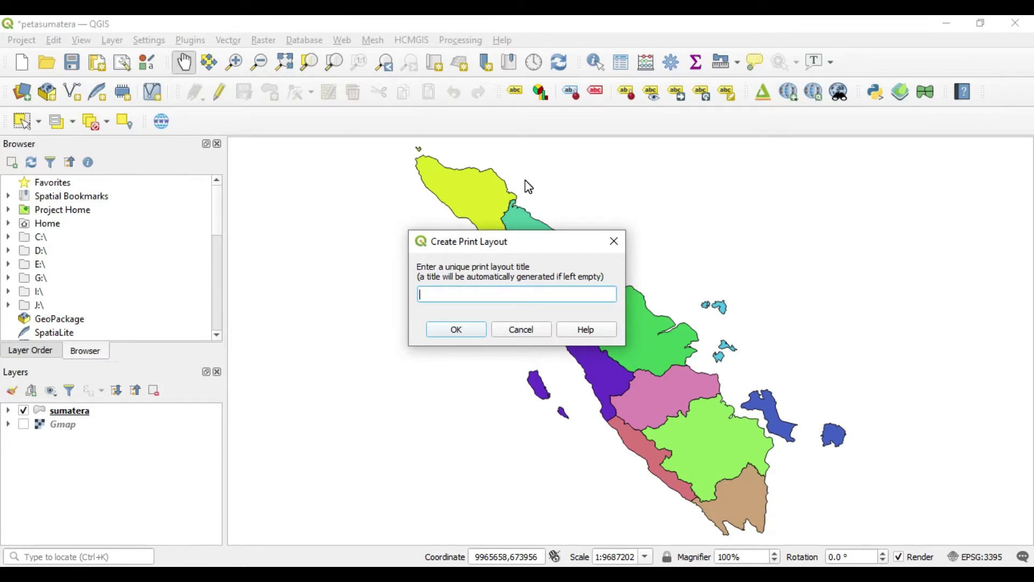
text(sumatera layout)
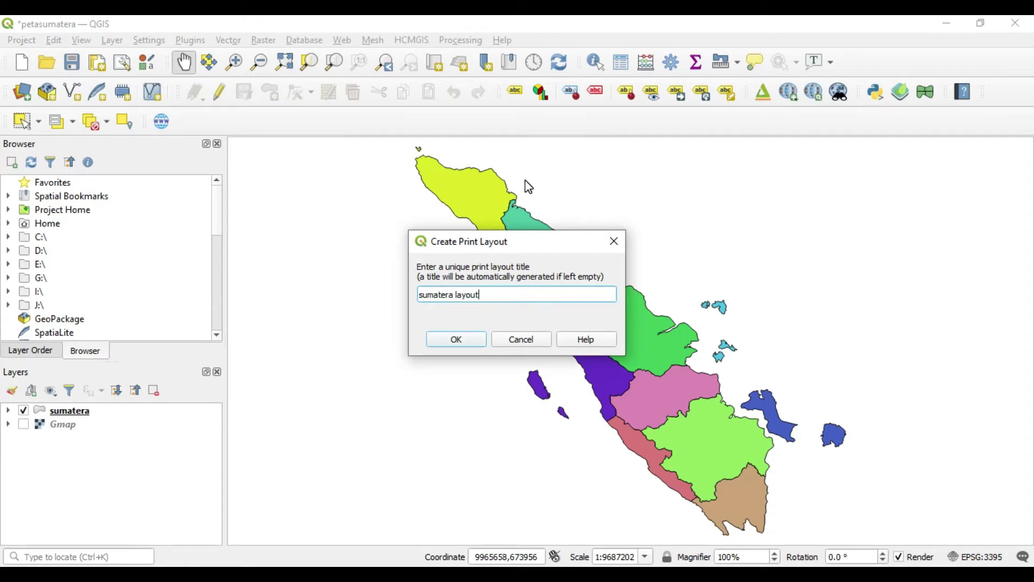
click(467, 341)
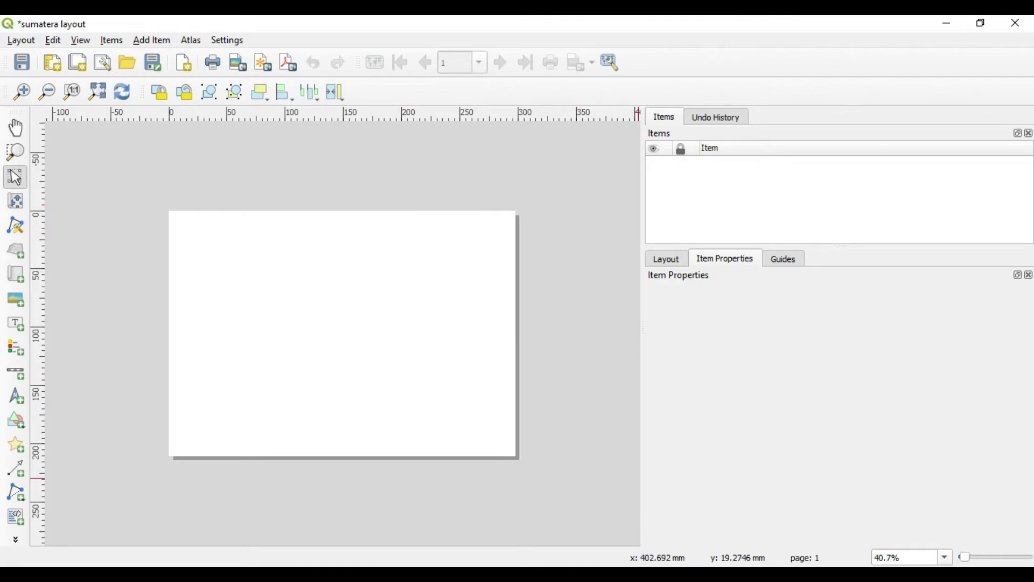
click(609, 535)
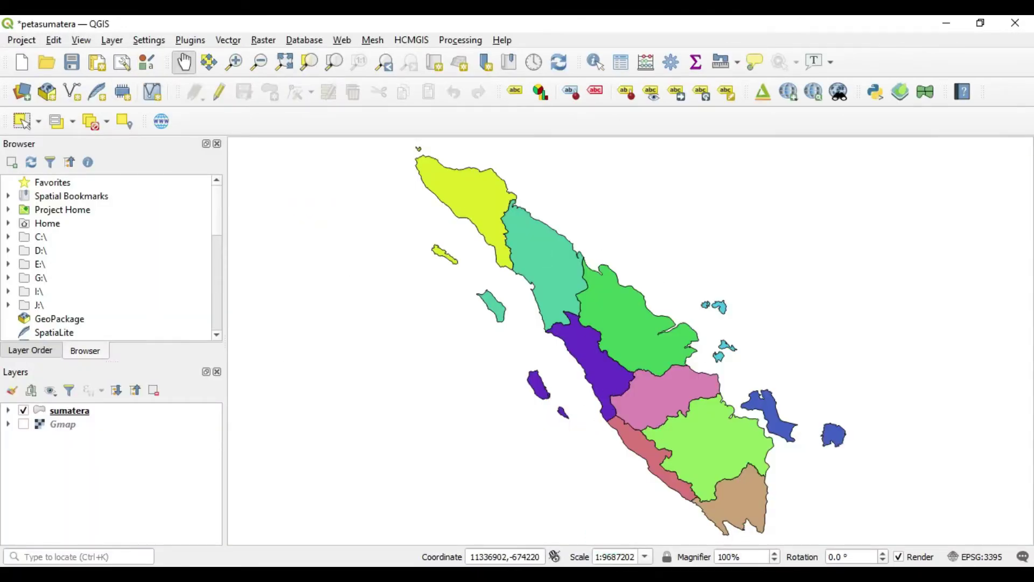
mouse_move(652, 566)
click(734, 512)
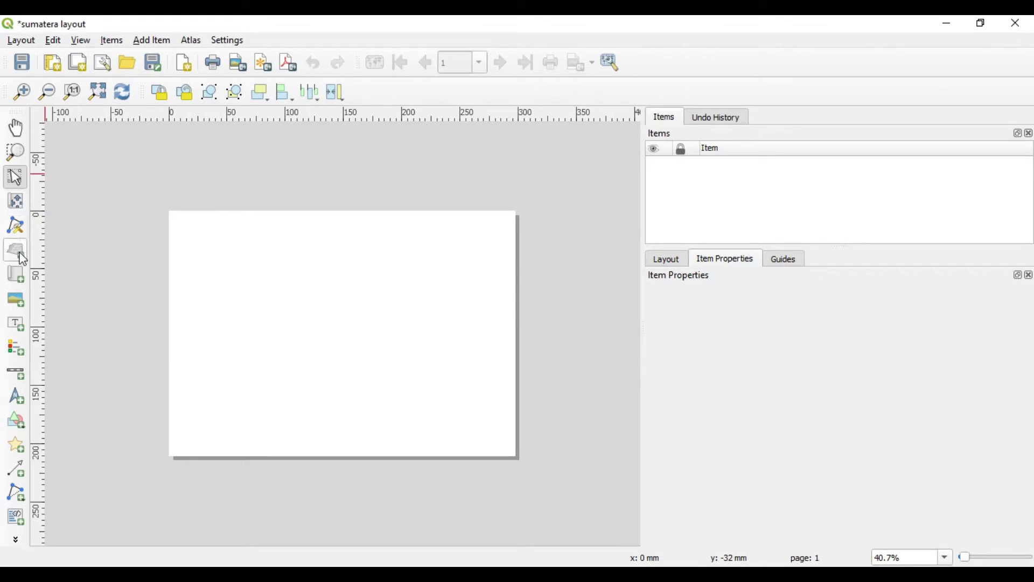
Add a map item about 200 mm wide and 195 mm high, starting near the page's upper-left corner and leaving the right side free.
click(16, 280)
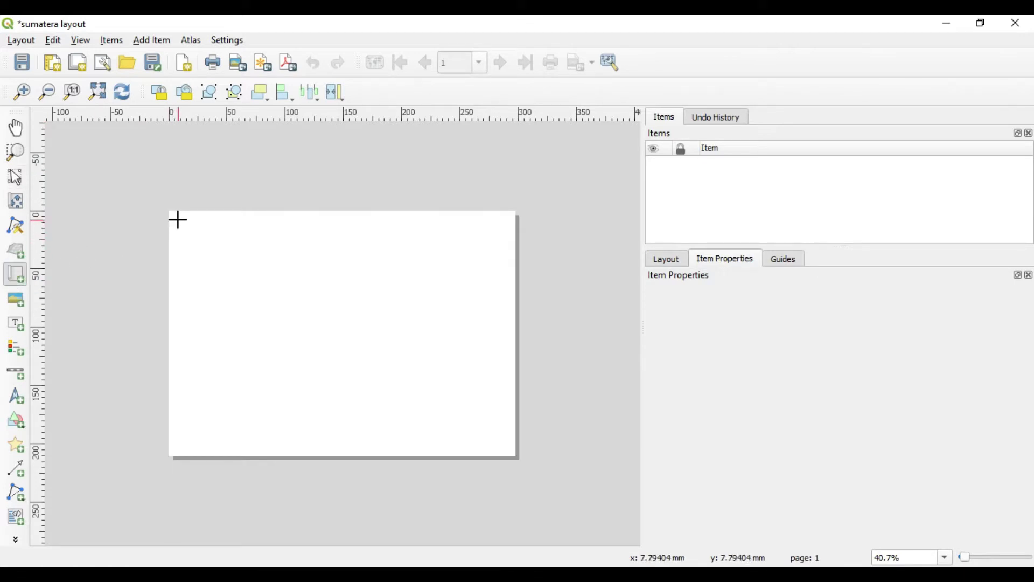
drag(178, 220, 507, 447)
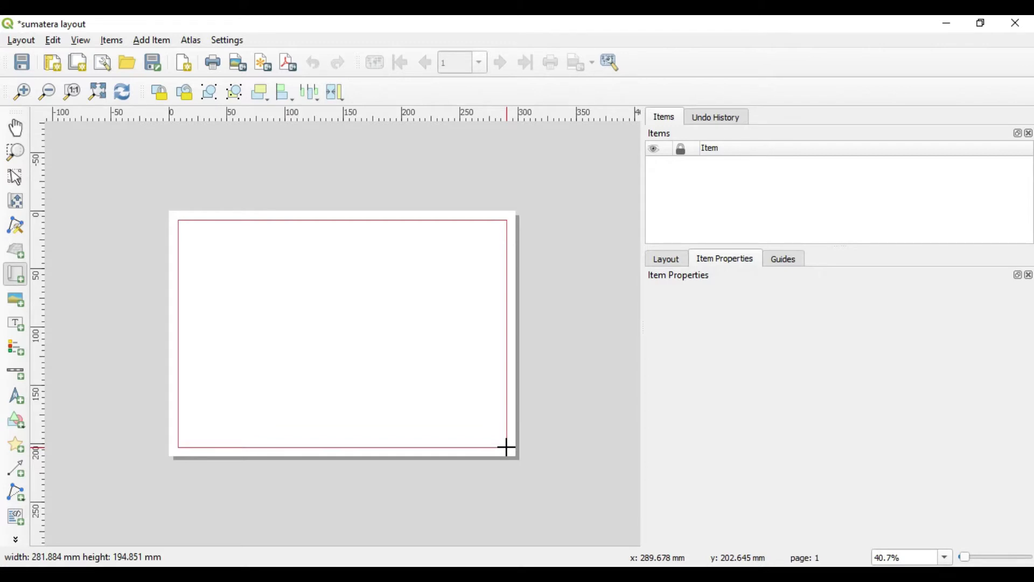
drag(502, 447, 417, 447)
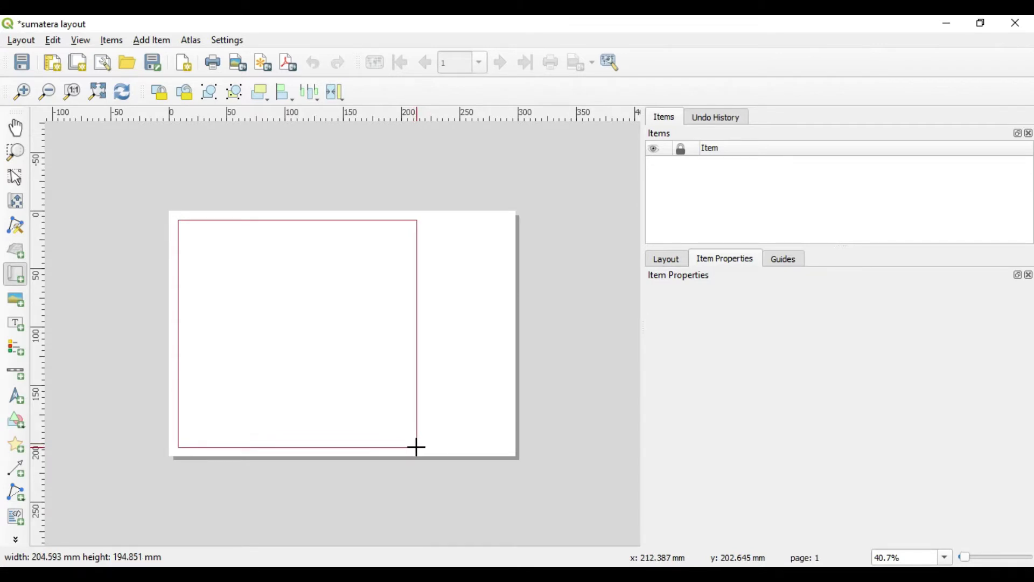
drag(418, 447, 412, 446)
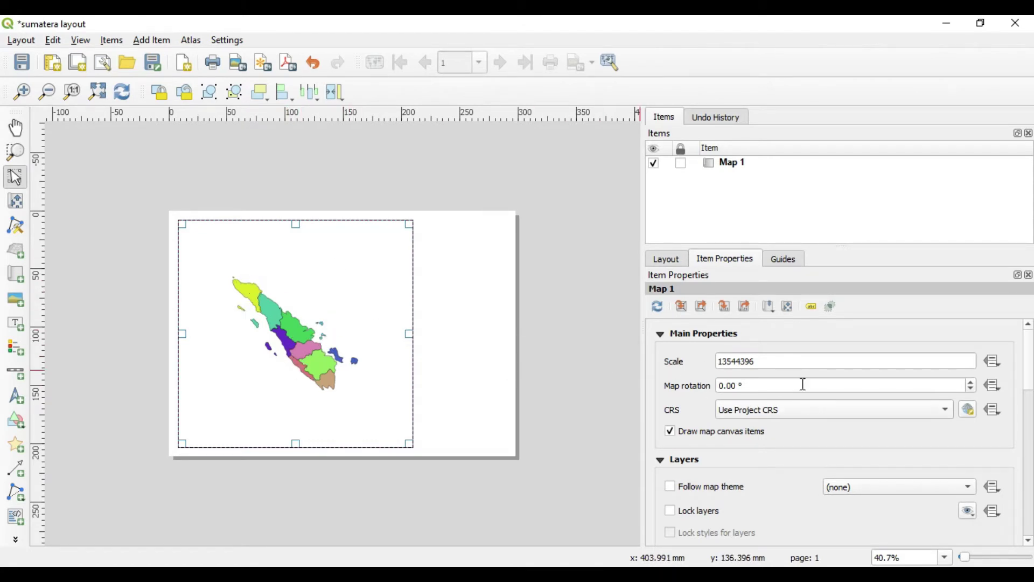
Enlarge the provinces in the map item by setting its scale to 9544396.
click(725, 360)
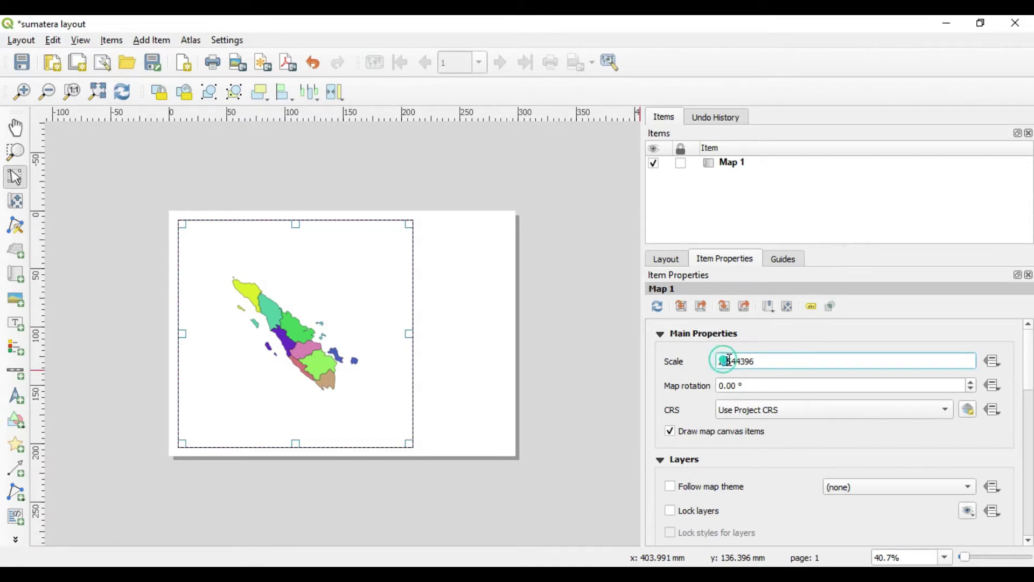
key(Return)
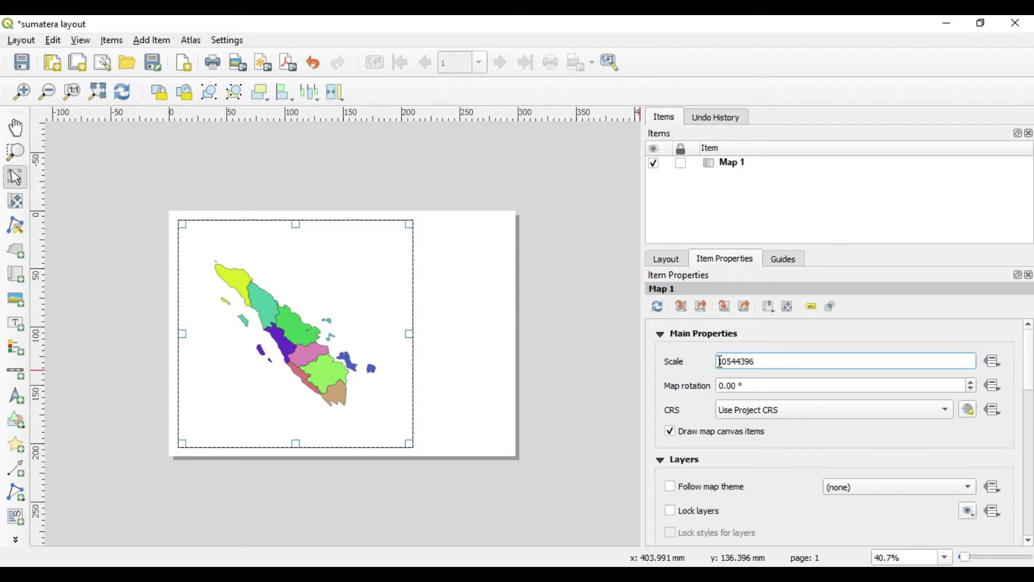
drag(718, 361, 728, 361)
text(9)
key(Return)
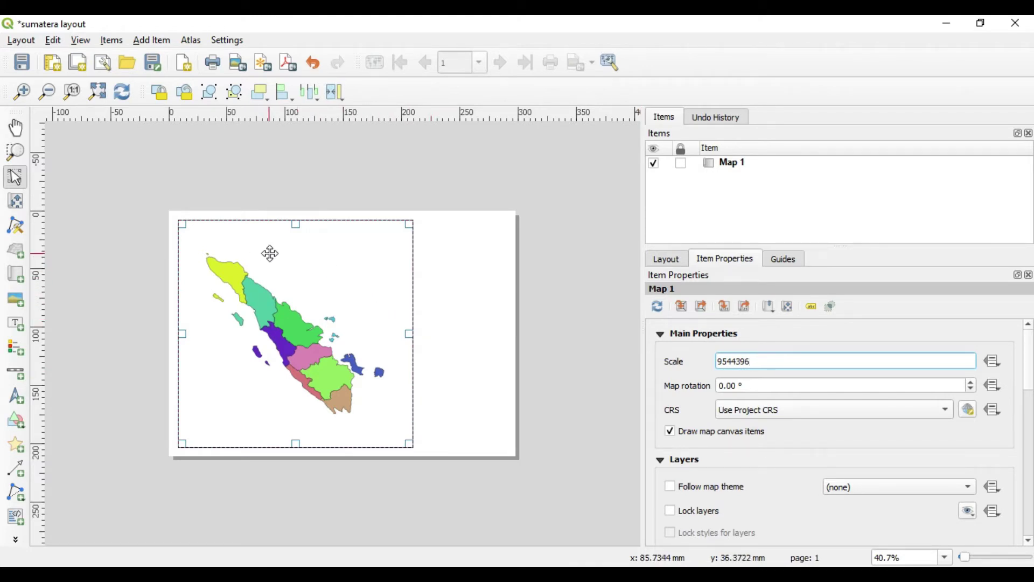
click(434, 255)
click(320, 295)
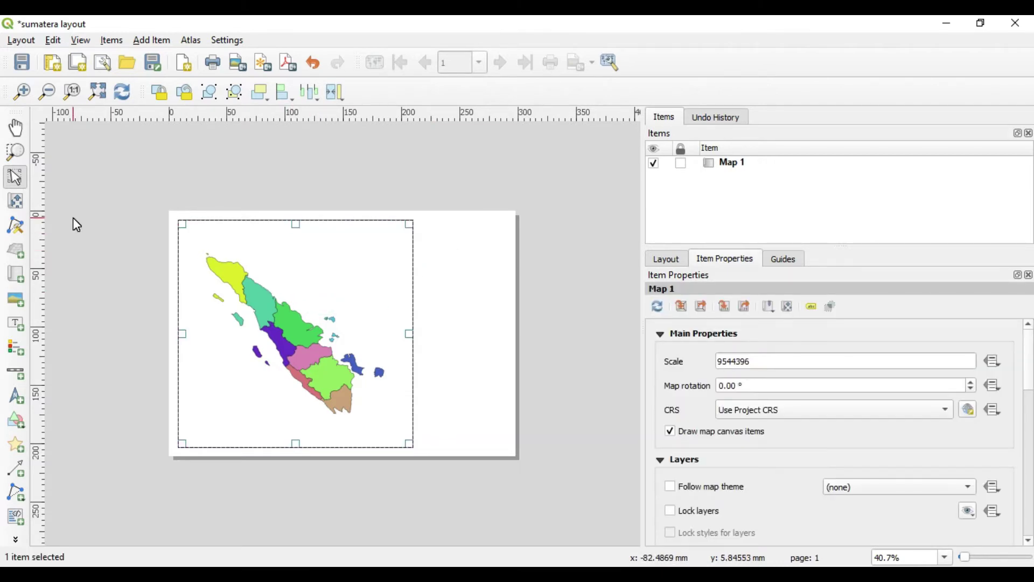
Add a text label box in the page's upper-right corner, beside the map and level with its upper edge.
click(19, 319)
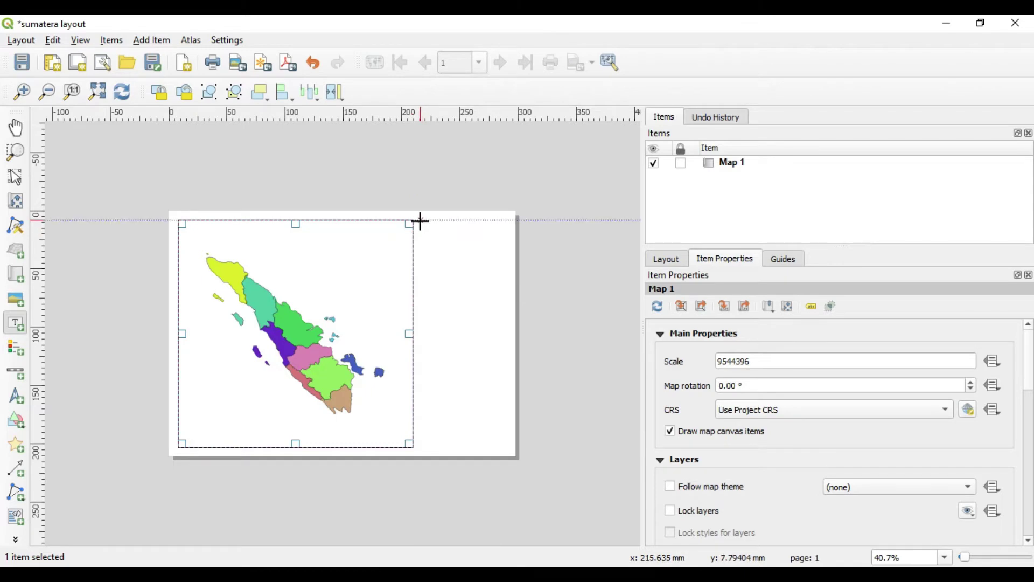
drag(421, 220, 509, 257)
click(448, 238)
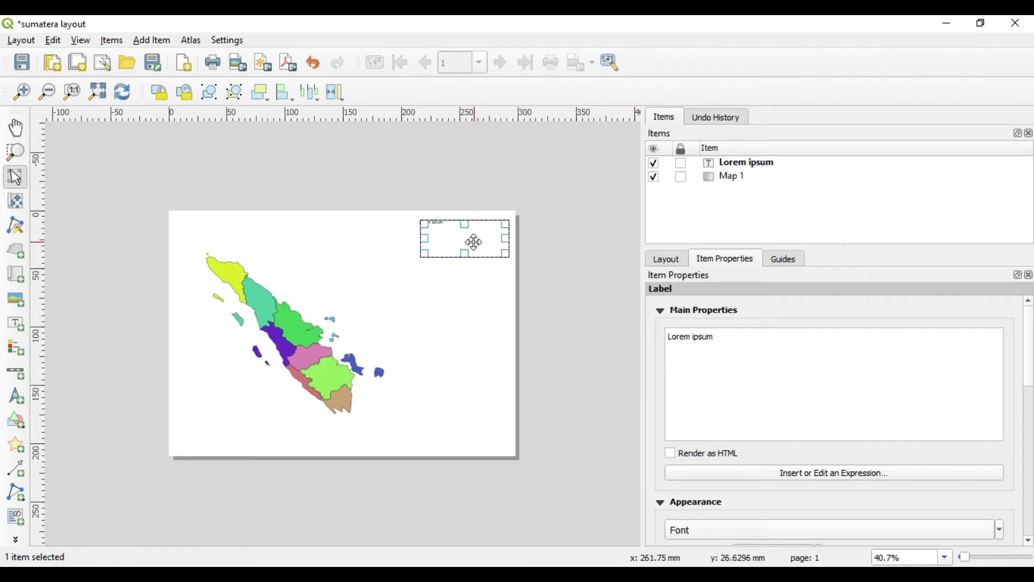
Replace the label's placeholder text with the two-line title "PETA ADMINISTRASI PROVINSI" / "DI PULAU SUMATERA".
triple_click(733, 332)
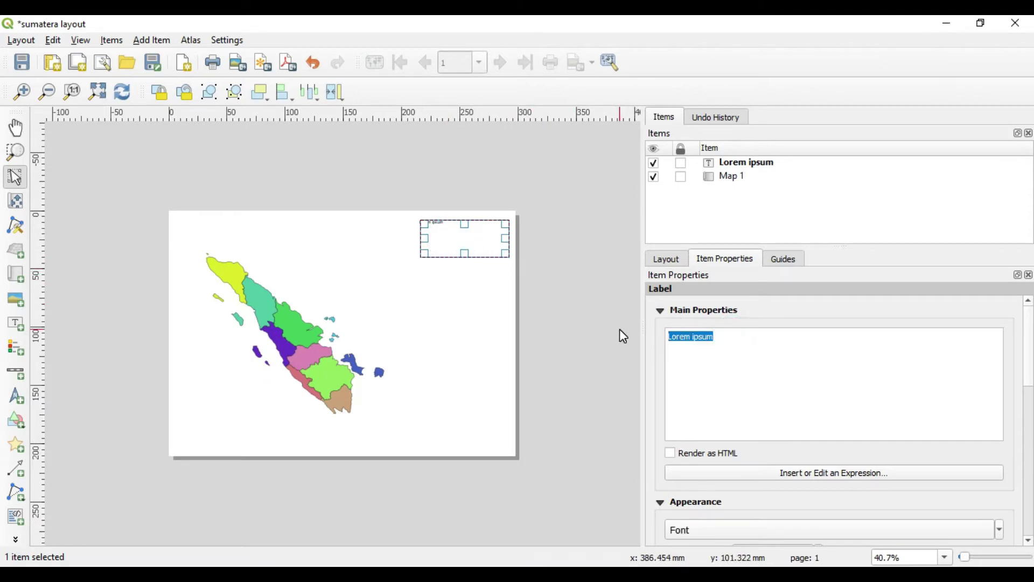
text(PET)
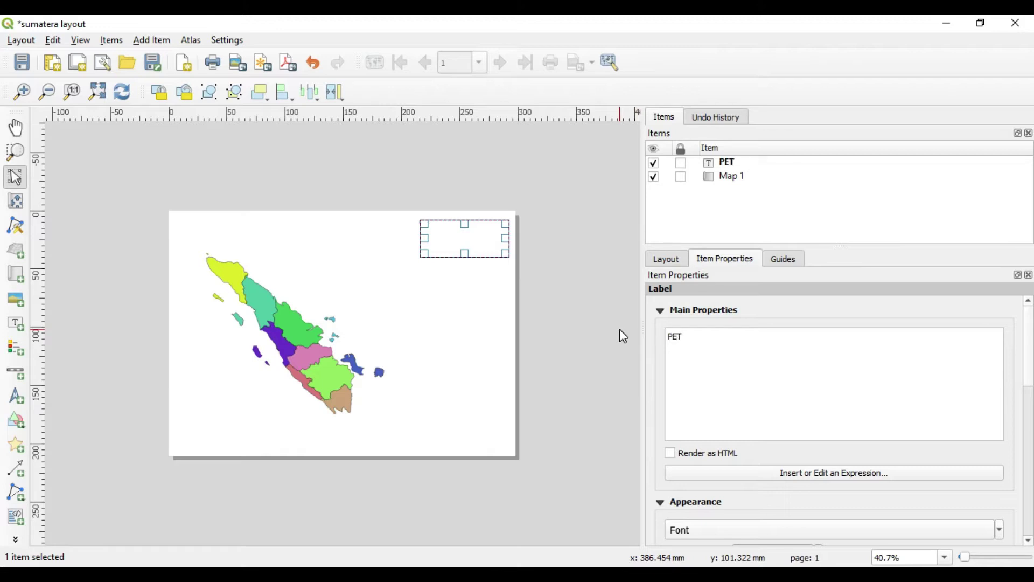
text(A ADMINIS)
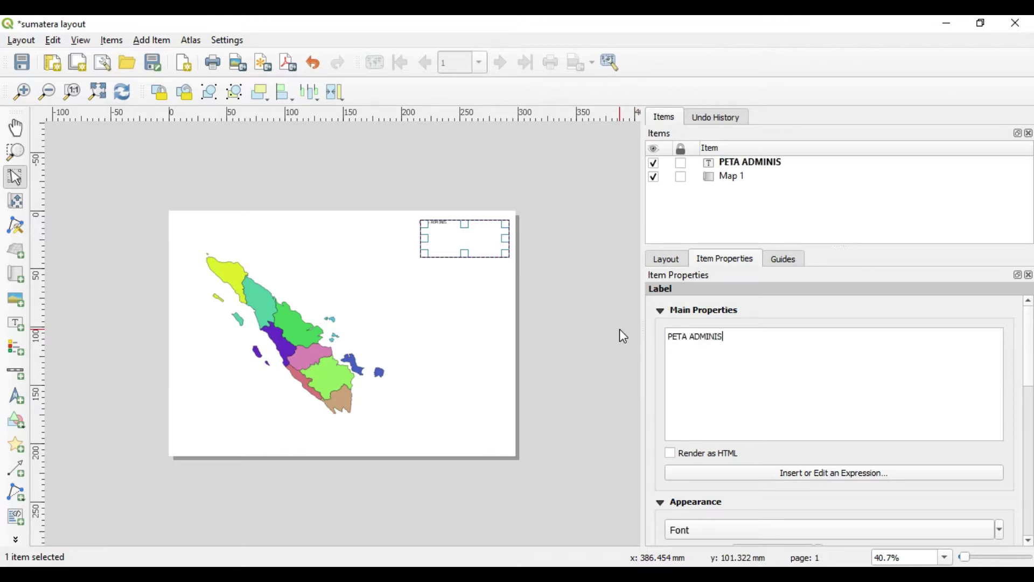
text(TRASI PROVIN)
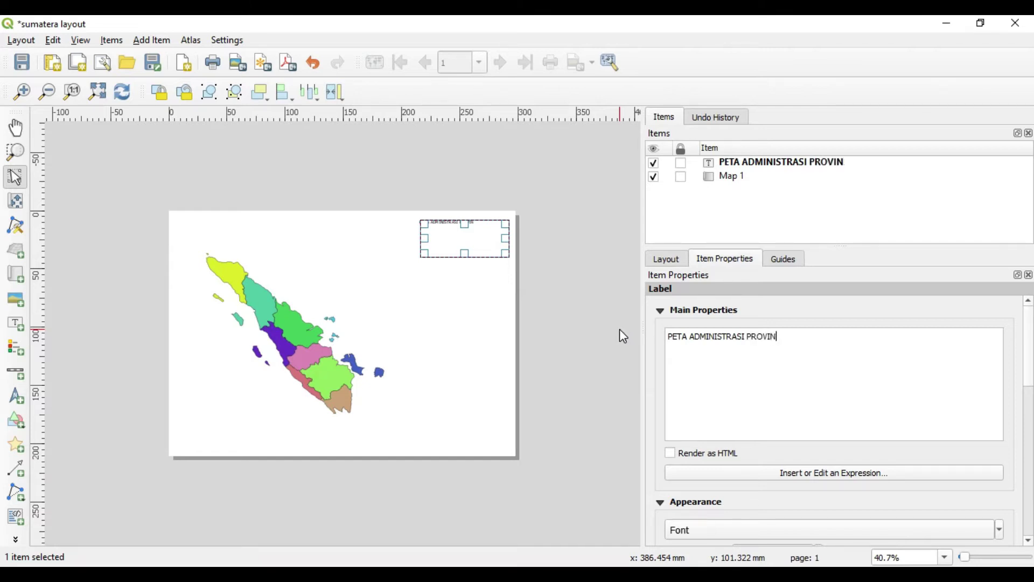
text(SI)
key(Return)
text(DI PULAU SUMATERA)
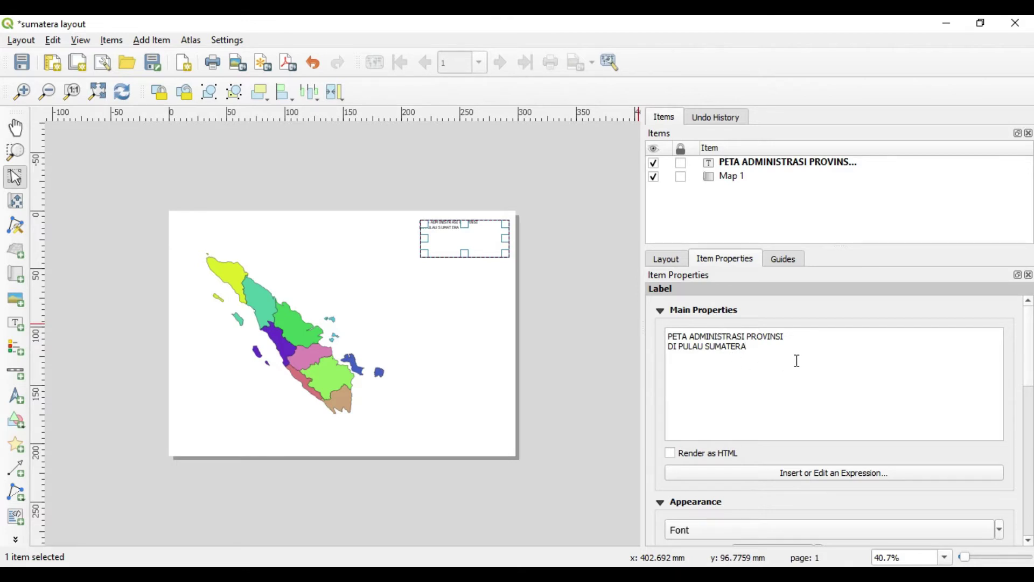
Set the title label's font size to 14 pt.
scroll(797, 360, down, 1)
scroll(797, 360, down, 1)
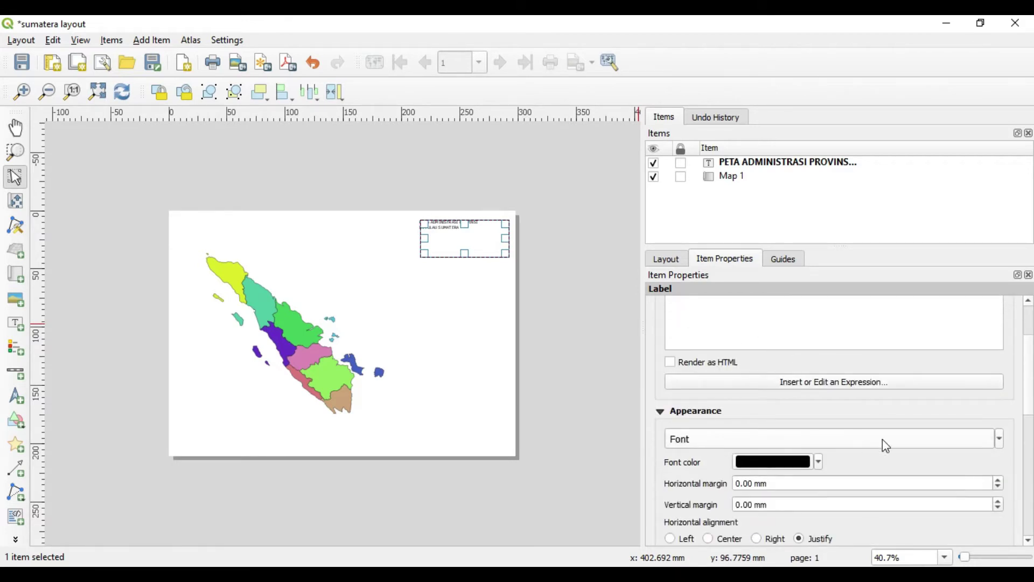
click(998, 439)
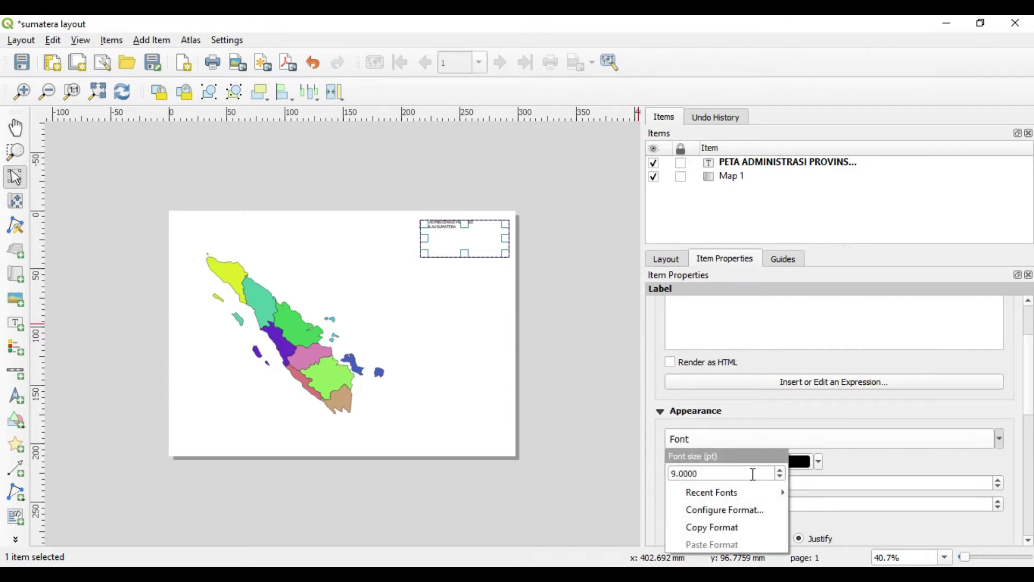
click(781, 470)
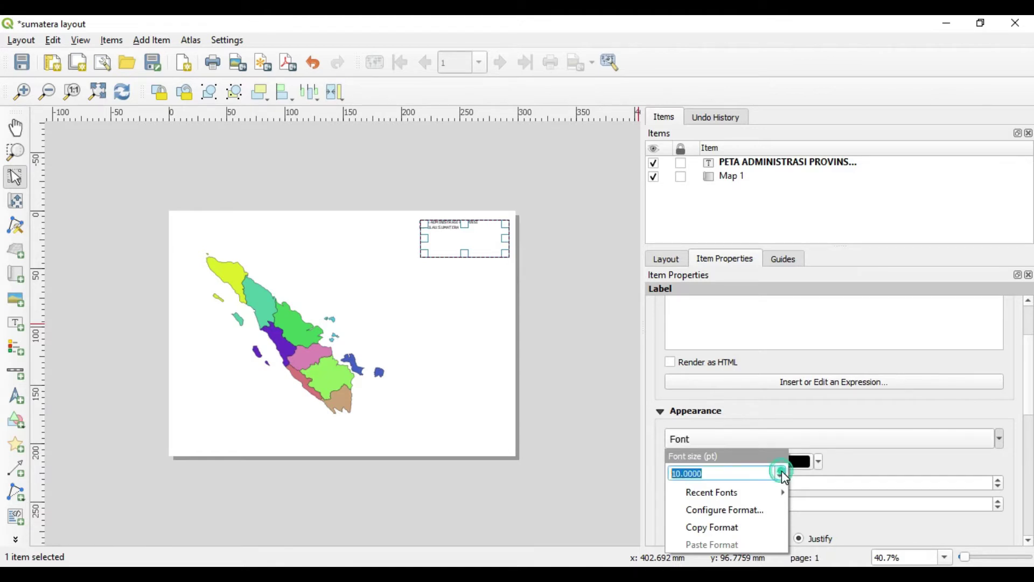
click(781, 470)
click(781, 471)
click(782, 470)
click(781, 470)
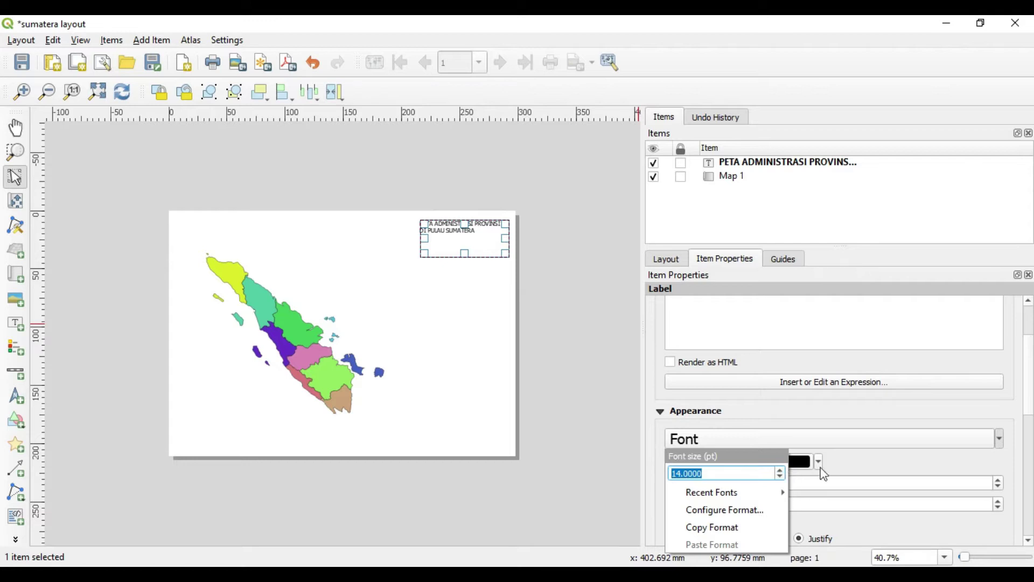
click(914, 469)
Align the title text to Center horizontally and Middle vertically within its label box.
scroll(888, 467, down, 2)
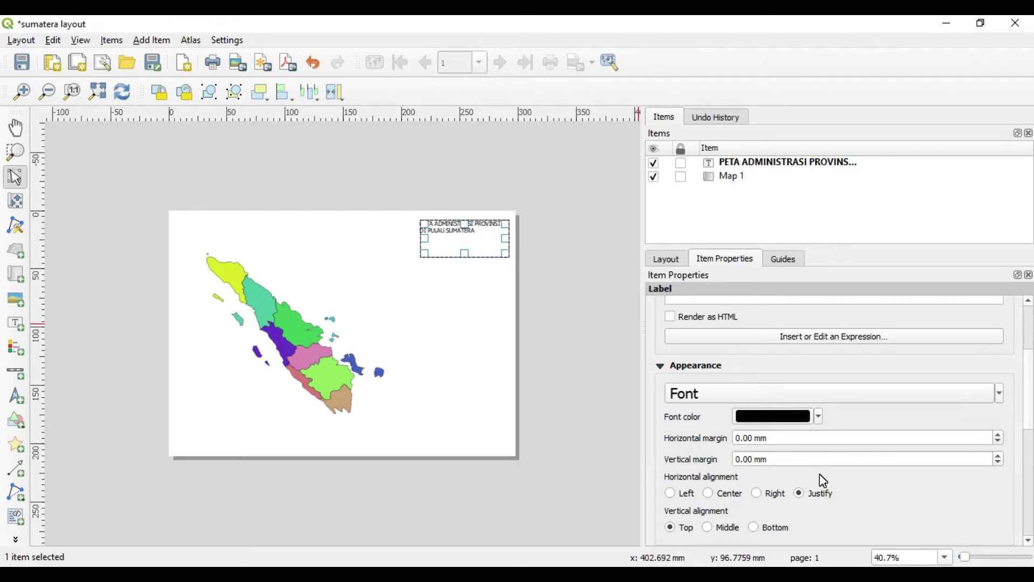
scroll(820, 475, down, 2)
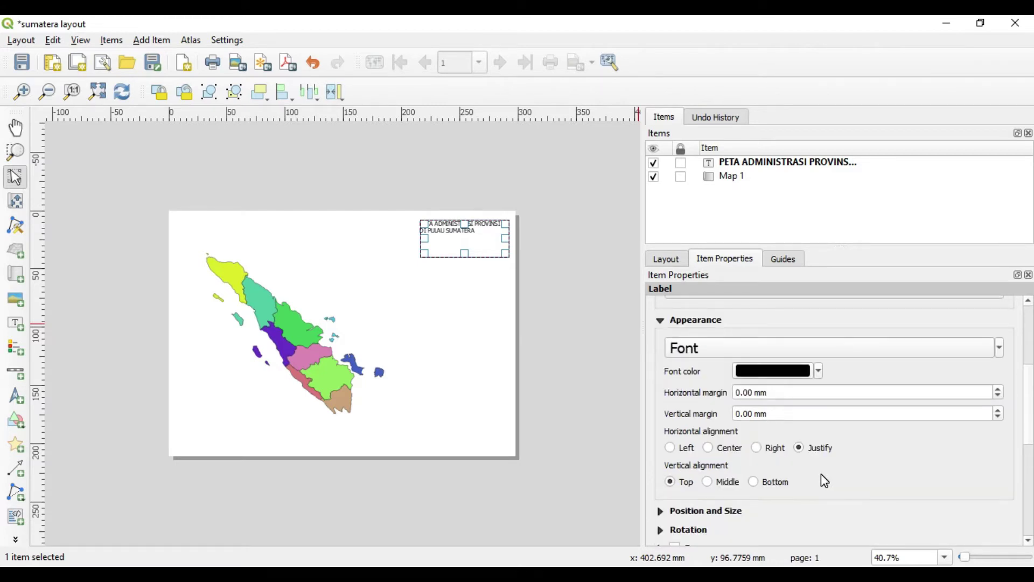
click(722, 451)
click(722, 483)
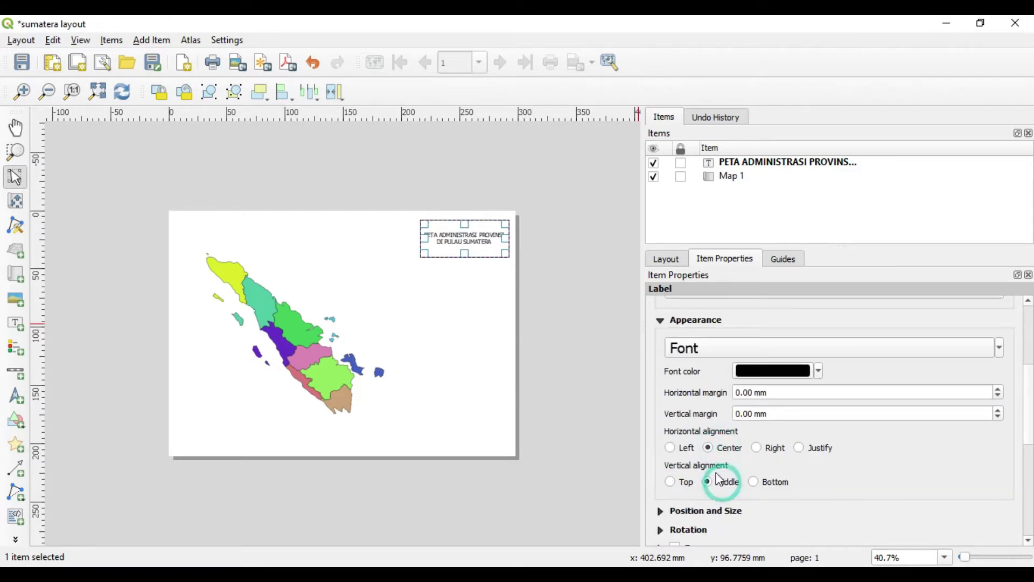
Enable a frame around the title label, keeping the black color and 0.30 mm thickness.
click(447, 267)
click(468, 244)
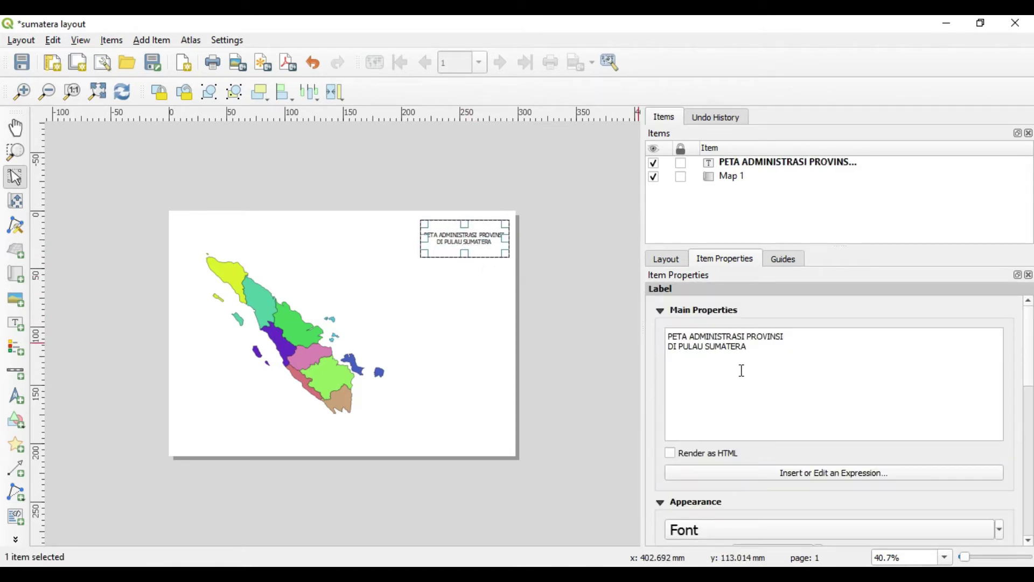
scroll(748, 367, down, 6)
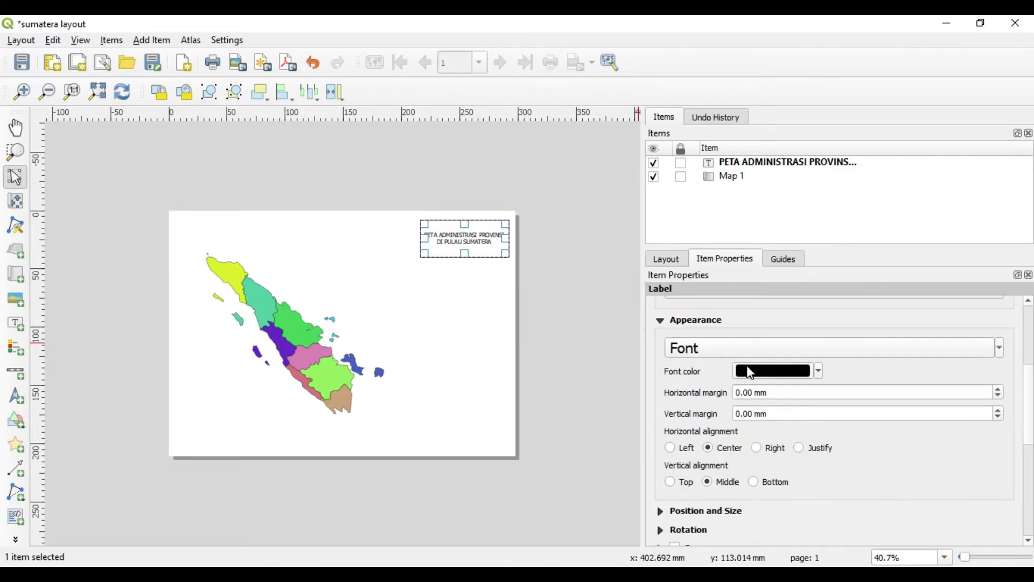
scroll(751, 365, down, 1)
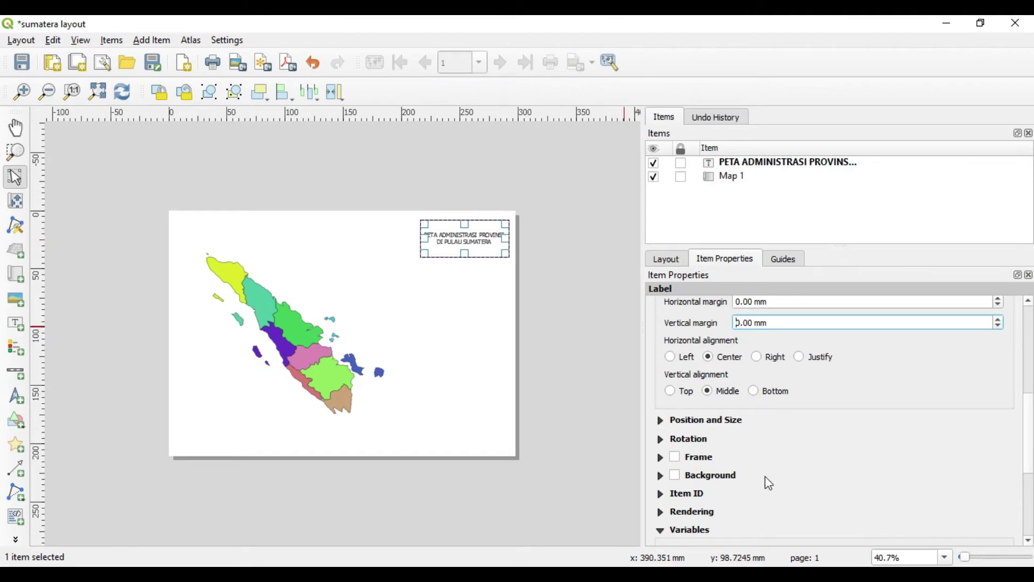
click(678, 458)
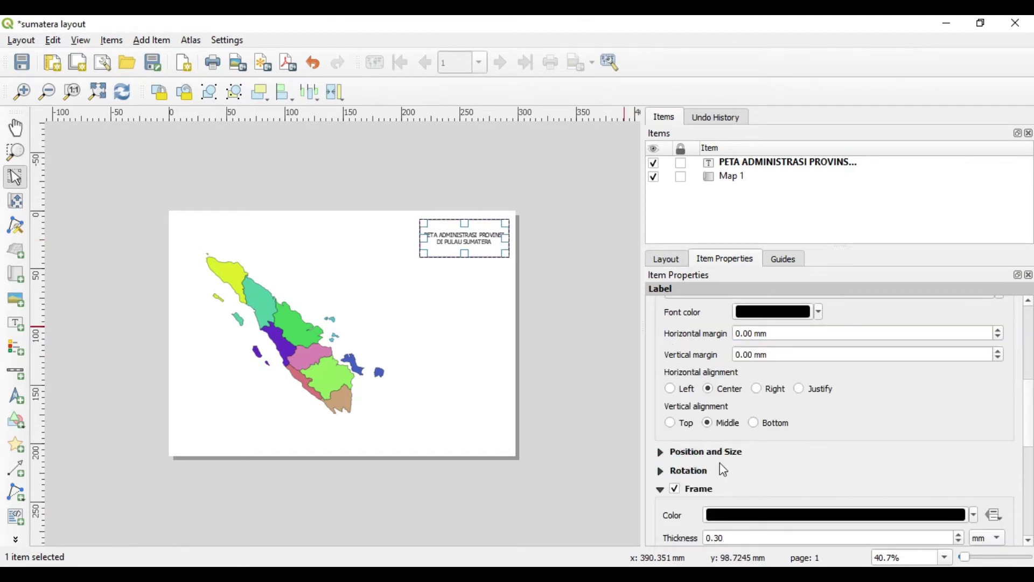
scroll(729, 460, down, 3)
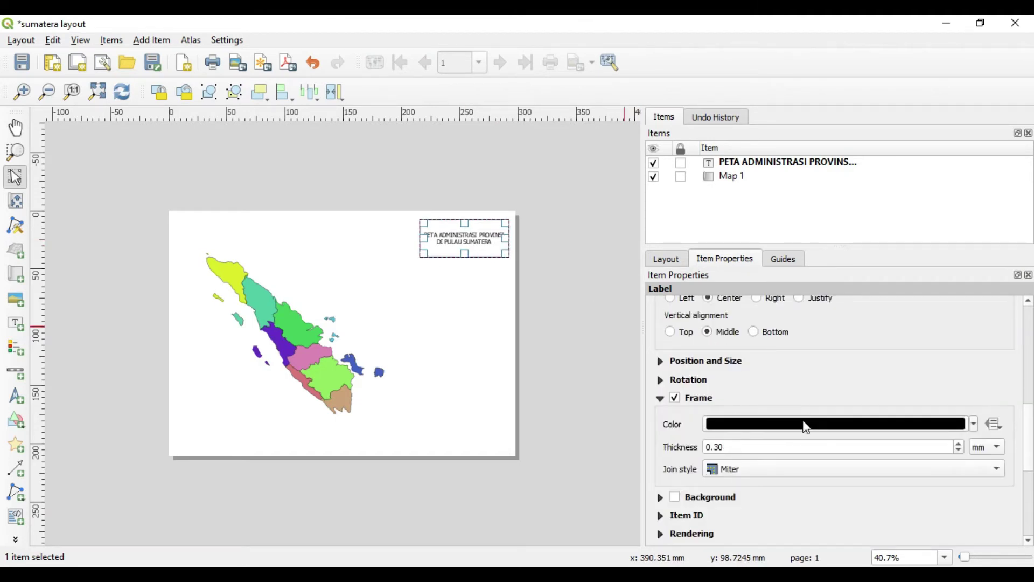
click(755, 443)
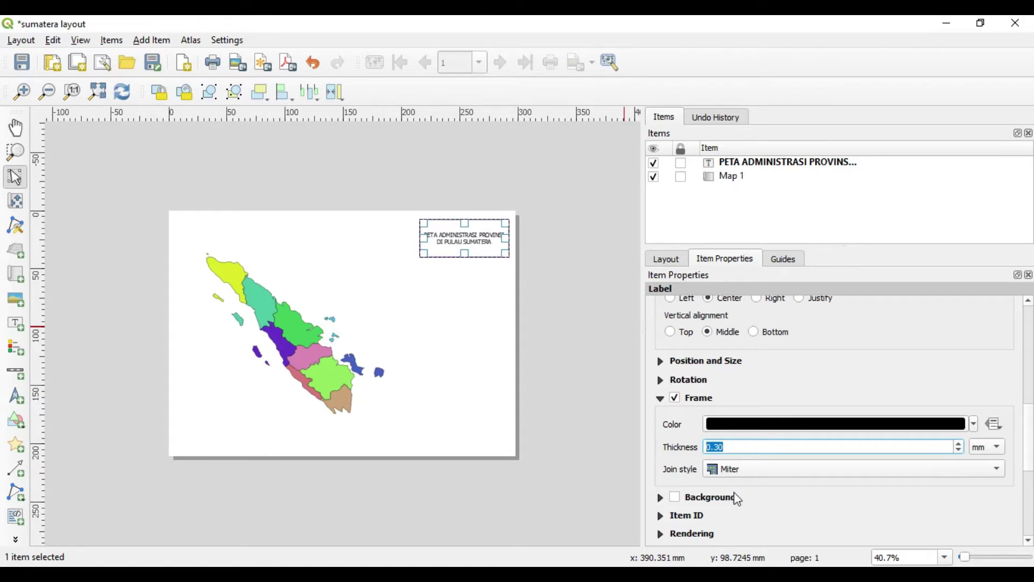
click(776, 511)
Enable a background for the title label and fill it with the pale cream color from the recent colors.
click(675, 497)
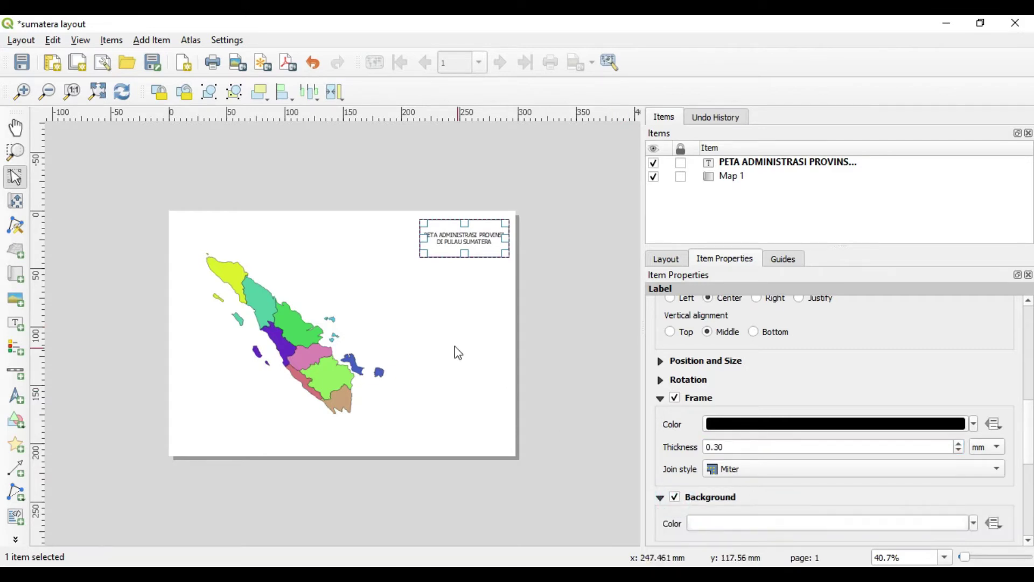
click(974, 524)
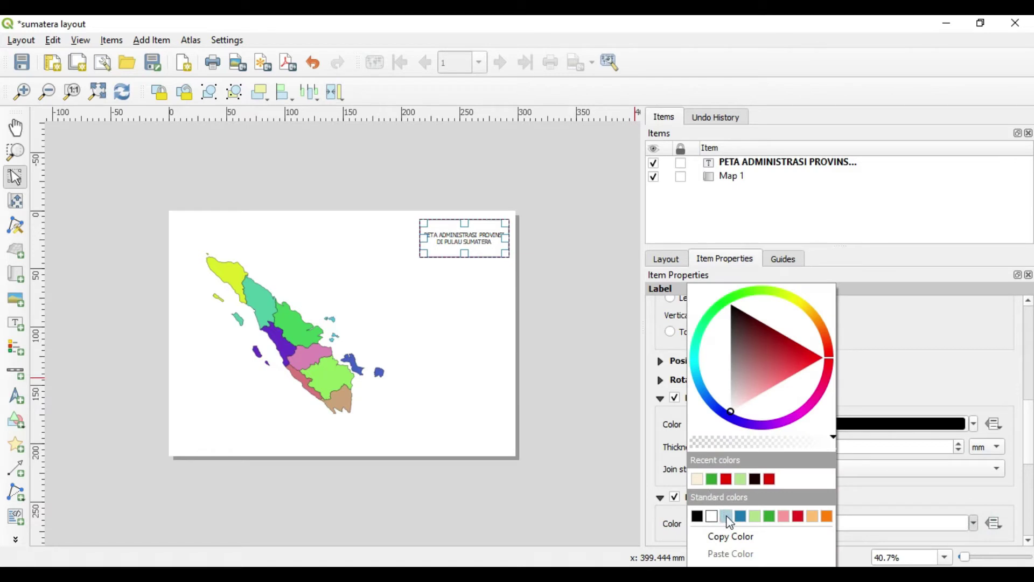
click(699, 479)
click(487, 344)
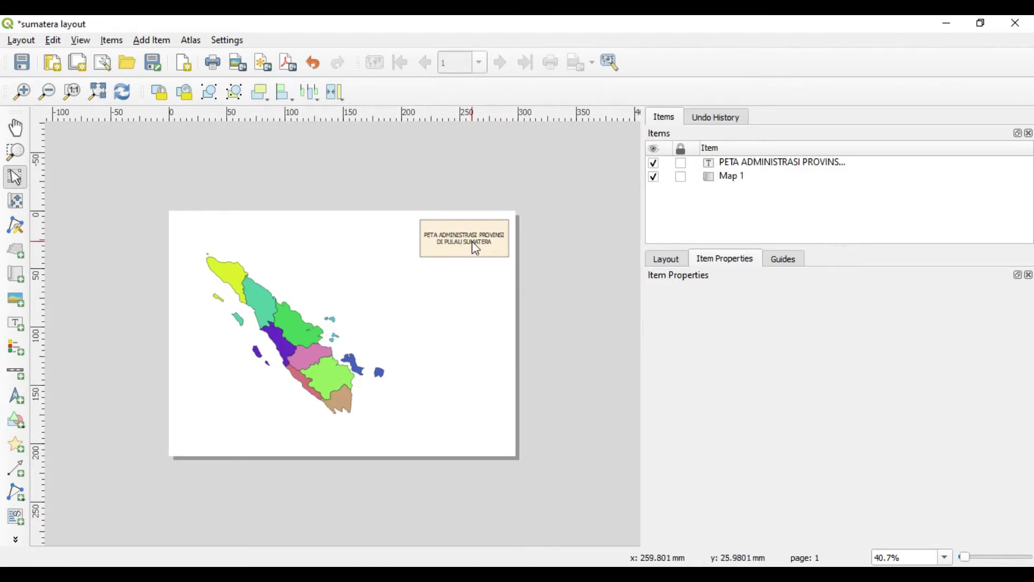
click(459, 230)
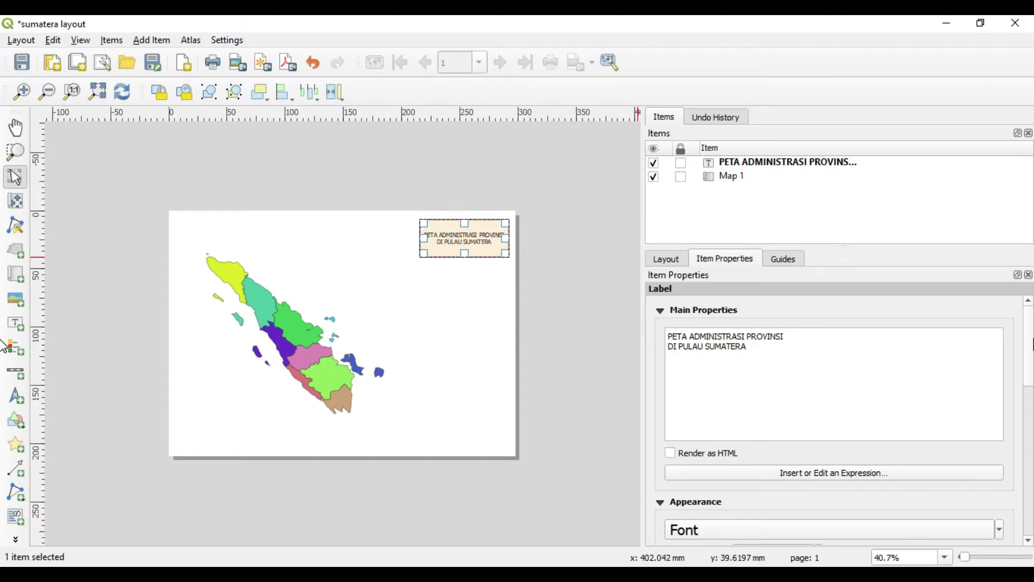
scroll(1009, 404, down, 3)
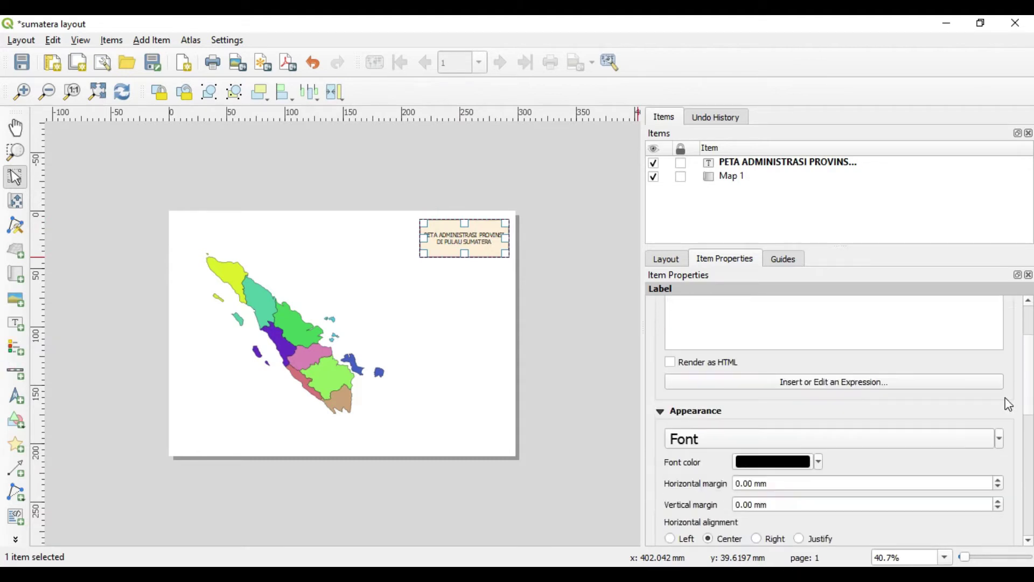
scroll(755, 463, down, 6)
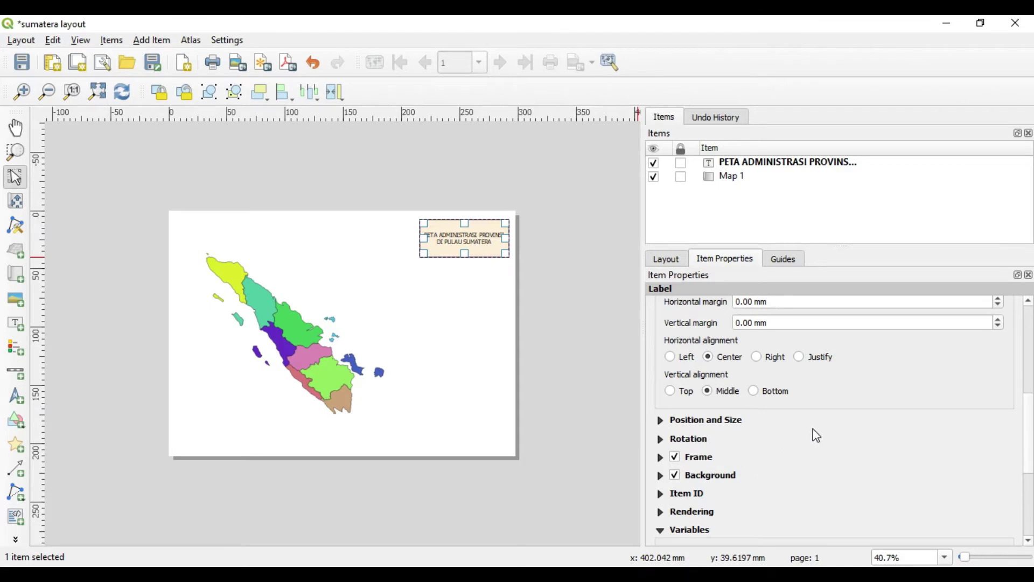
scroll(814, 429, down, 1)
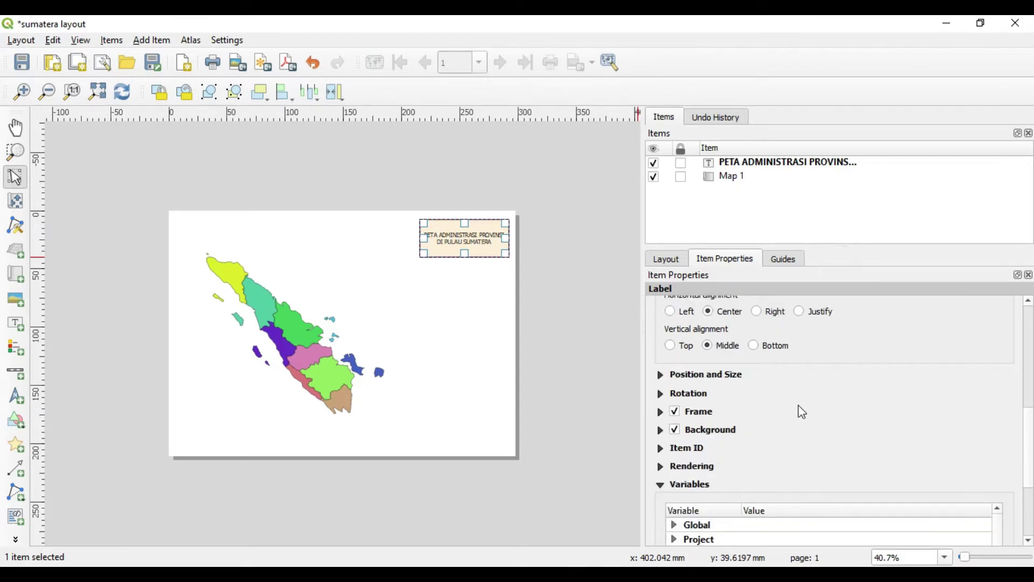
click(358, 297)
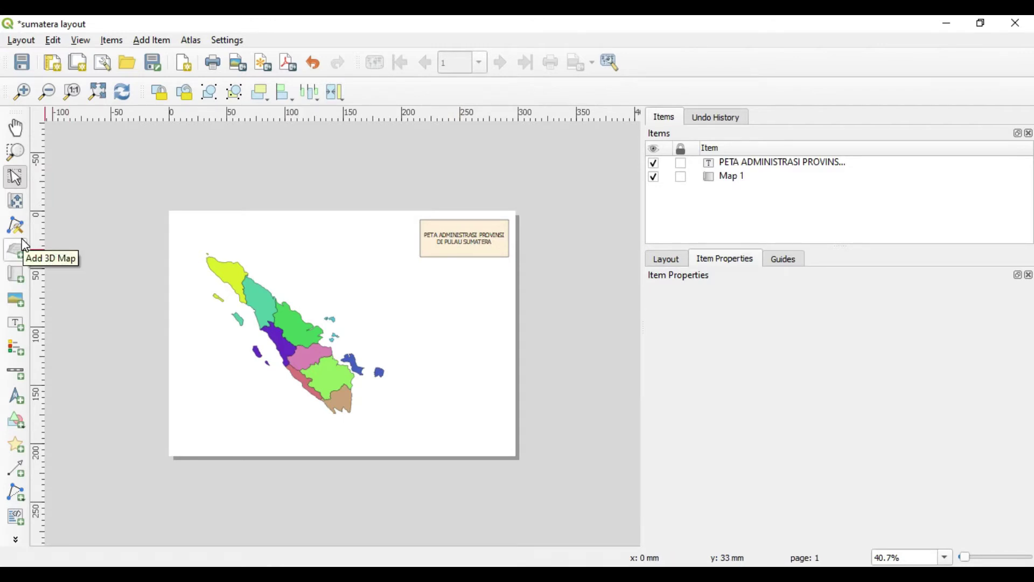
Add a scale bar for Map 1 in the empty area just below the title label.
click(21, 376)
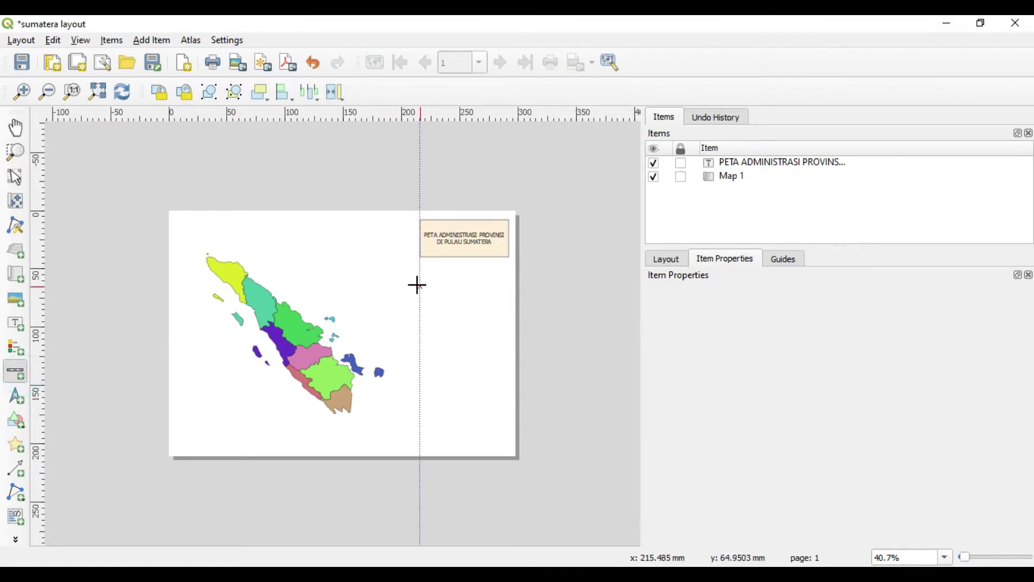
drag(421, 271, 505, 286)
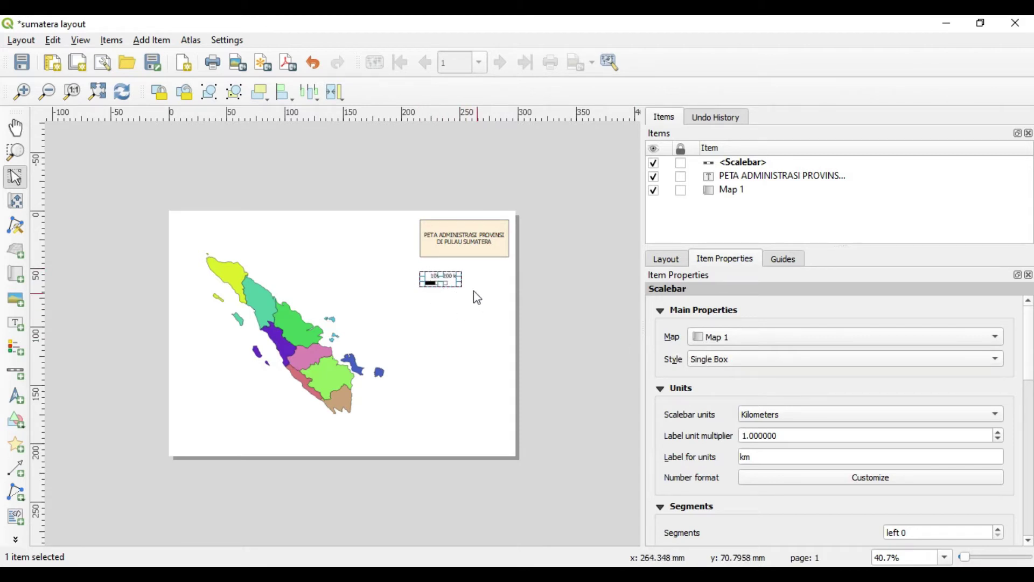
Try the scale bar styles in turn: Double Box, Line Ticks Middle, Down and Up, Stepped Line, Hollow and Numeric.
click(779, 366)
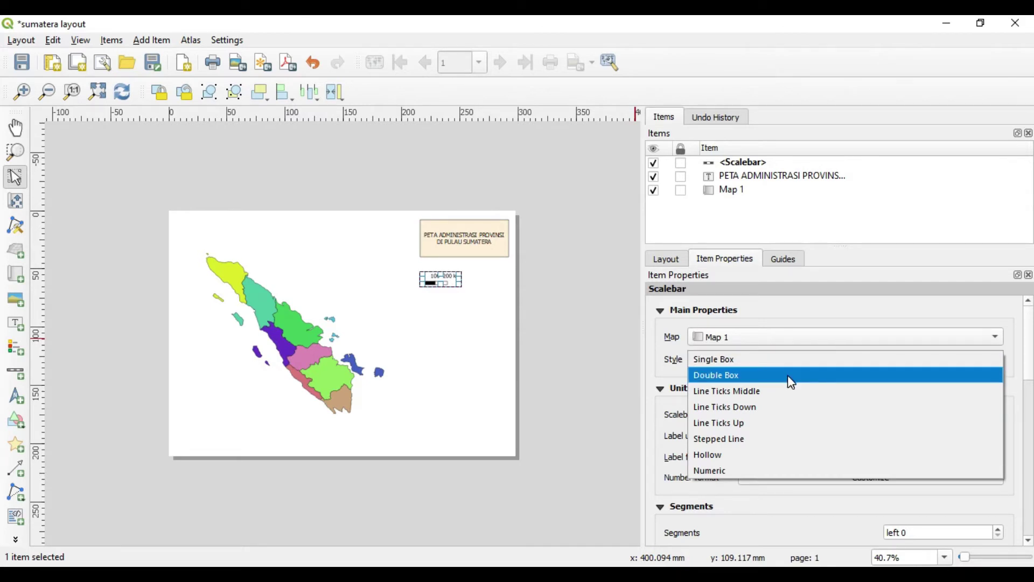
click(788, 375)
click(777, 359)
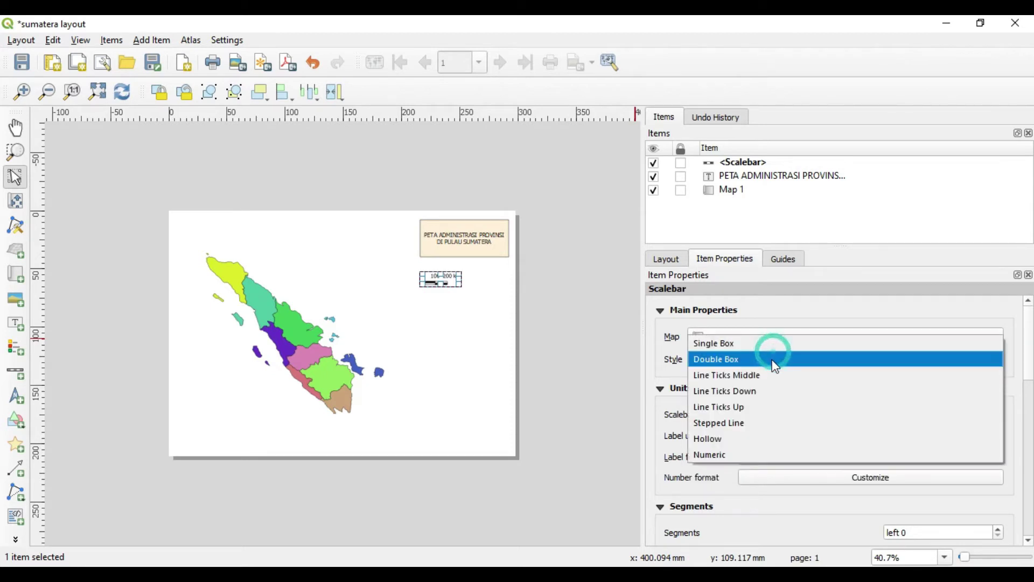
click(771, 373)
click(771, 365)
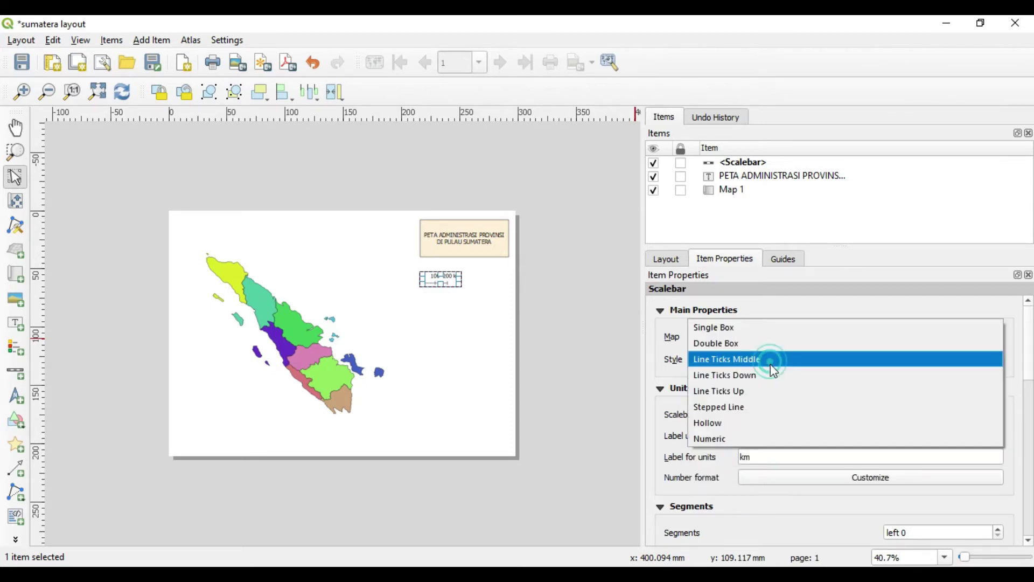
click(772, 371)
click(771, 361)
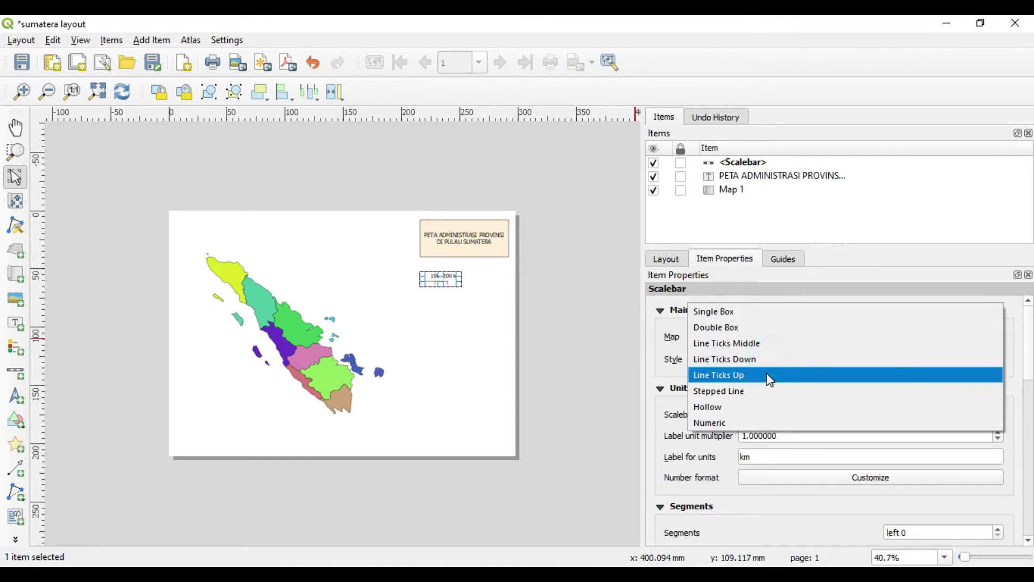
click(768, 373)
click(767, 362)
click(760, 375)
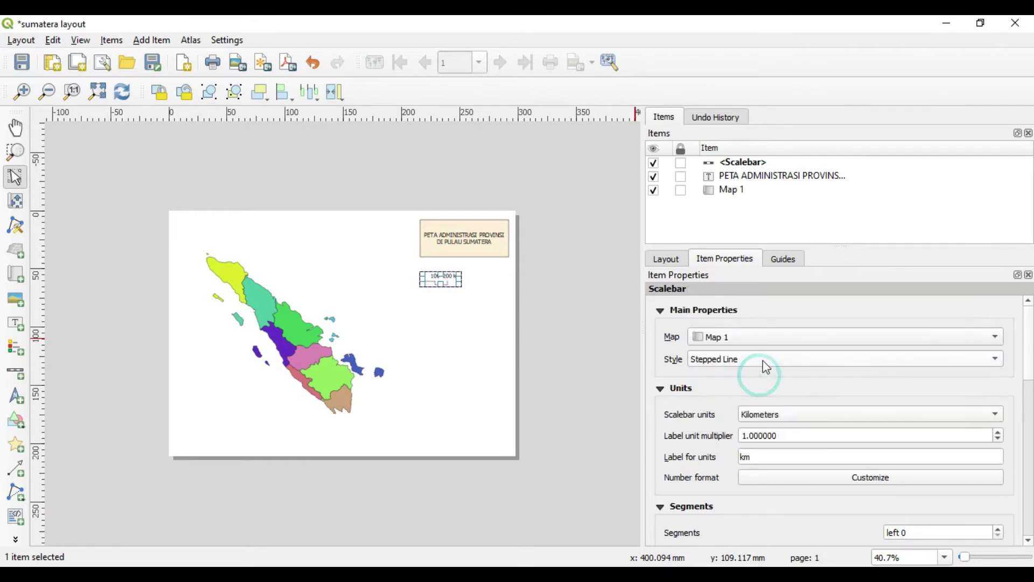
click(763, 361)
click(761, 376)
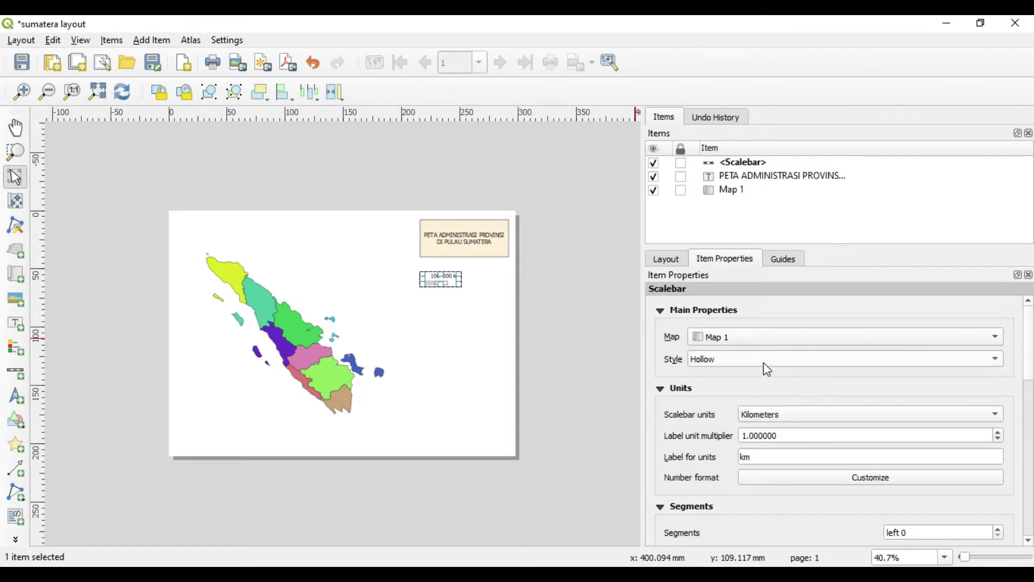
click(764, 362)
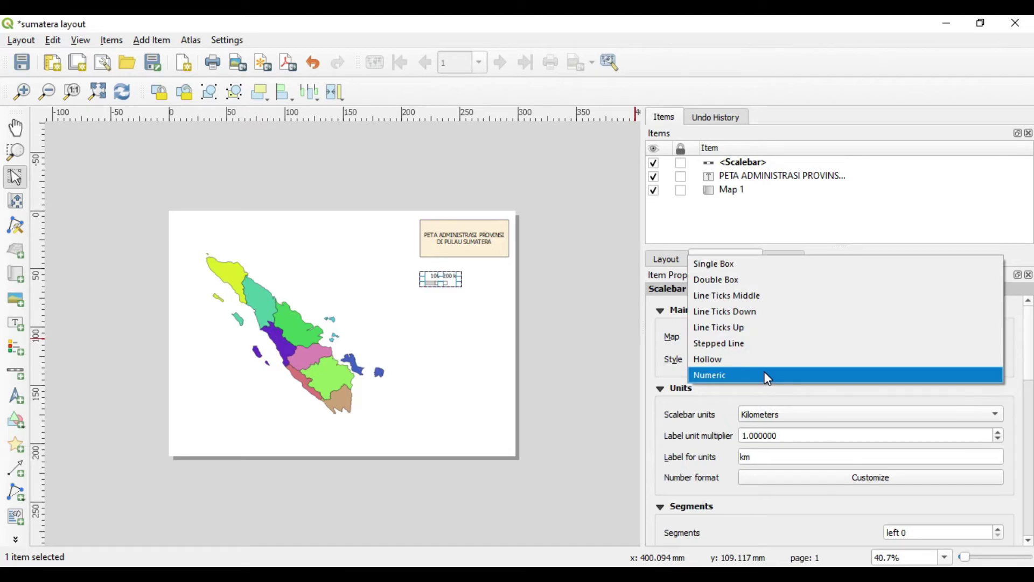
click(767, 376)
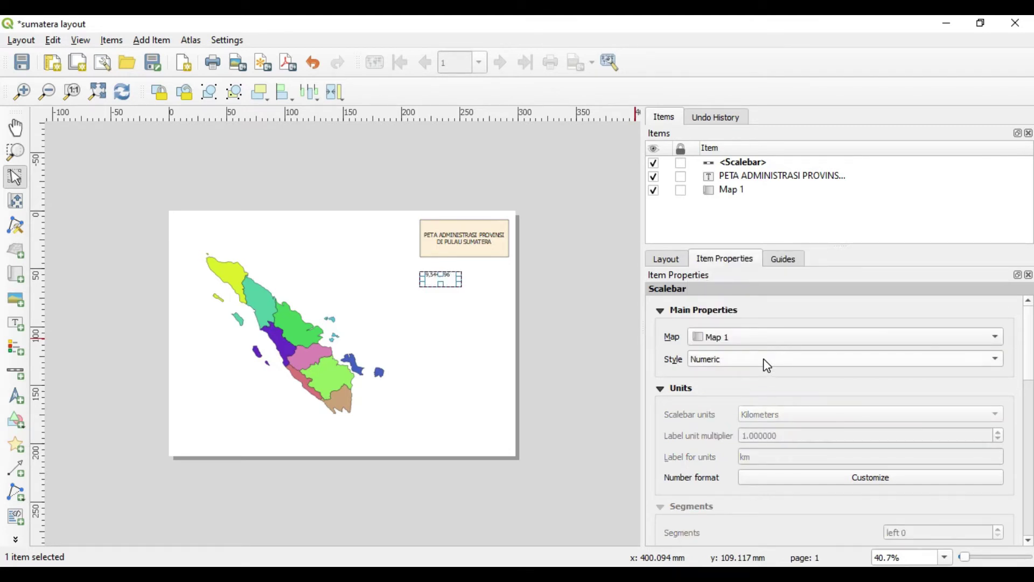
Set the scale bar's style to Double Box.
click(765, 360)
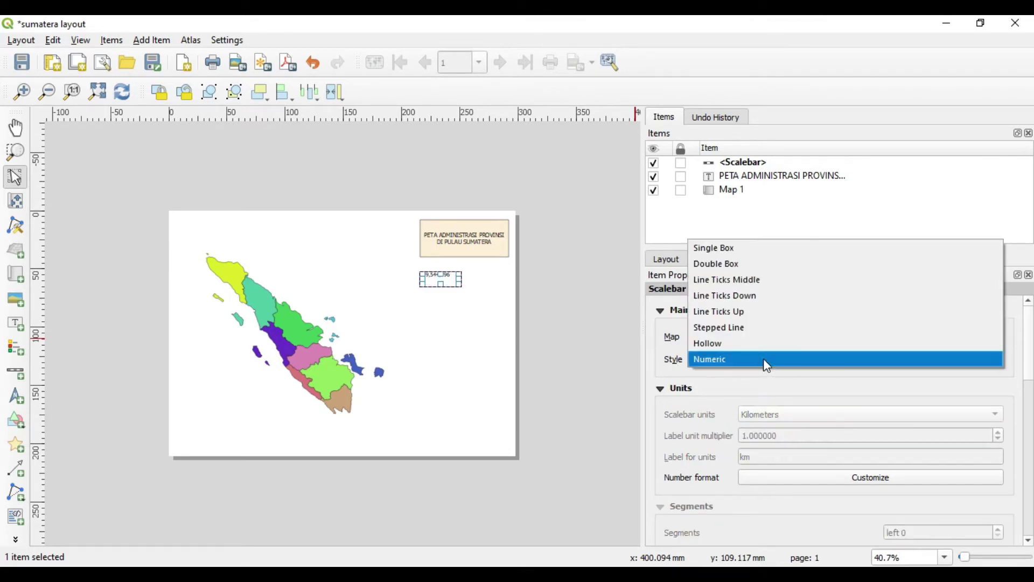
click(776, 267)
click(485, 301)
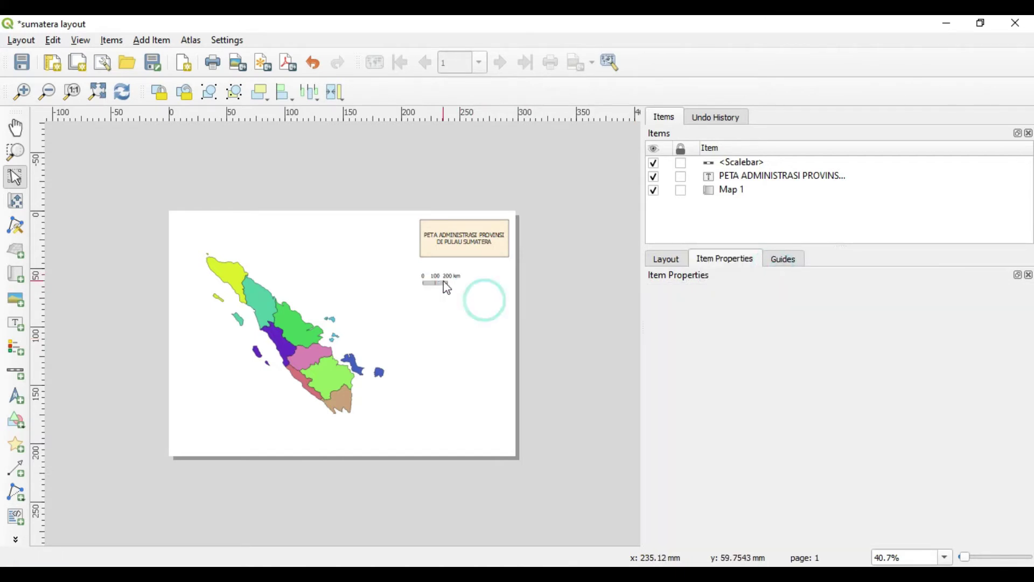
Move the scale bar so it sits centered directly beneath the title label.
click(445, 285)
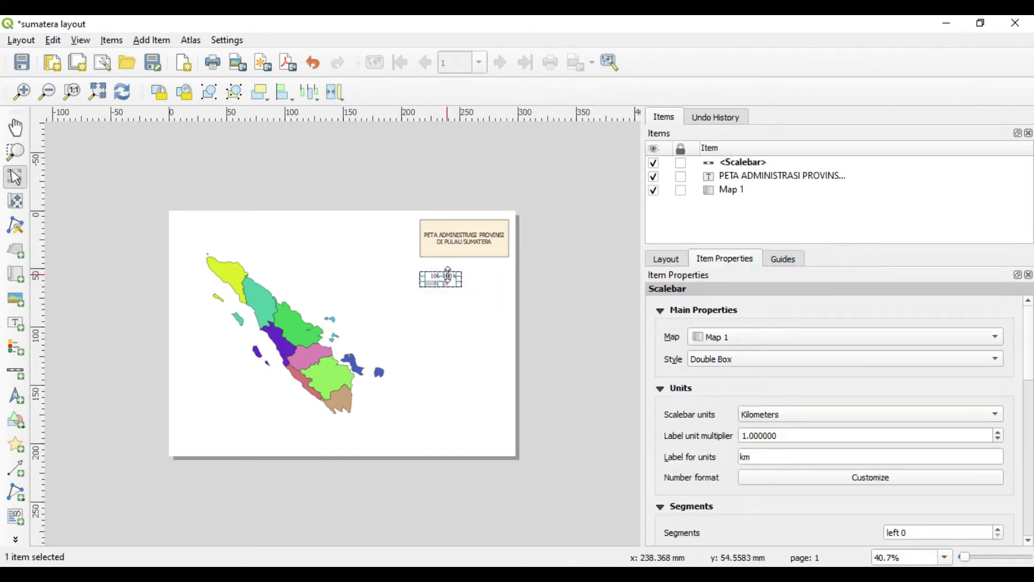
drag(447, 276, 474, 269)
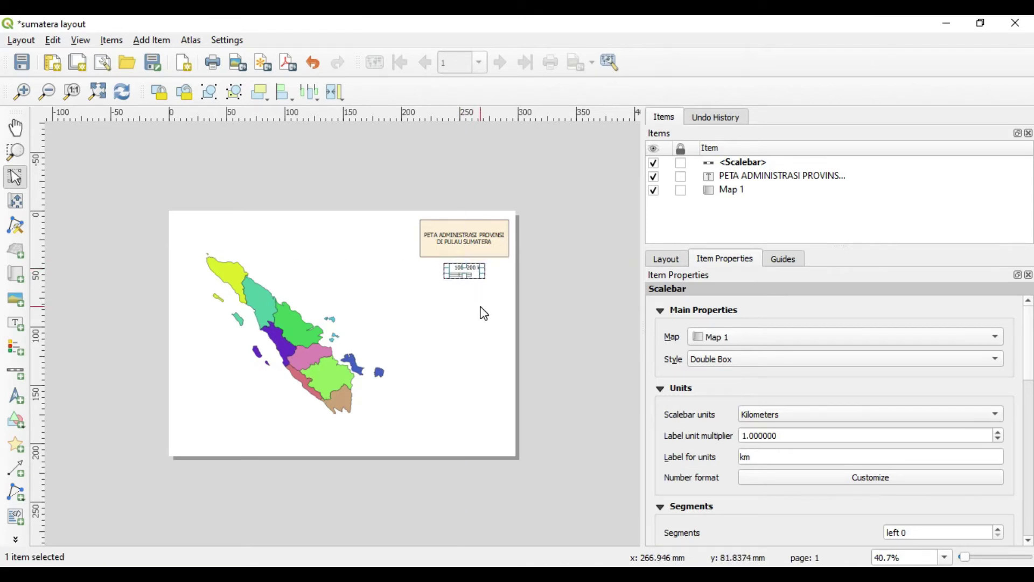
click(484, 312)
click(461, 273)
click(391, 312)
click(434, 326)
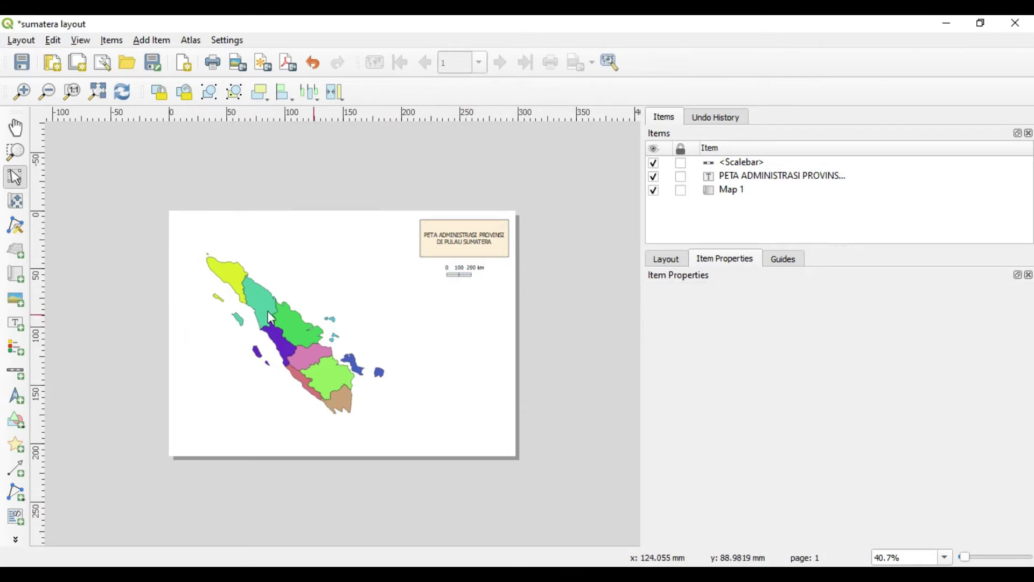
Add a north arrow below the scale bar and browse the available SVG images, keeping the default arrow.
click(23, 403)
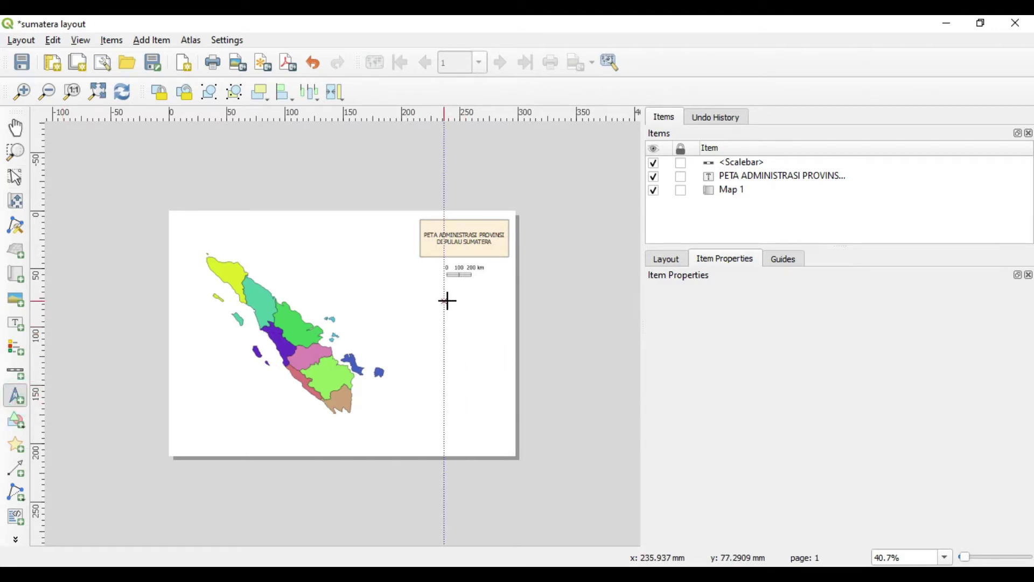
mouse_move(444, 299)
mouse_down()
mouse_move(476, 339)
mouse_move(460, 305)
mouse_up()
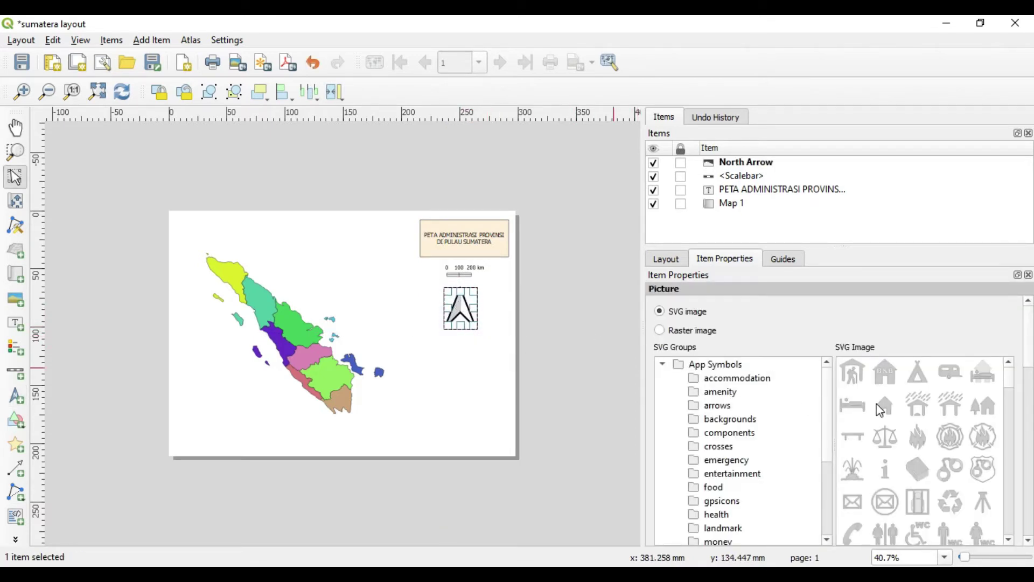
drag(1012, 382, 1015, 389)
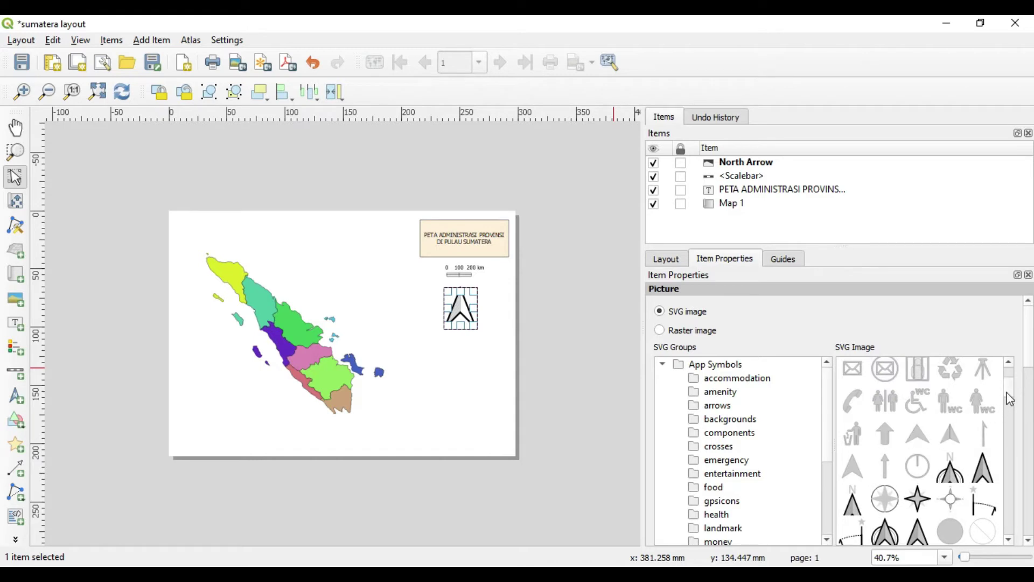
drag(1007, 392, 1010, 410)
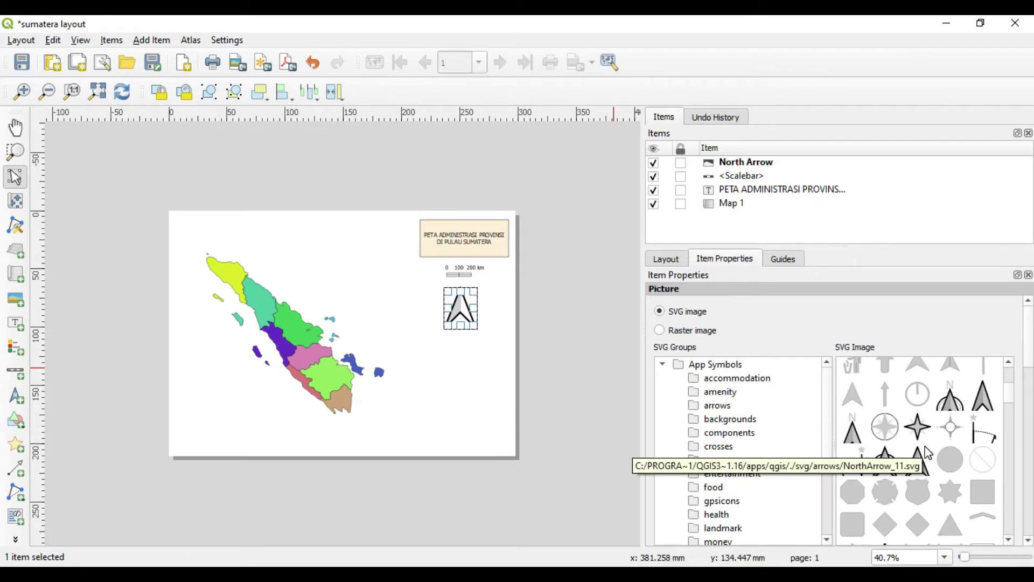
click(496, 364)
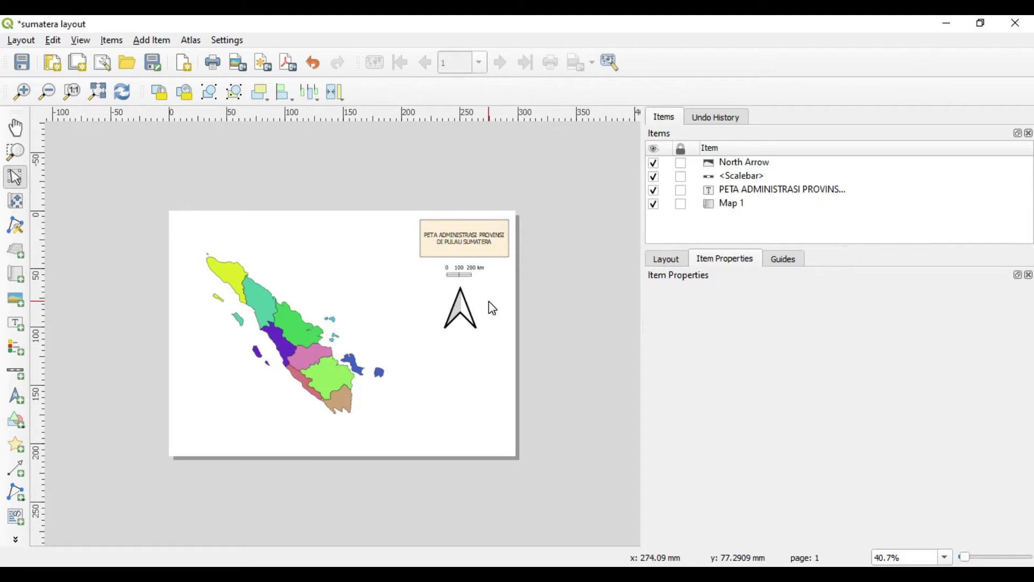
click(467, 268)
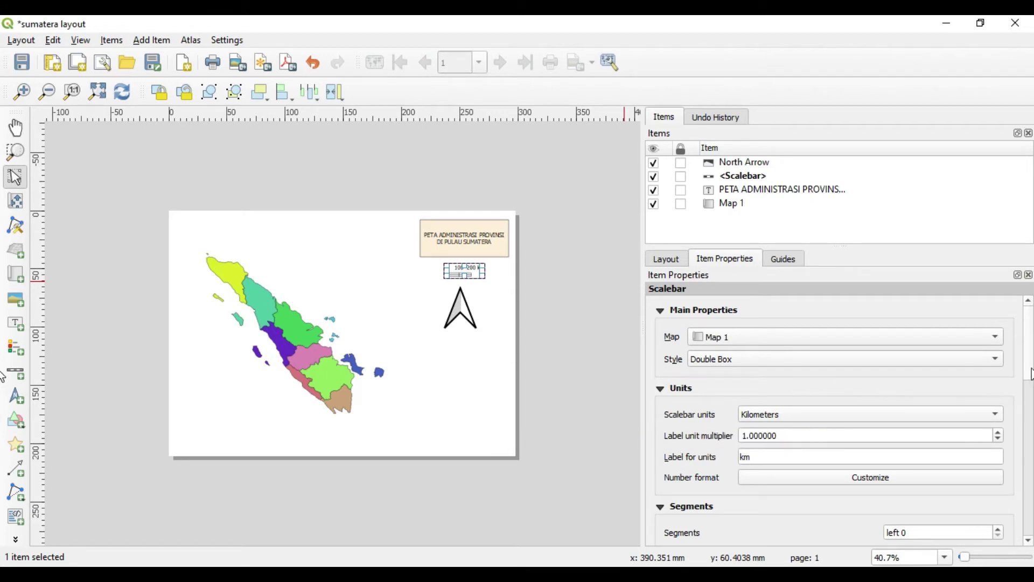
drag(1029, 366, 1031, 472)
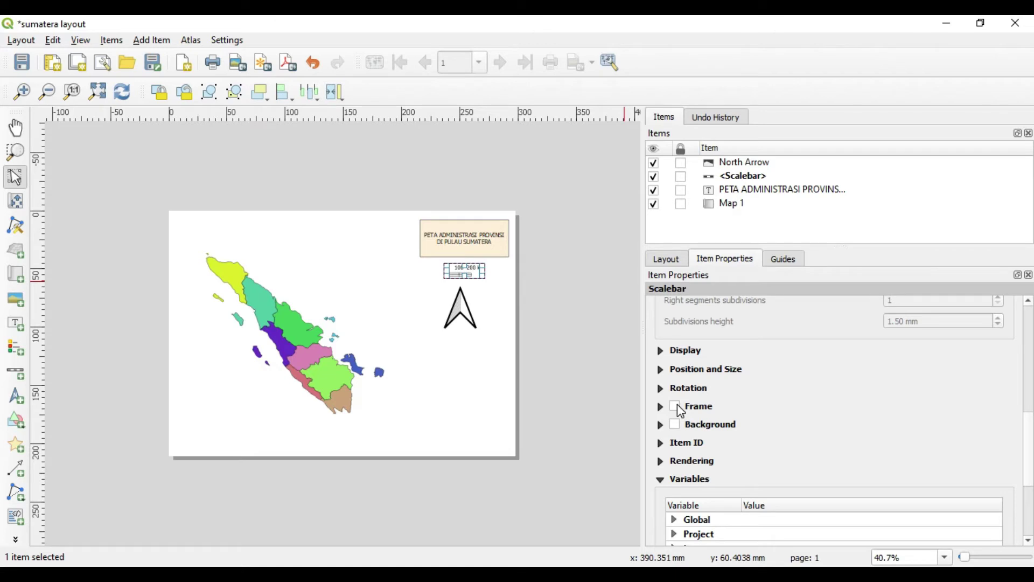
click(465, 352)
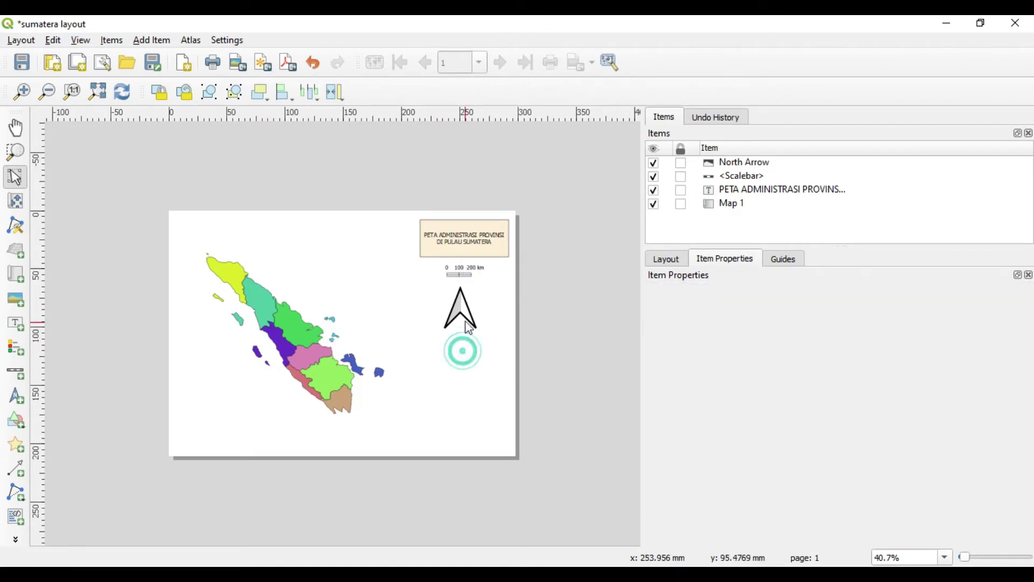
Resize the north arrow's box to make it slightly narrower and taller below the scale bar.
click(467, 321)
mouse_move(467, 324)
mouse_down()
mouse_move(485, 337)
mouse_move(462, 317)
mouse_up()
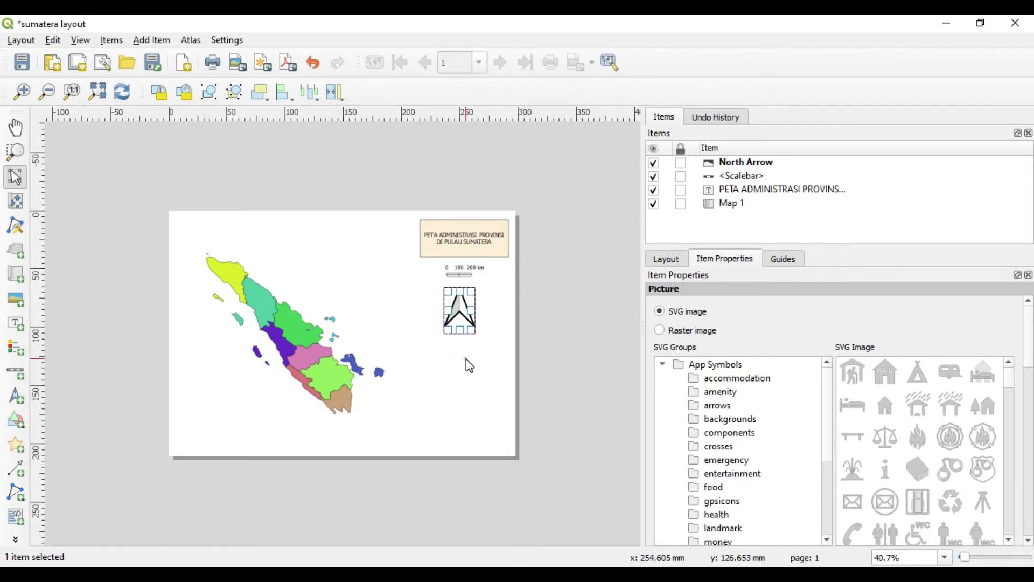
click(467, 359)
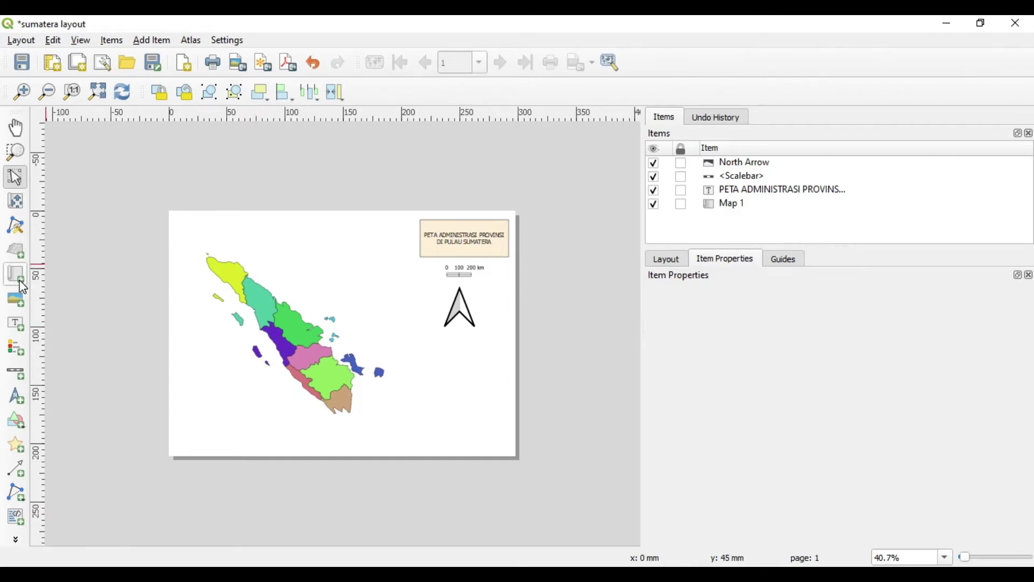
Add a legend for Map 1 in the empty area below the north arrow.
click(21, 346)
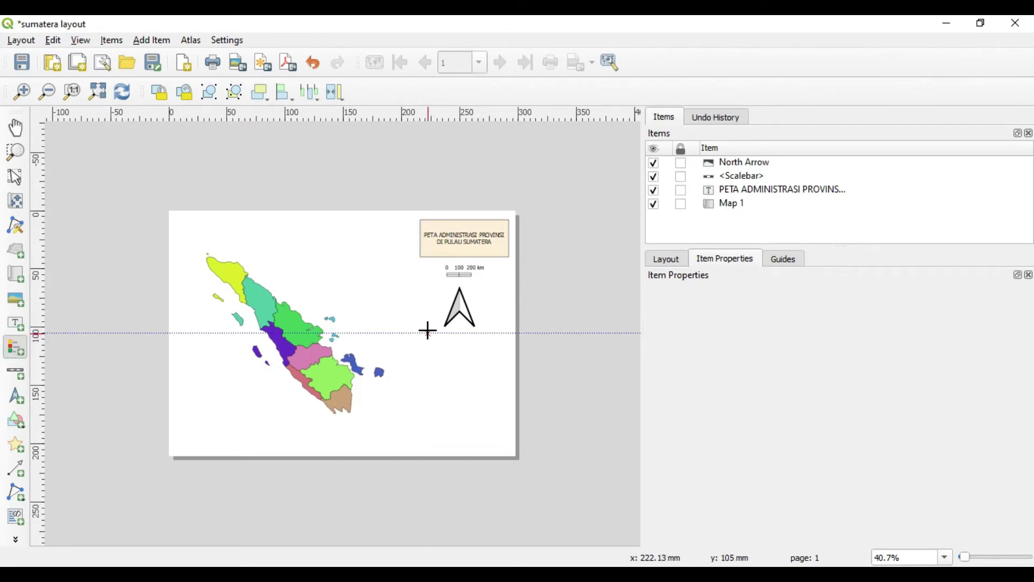
drag(429, 333, 501, 422)
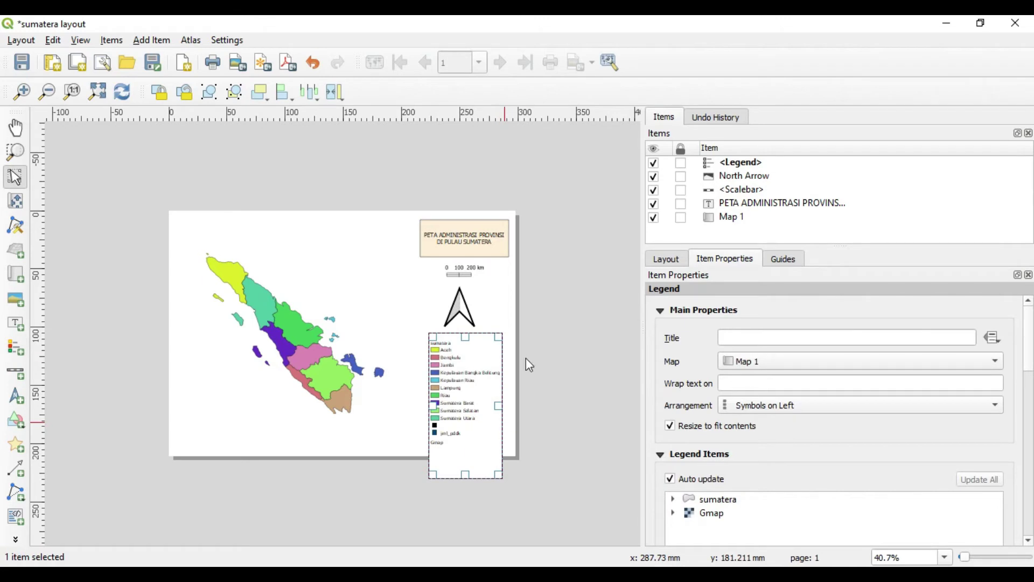
Try to shorten the legend box, check the sumatera layer's classes in the main QGIS window, and return to the layout.
drag(466, 475, 468, 440)
scroll(1025, 342, down, 3)
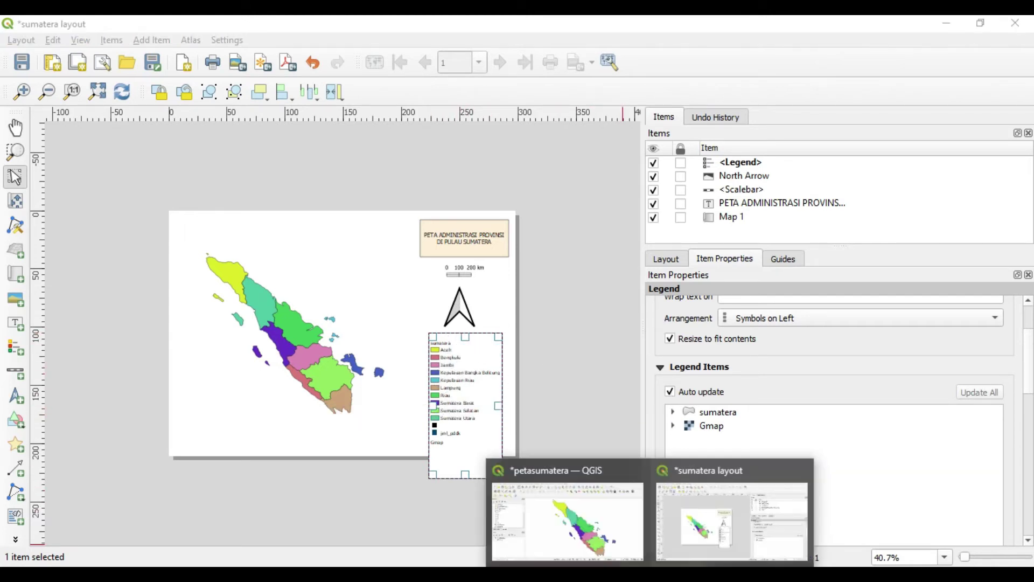
click(614, 539)
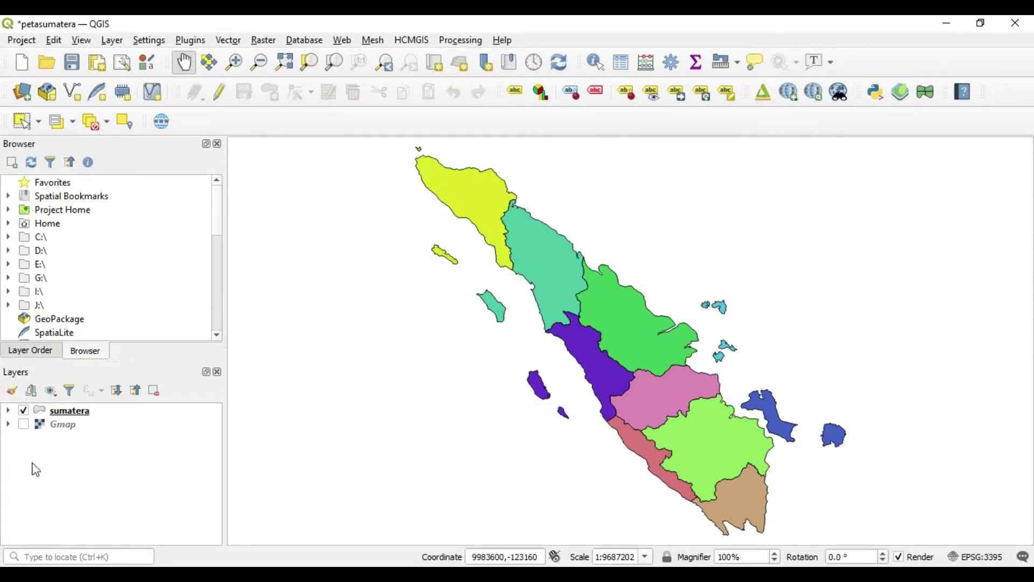
click(8, 410)
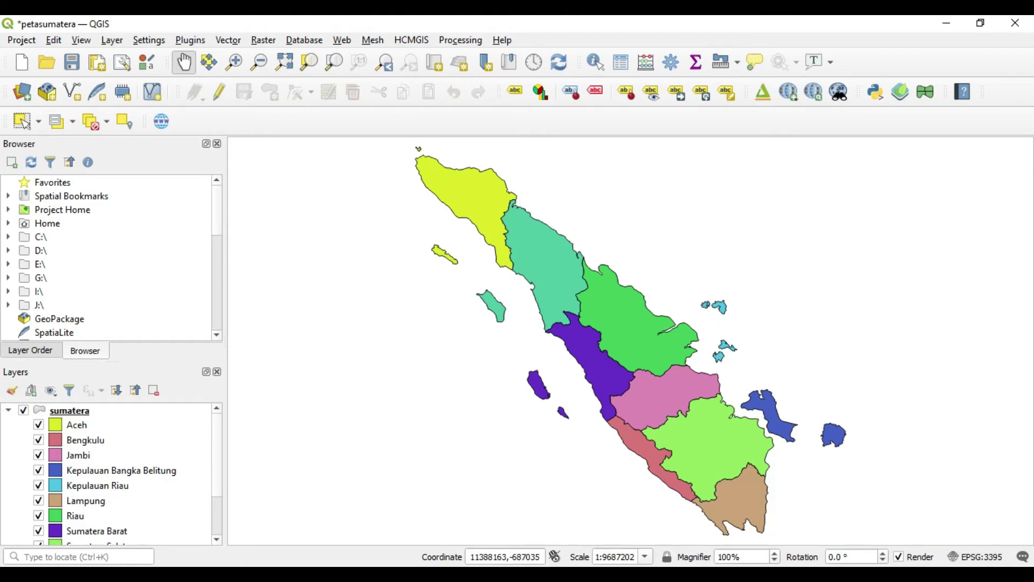
click(673, 574)
click(697, 533)
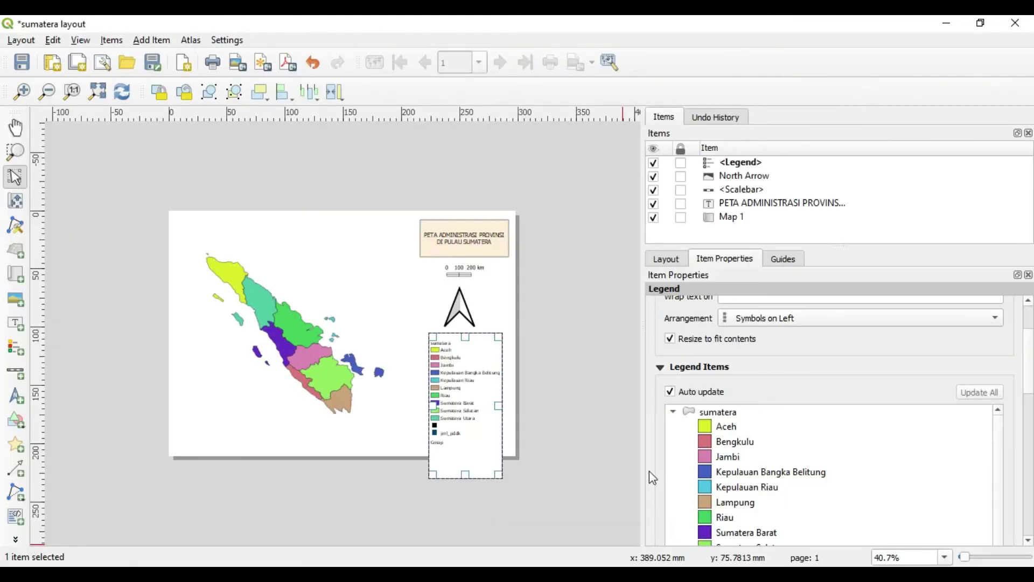
Disable automatic updating of the legend items and remove the blank, jml_pddk and Gmap entries from the legend.
click(670, 392)
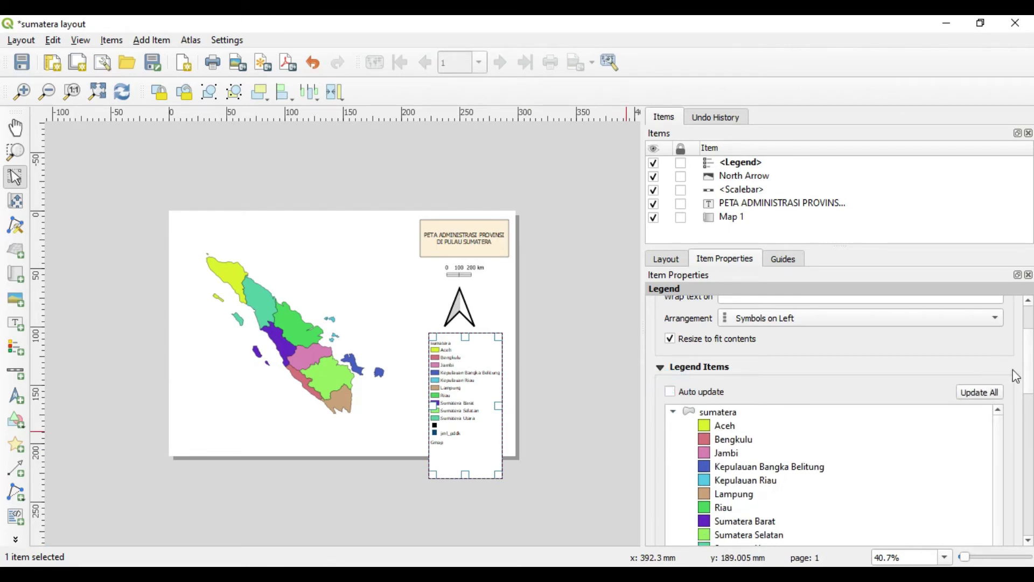
scroll(1026, 378, down, 5)
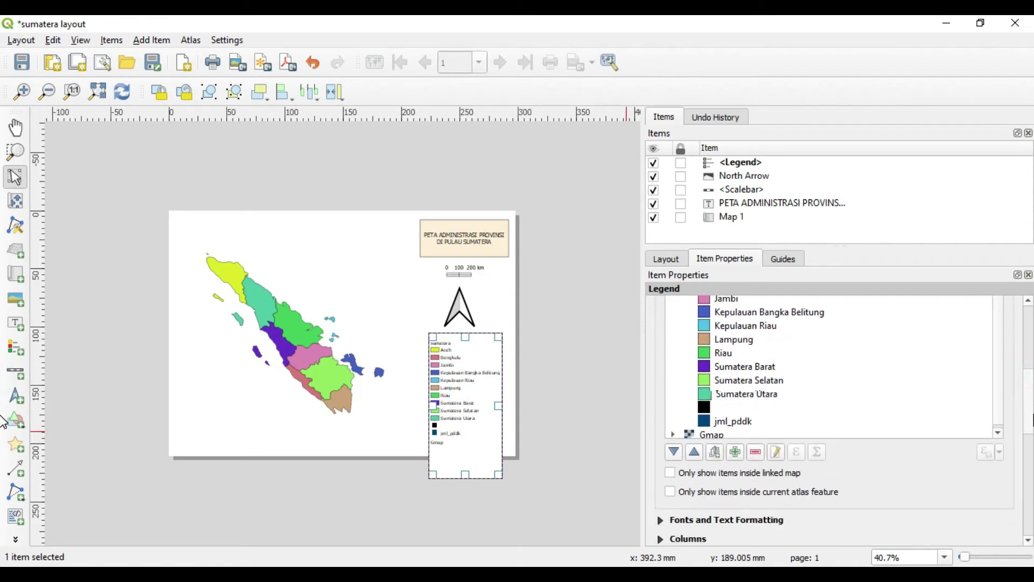
click(998, 440)
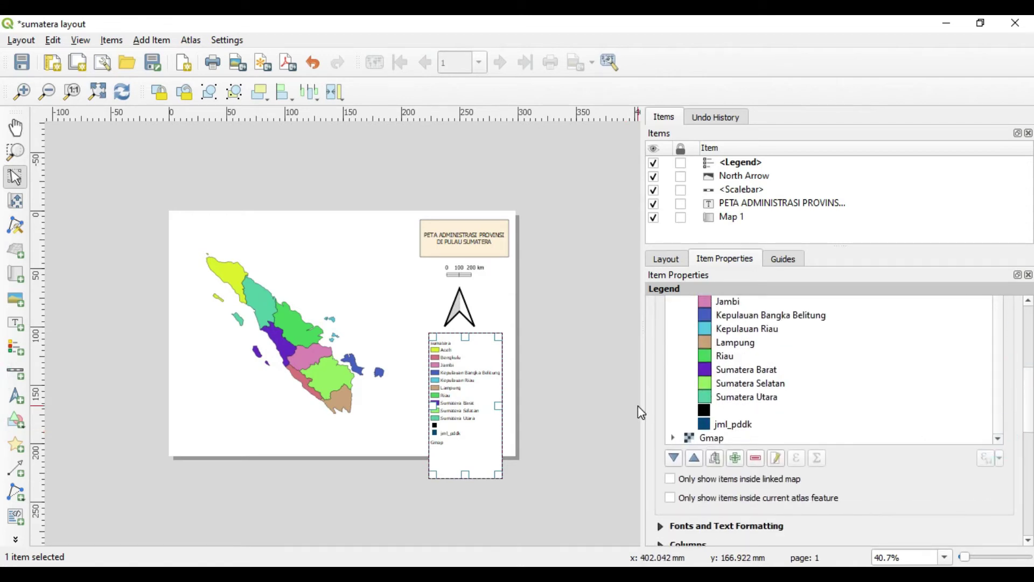
click(715, 410)
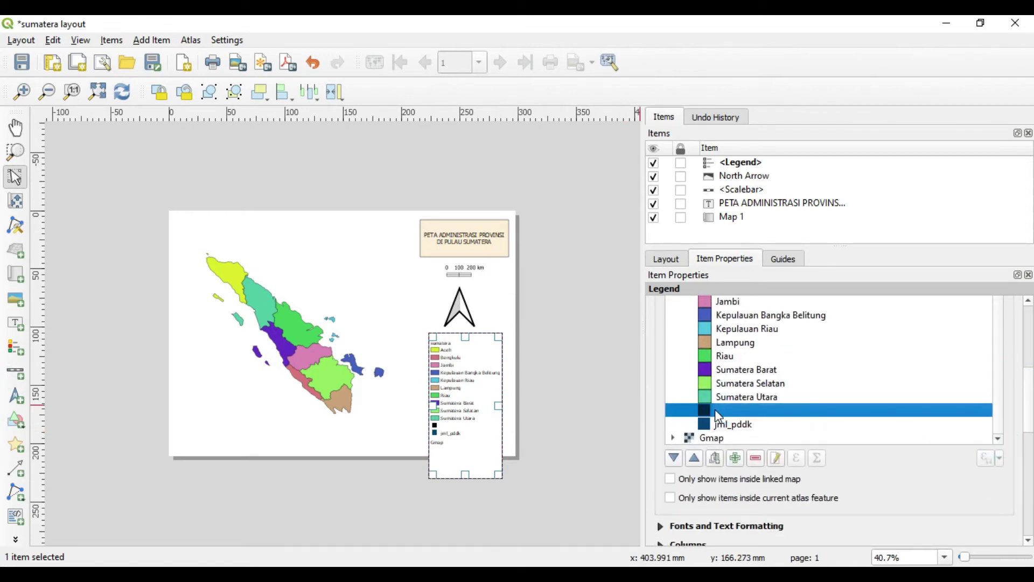
click(726, 424)
click(717, 437)
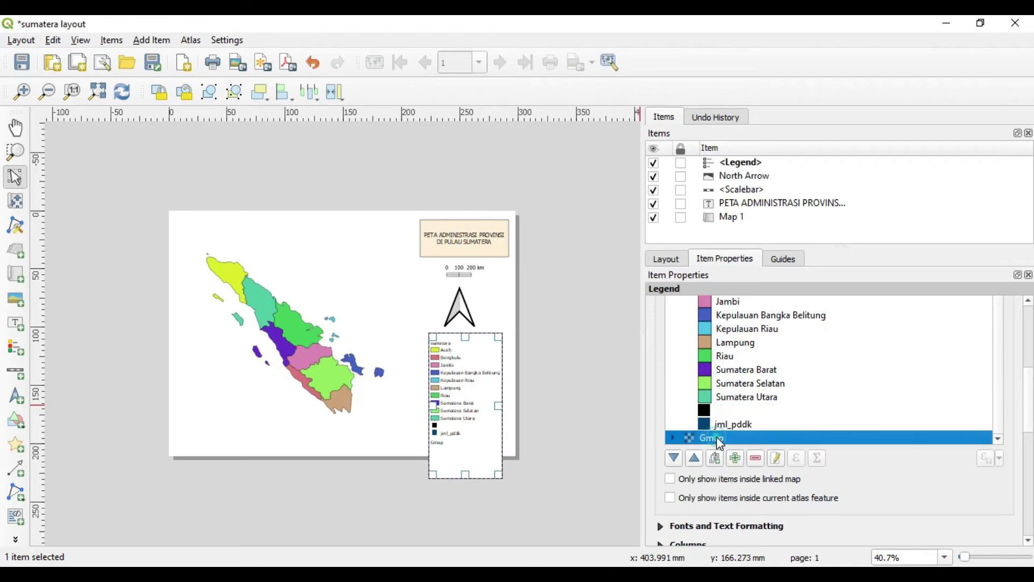
click(724, 409)
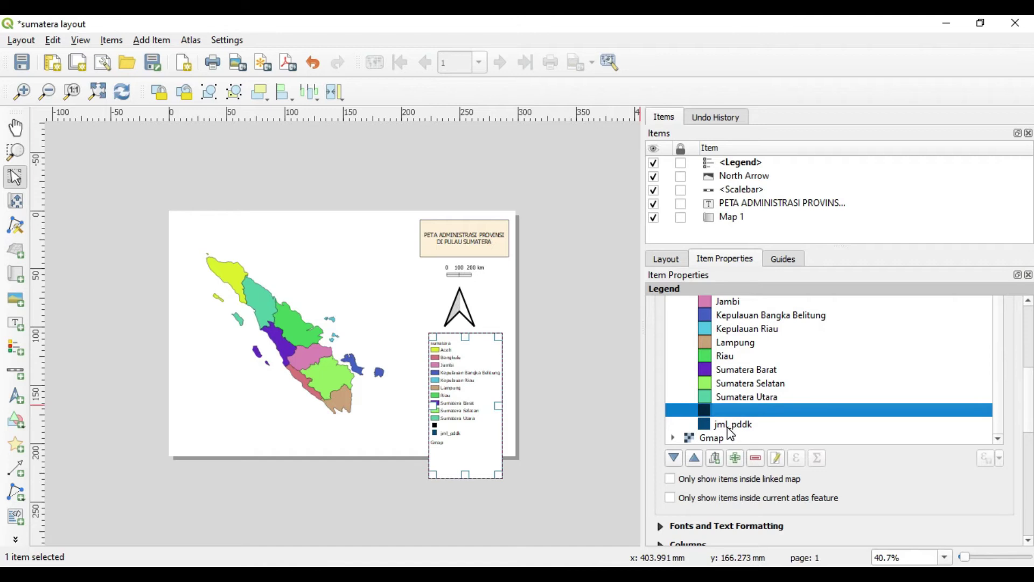
shift+click(732, 426)
shift+click(719, 436)
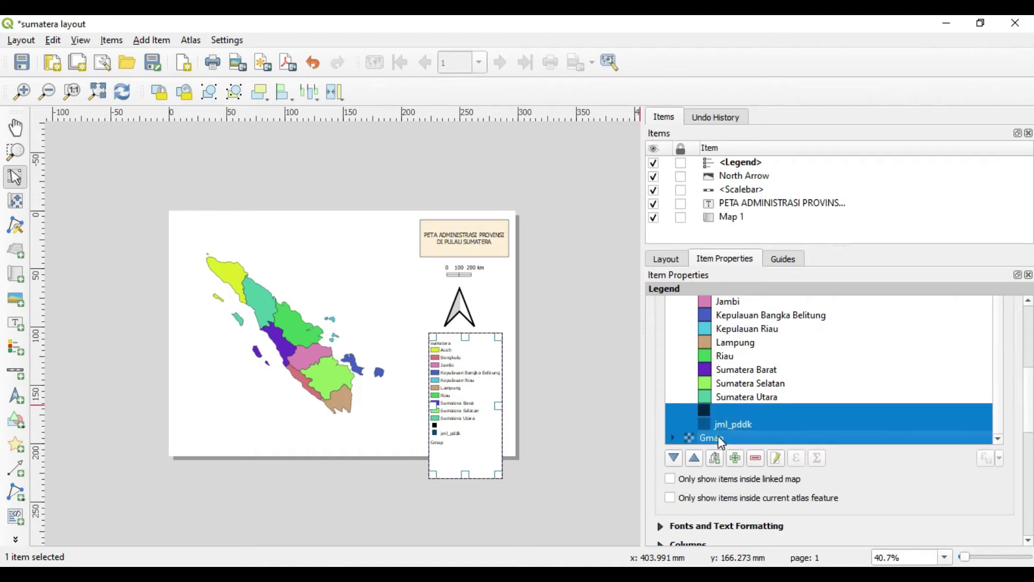
click(754, 458)
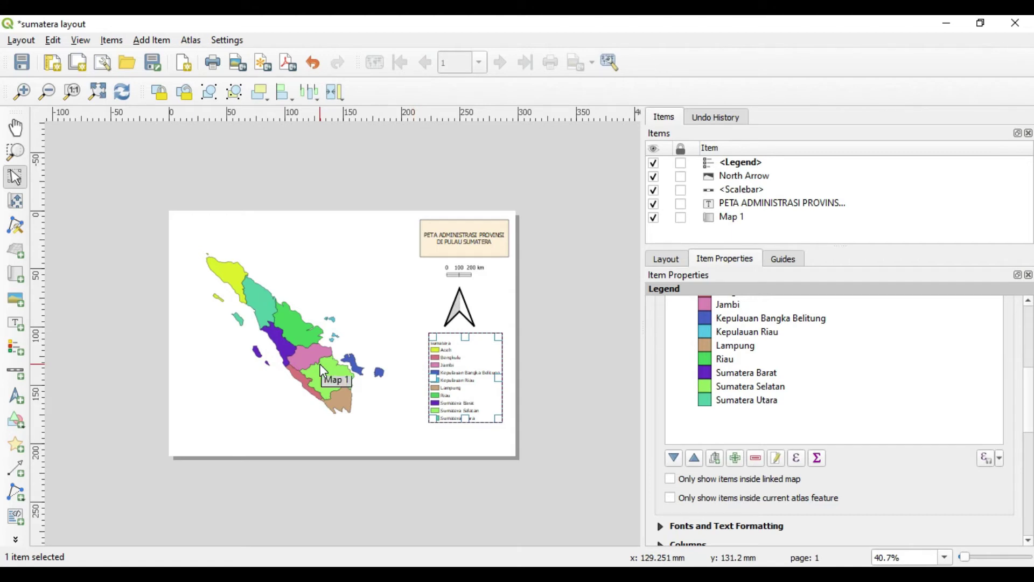
Set the legend's title to LEGENDA.
scroll(1030, 412, up, 5)
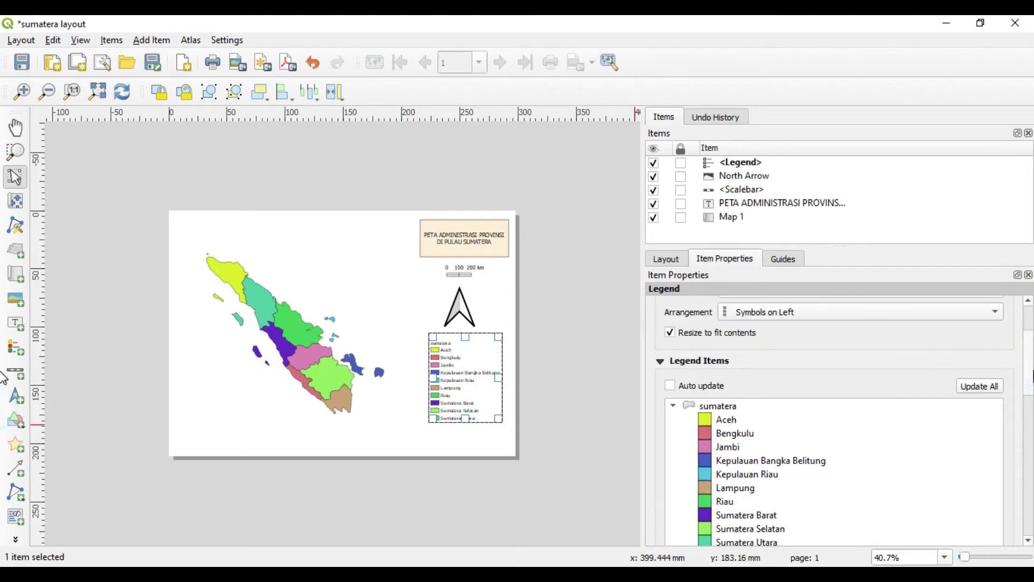
scroll(1029, 377, up, 3)
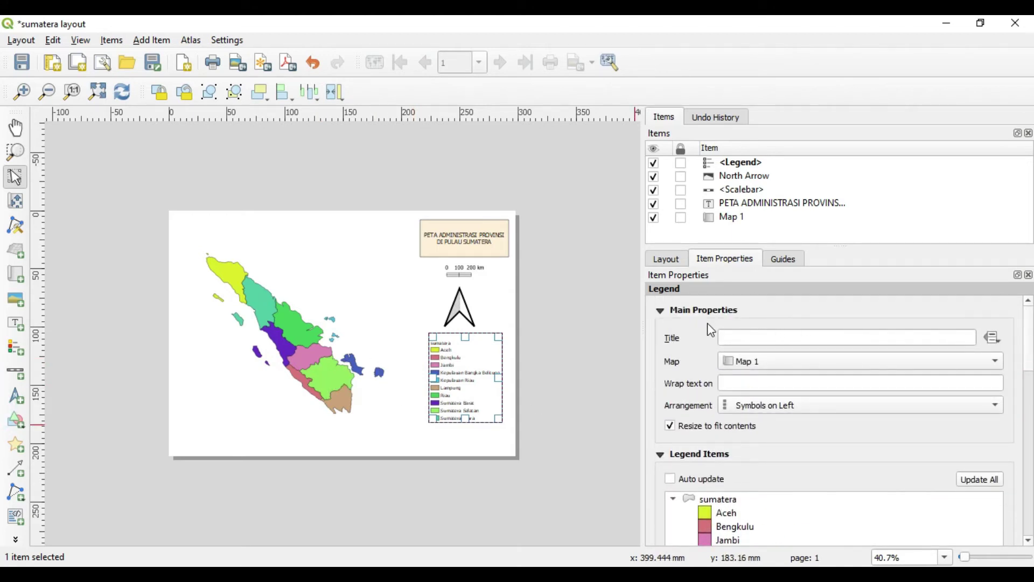
click(741, 335)
text(LE)
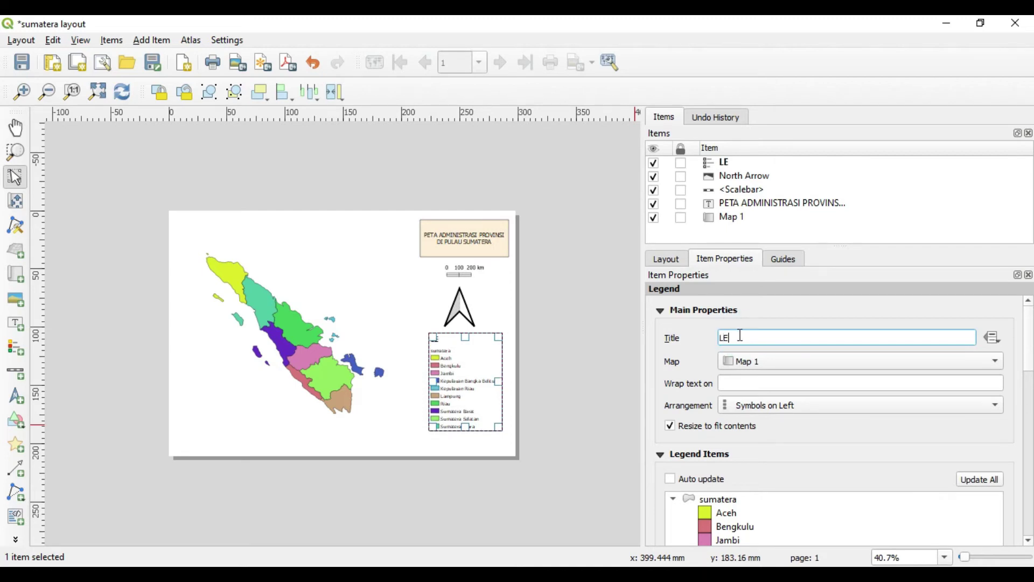
text(GENDA)
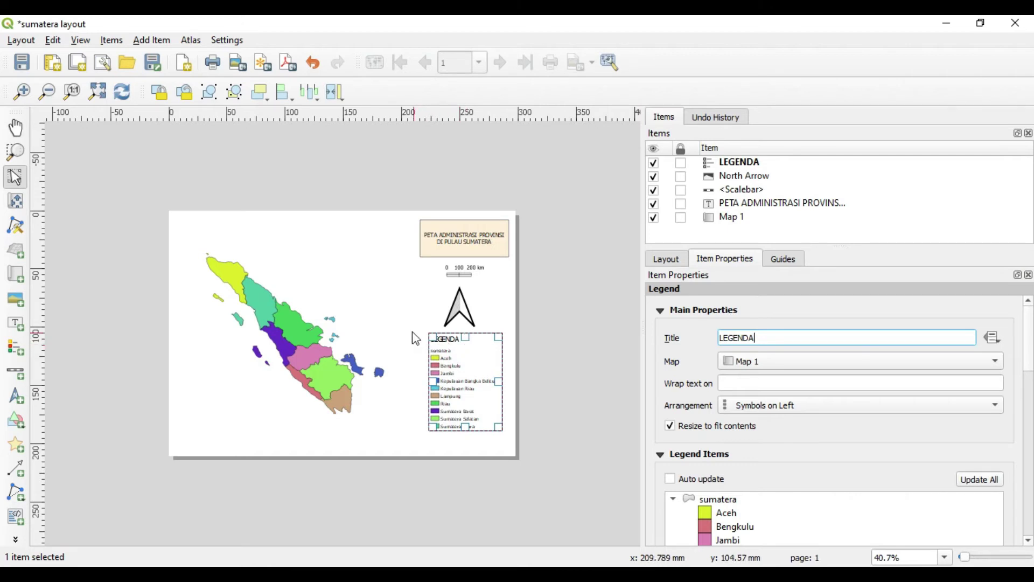
click(412, 312)
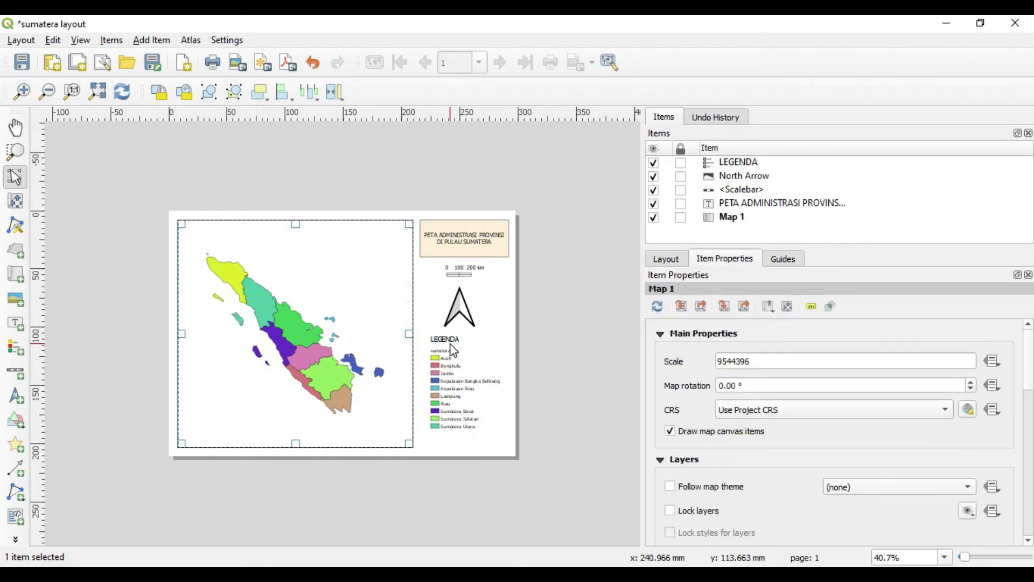
Center-align the legend title in the legend's text formatting, leaving its font size as it is.
click(453, 348)
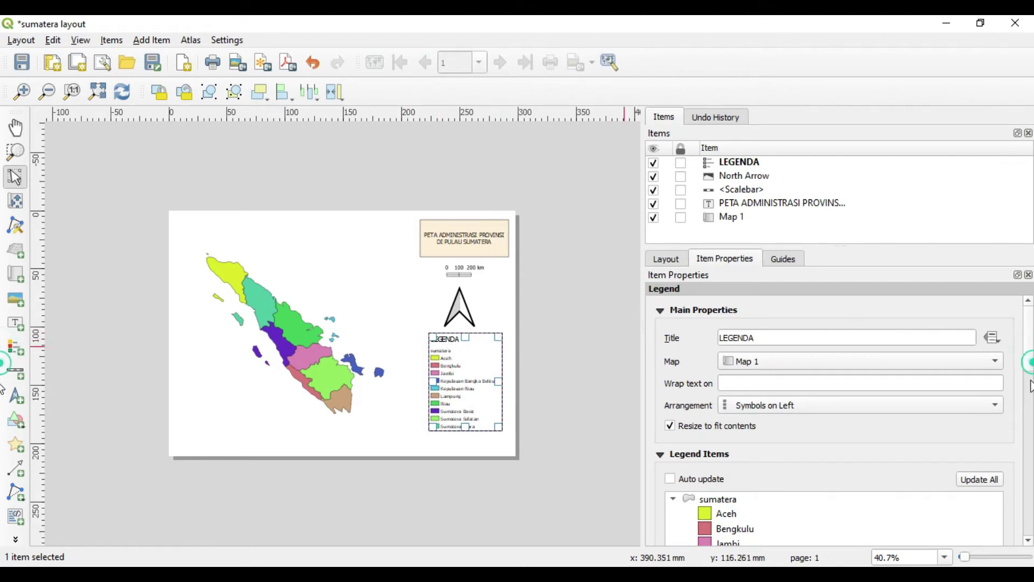
scroll(1029, 541, down, 5)
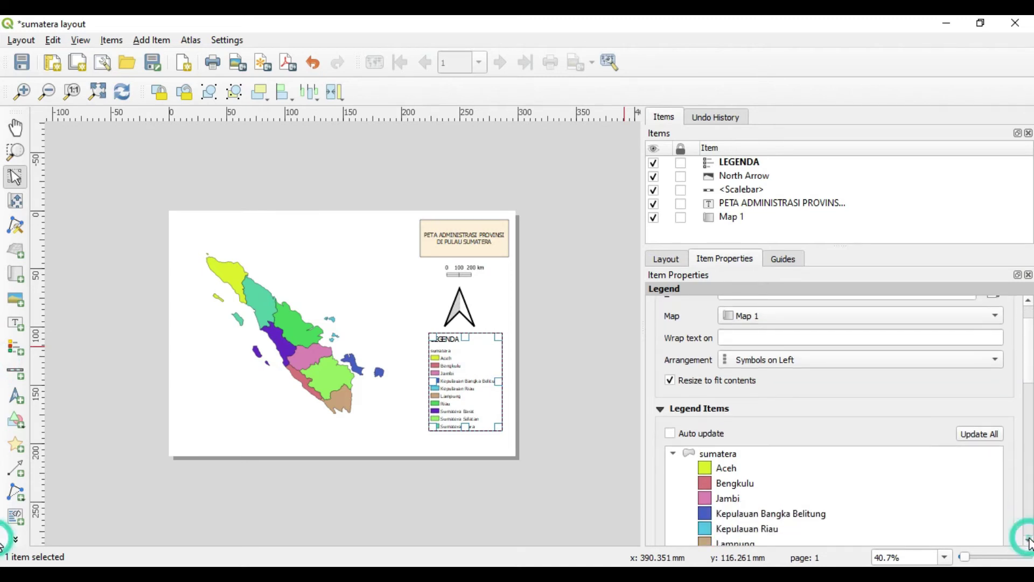
scroll(1029, 541, down, 5)
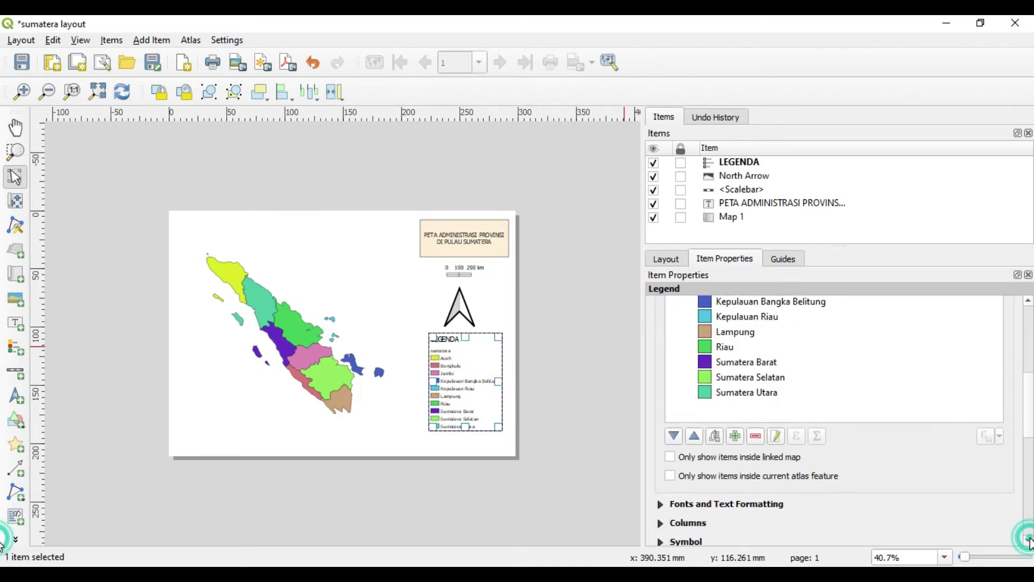
scroll(1029, 540, down, 2)
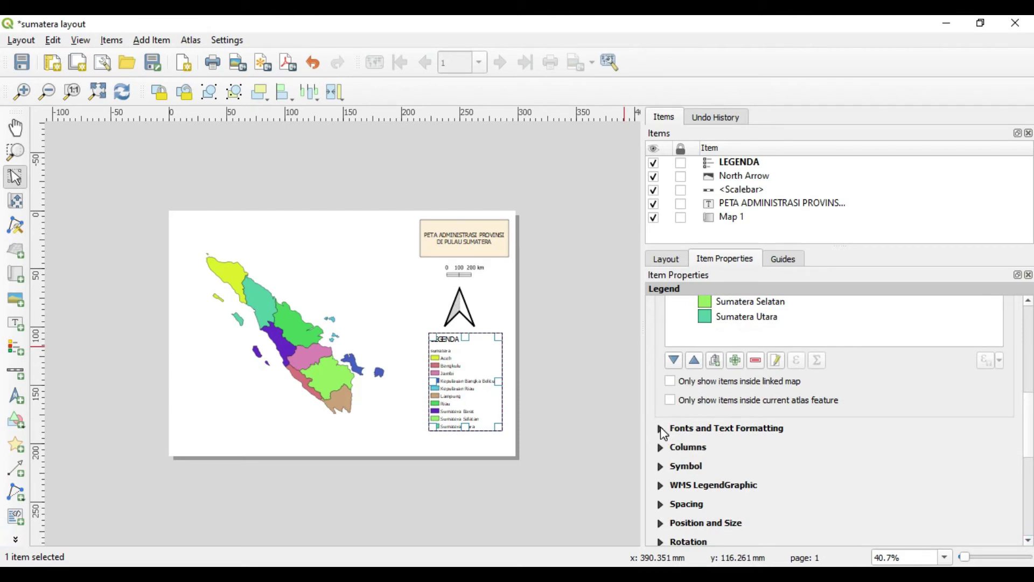
click(661, 429)
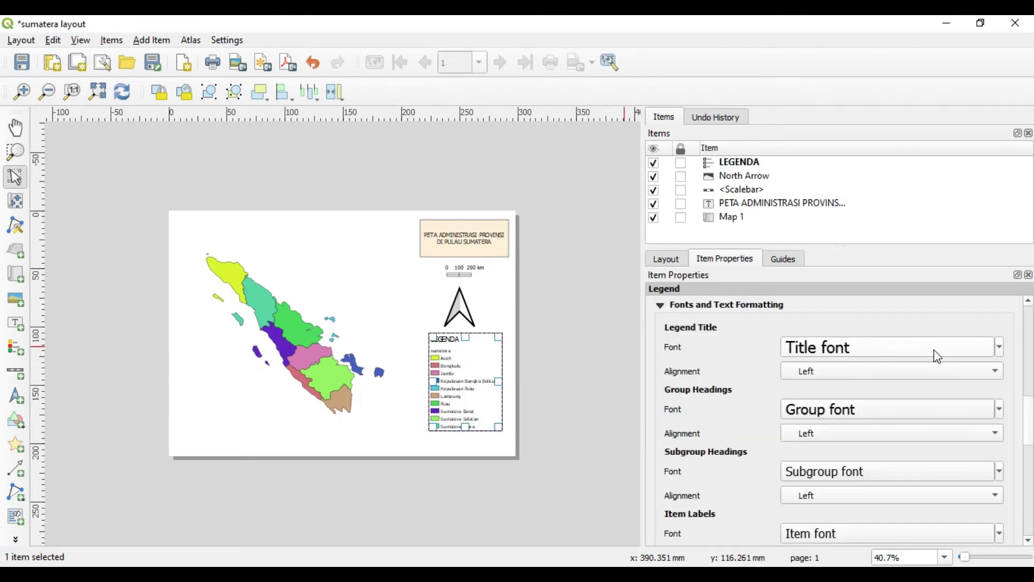
click(996, 371)
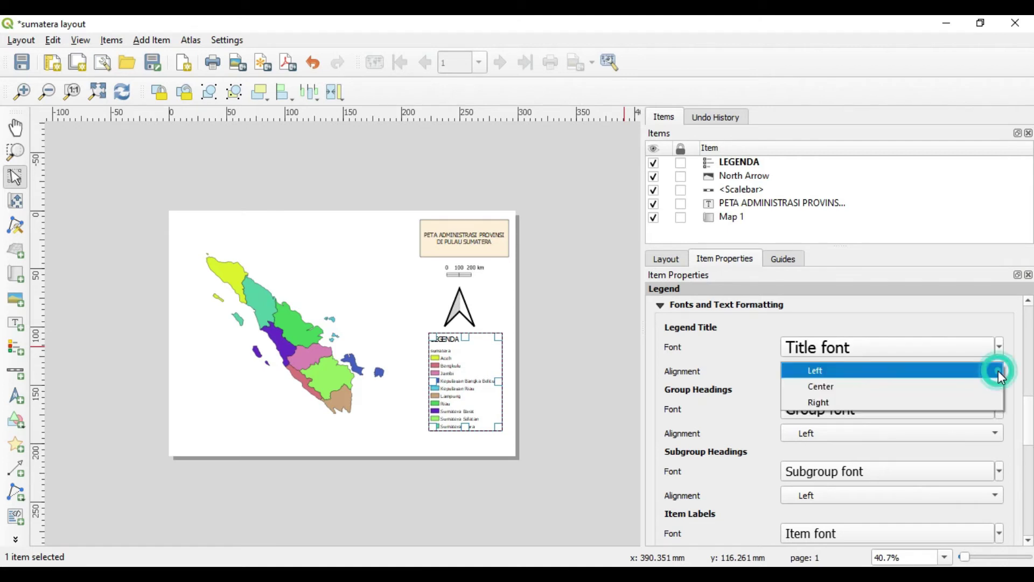
click(880, 387)
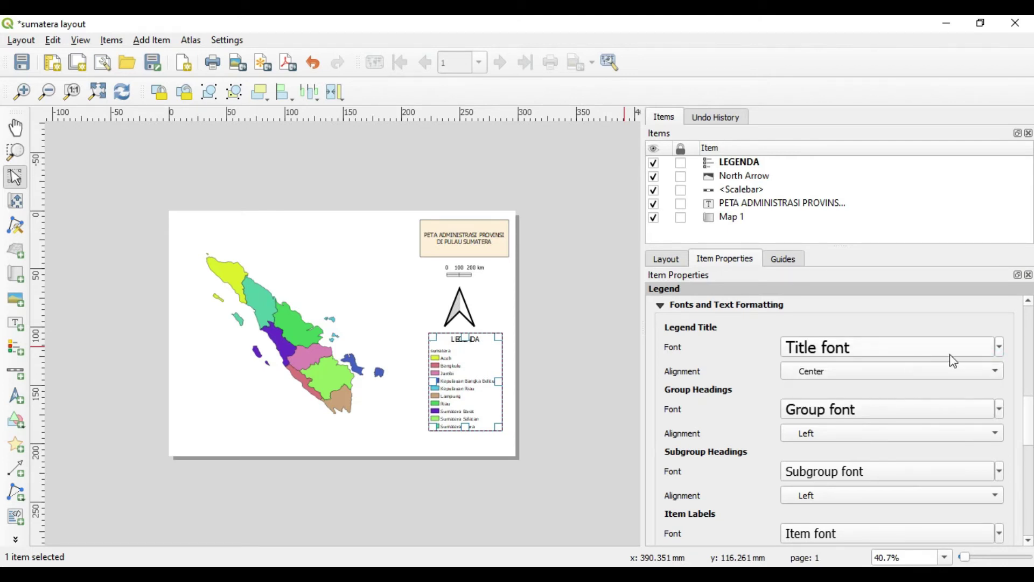
click(1001, 349)
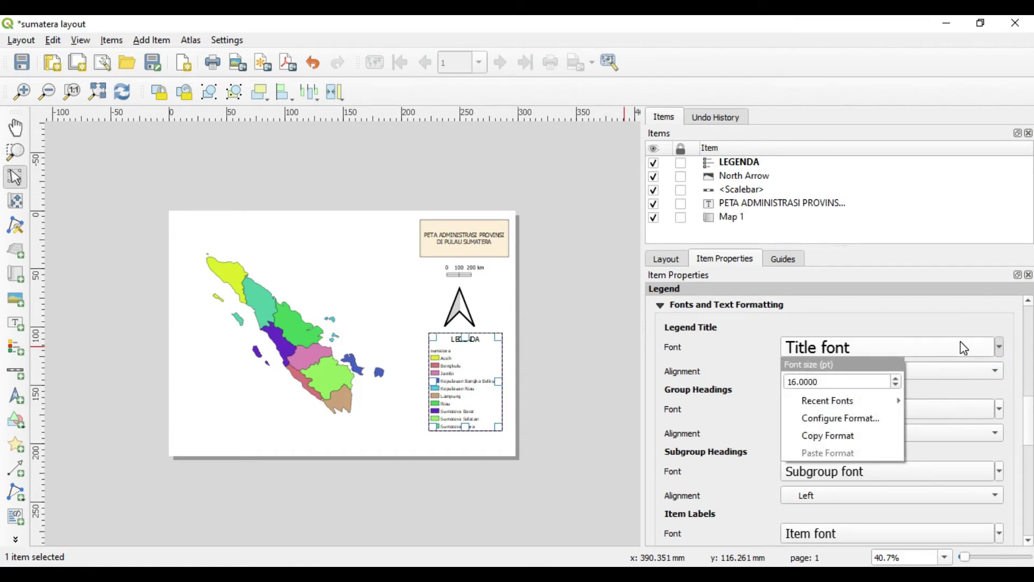
click(1013, 373)
Increase the font size of the legend's item labels to 13 pt.
drag(1026, 408, 1030, 444)
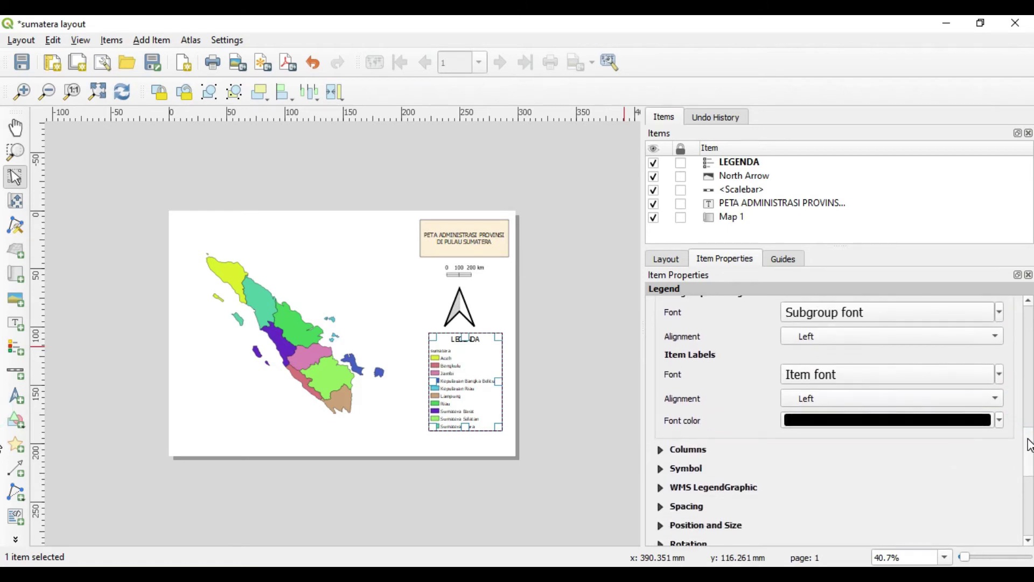
click(1000, 375)
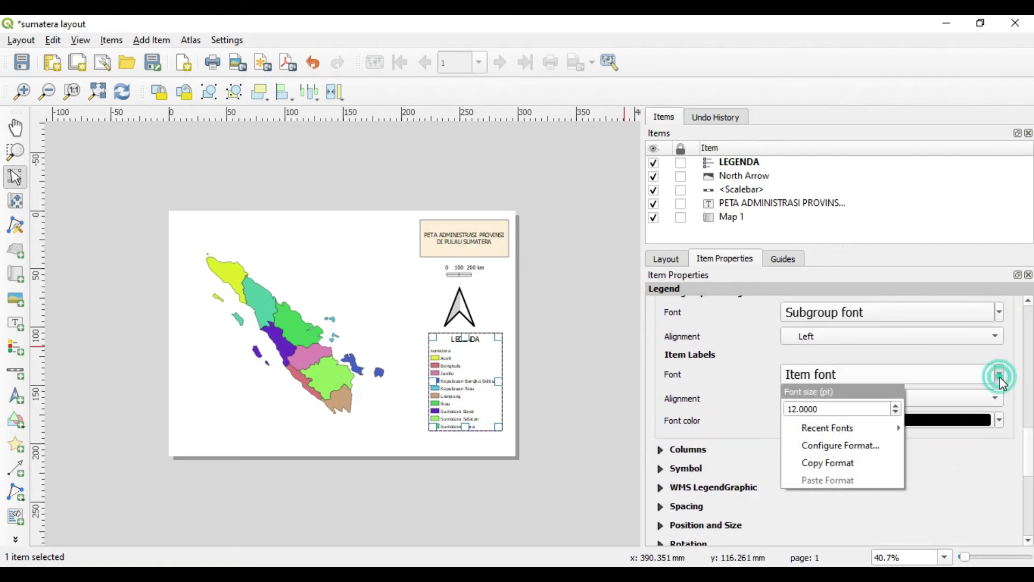
click(897, 407)
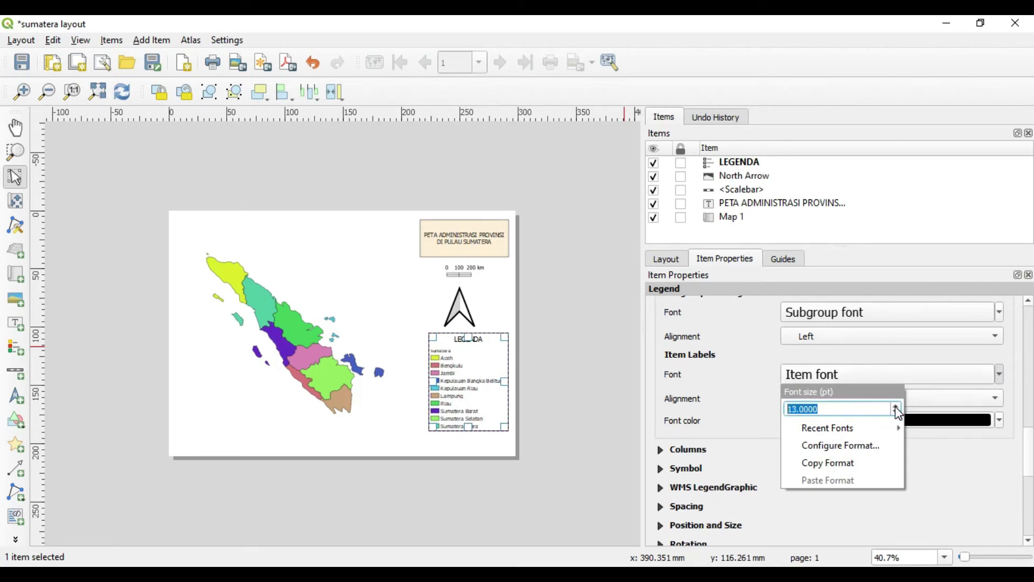
click(978, 457)
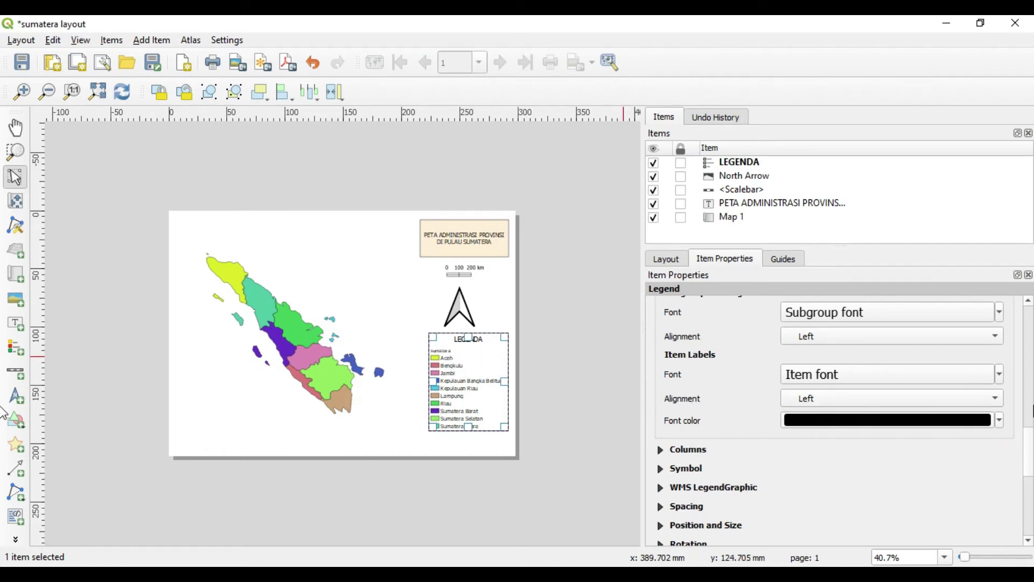
Rename the sumatera layer heading in the legend as "Nama Provinsi :" and return to the legend's main properties.
drag(1033, 453, 1033, 347)
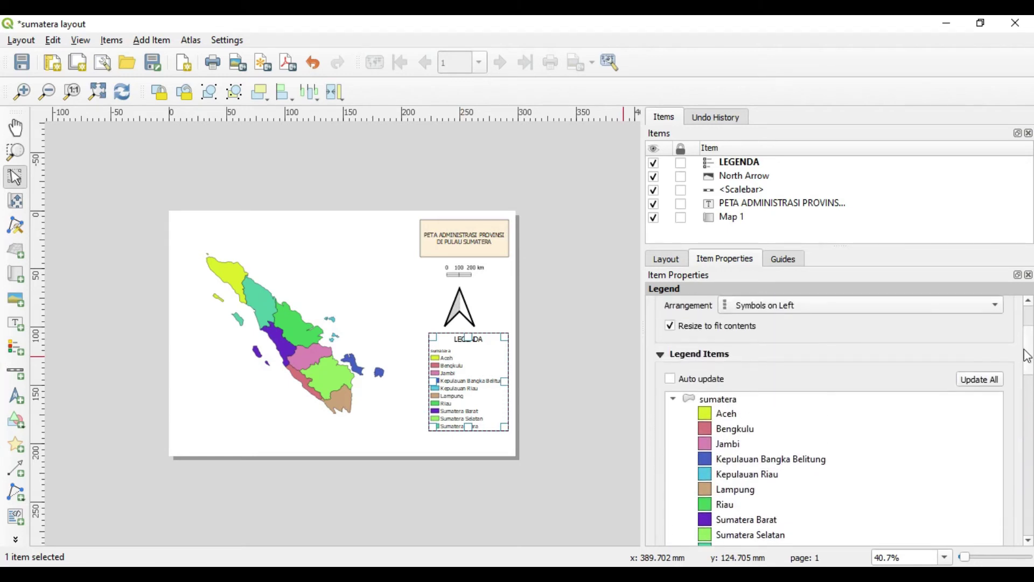
double_click(720, 400)
drag(713, 334, 640, 340)
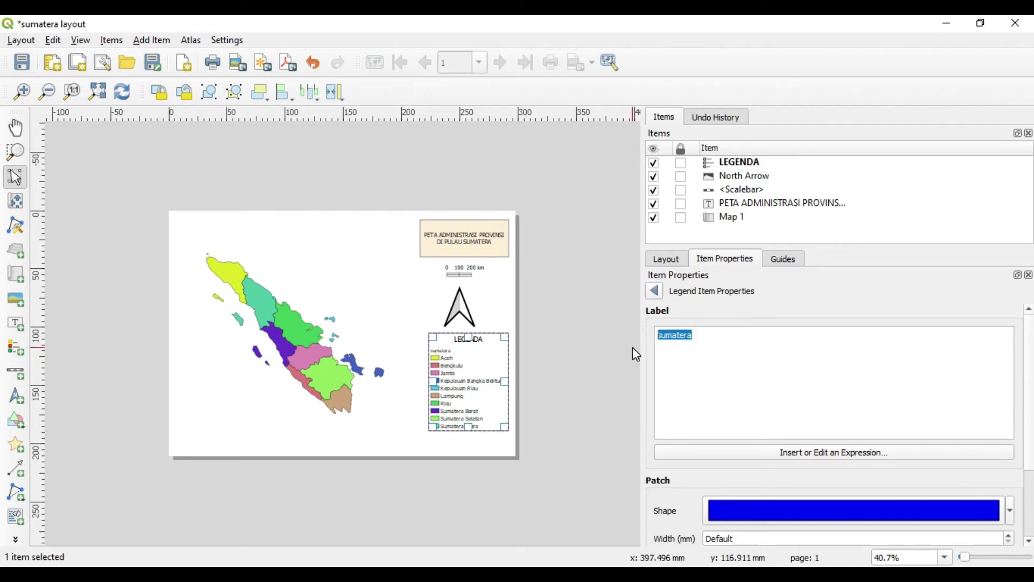
text(Nama provinsi)
key(BackSpace)
key(BackSpace)
key(BackSpace)
key(BackSpace)
key(BackSpace)
key(BackSpace)
key(BackSpace)
key(BackSpace)
key(BackSpace)
text(Provinsi :)
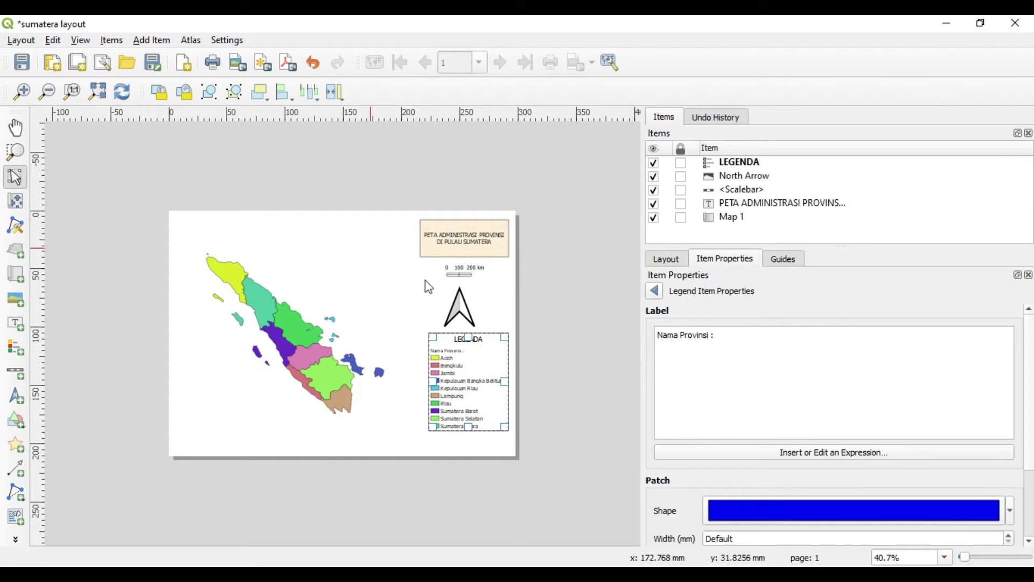
click(421, 303)
click(469, 395)
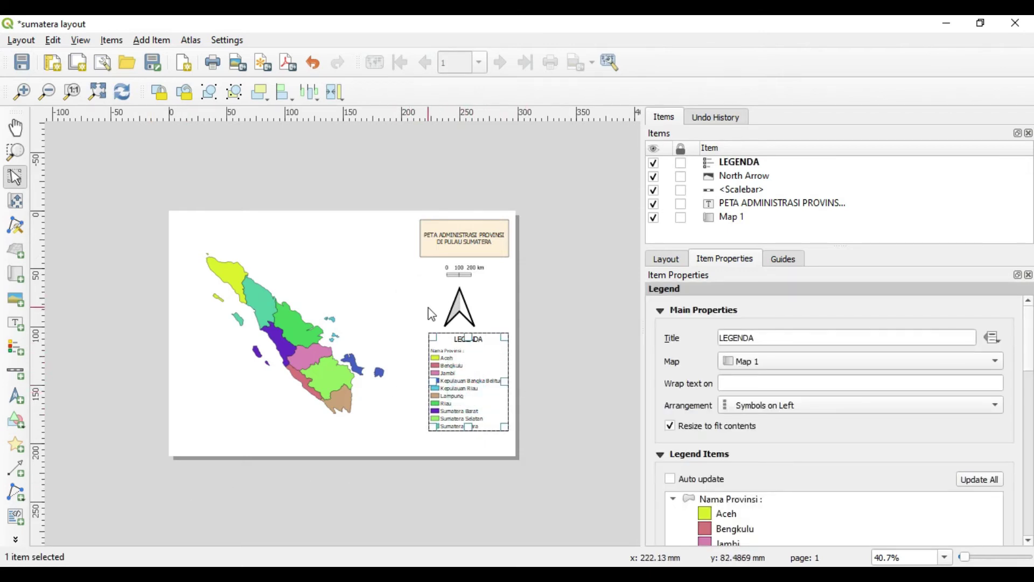
click(496, 305)
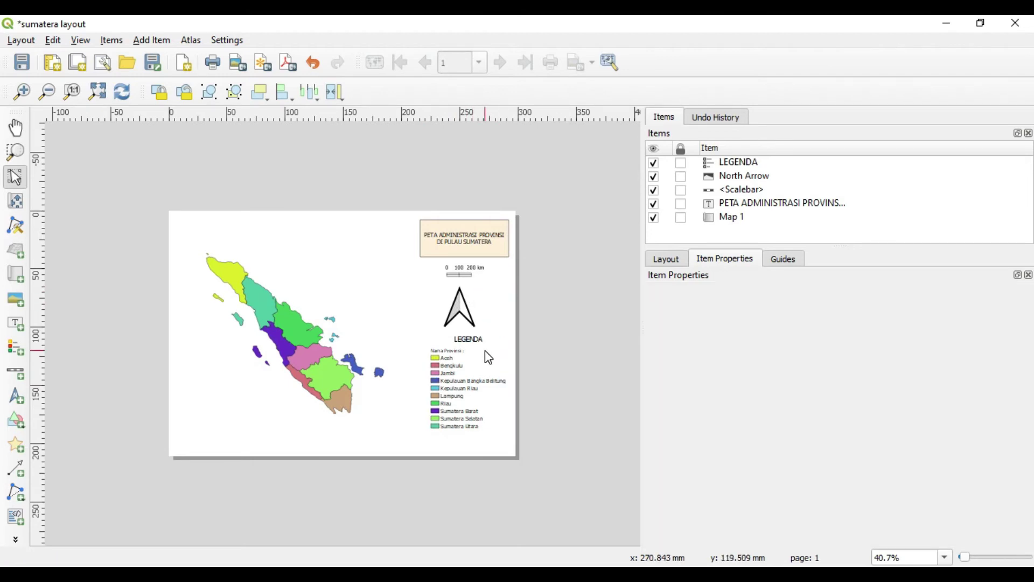
click(478, 365)
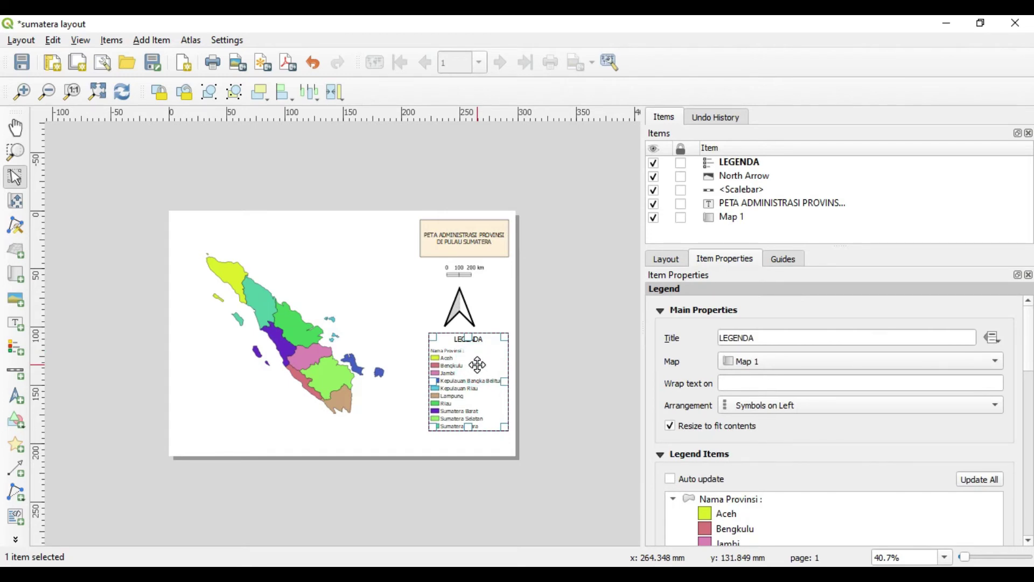
Enable a frame around the Map 1 item, keeping the default frame settings, and deselect the map.
click(371, 301)
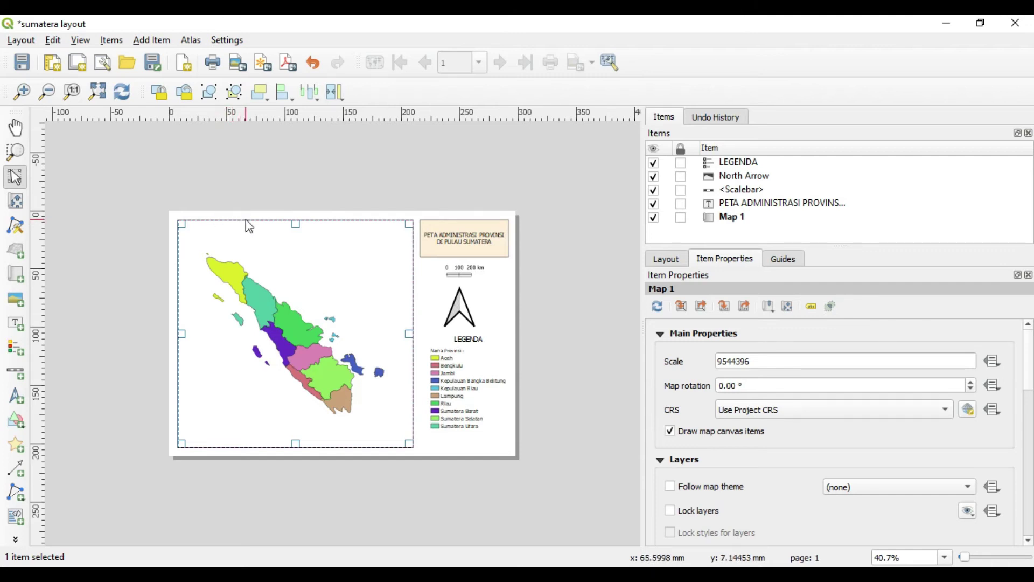
click(431, 296)
click(321, 298)
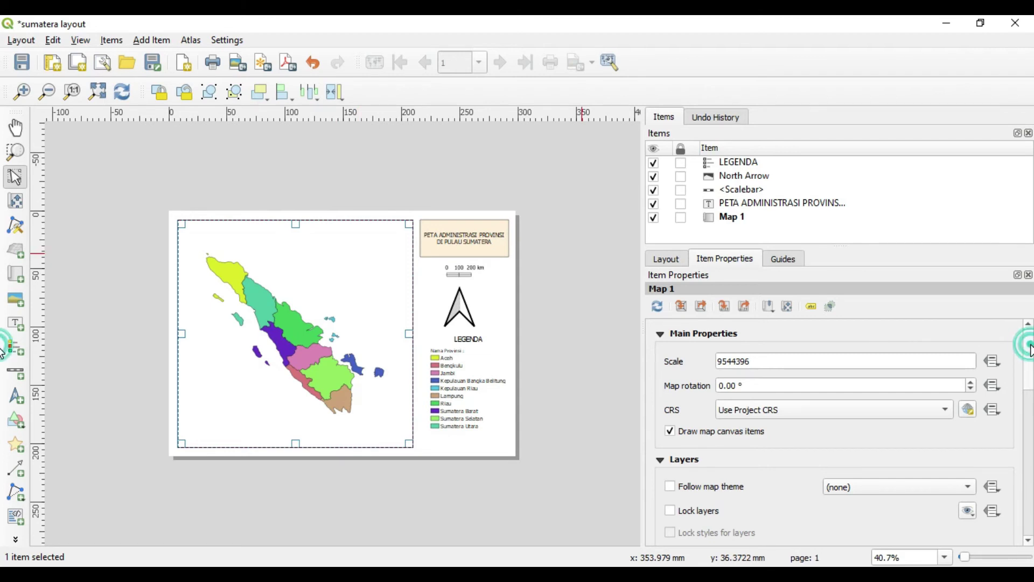
drag(1029, 351, 1031, 442)
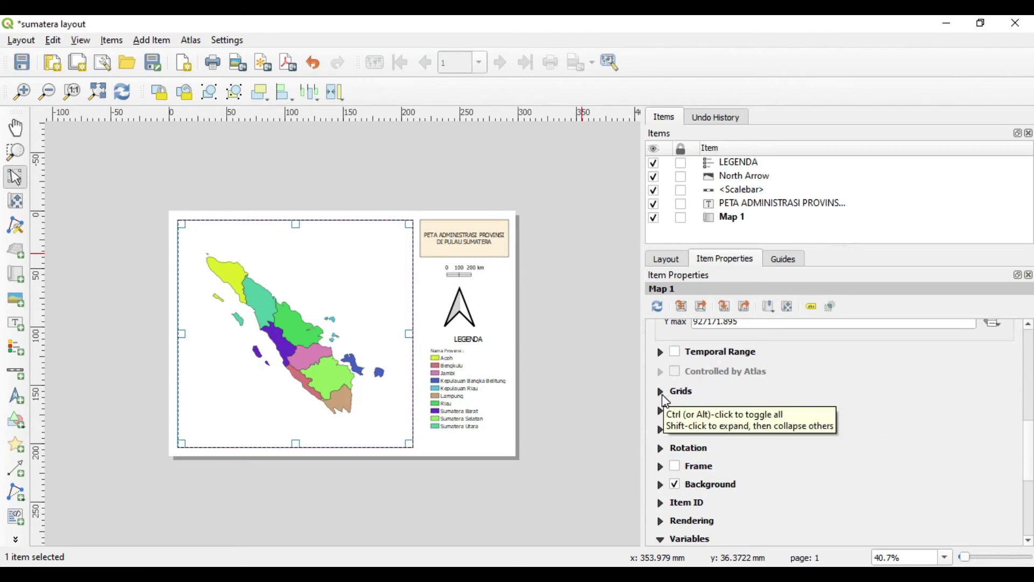
click(677, 466)
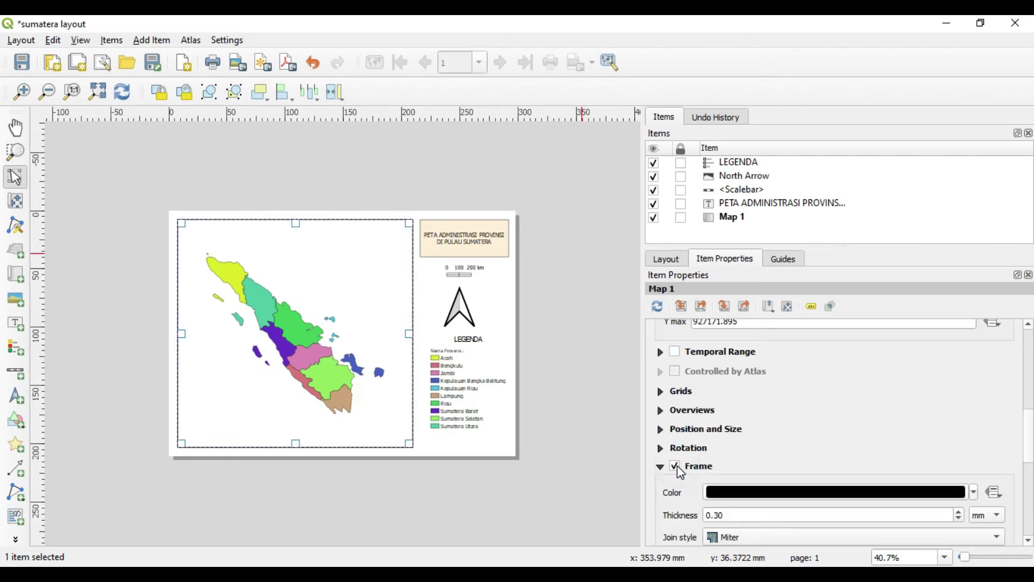
click(427, 333)
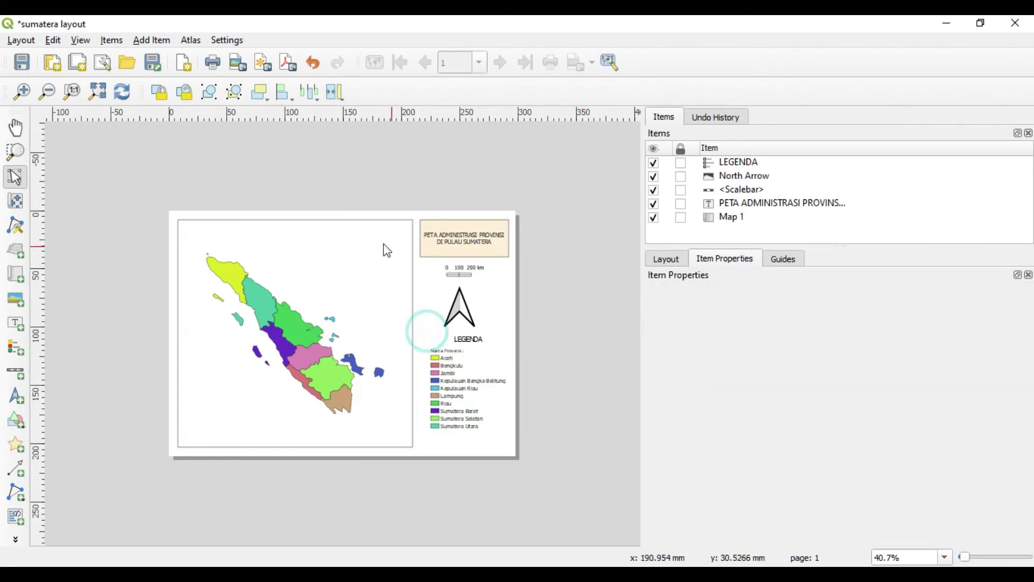
Add a new grid to the Map 1 item in its Grids settings.
click(352, 291)
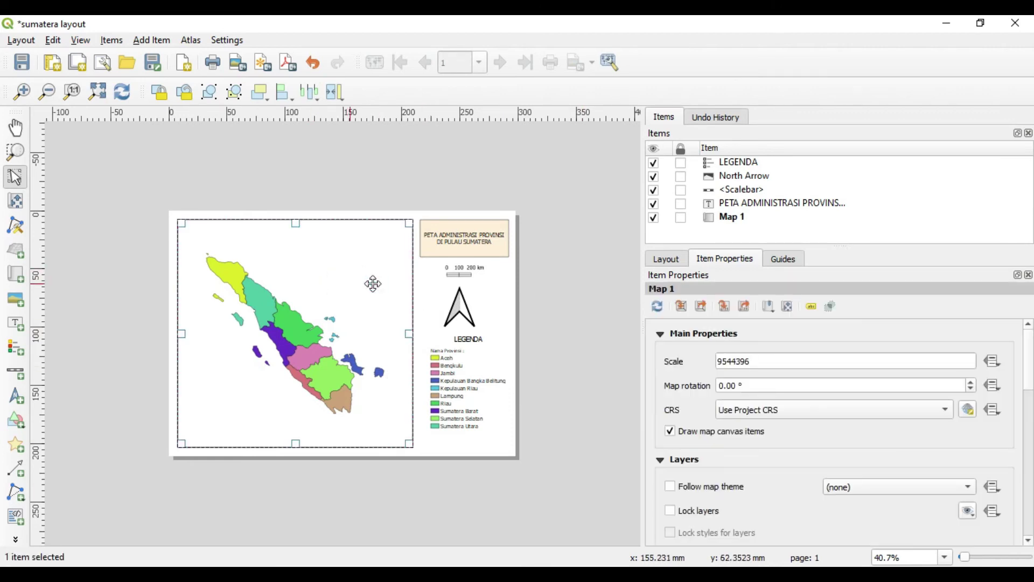
scroll(1030, 370, down, 2)
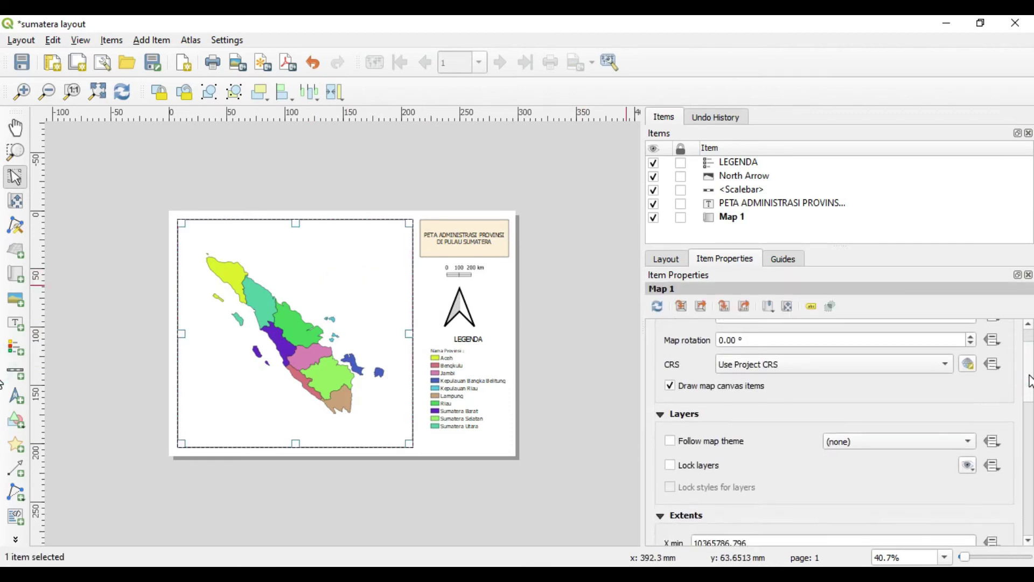
scroll(1030, 369, up, 2)
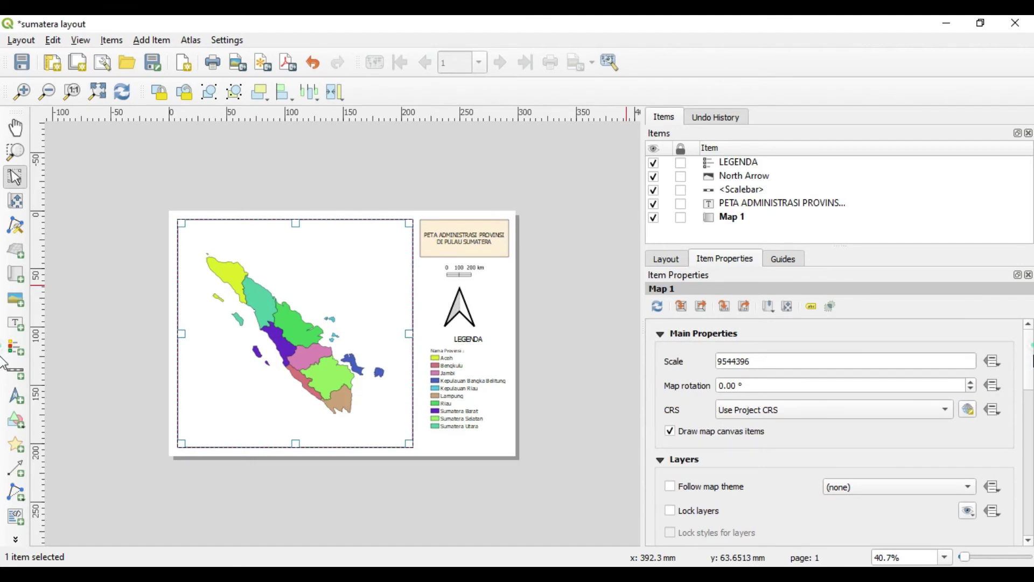
scroll(1030, 366, down, 5)
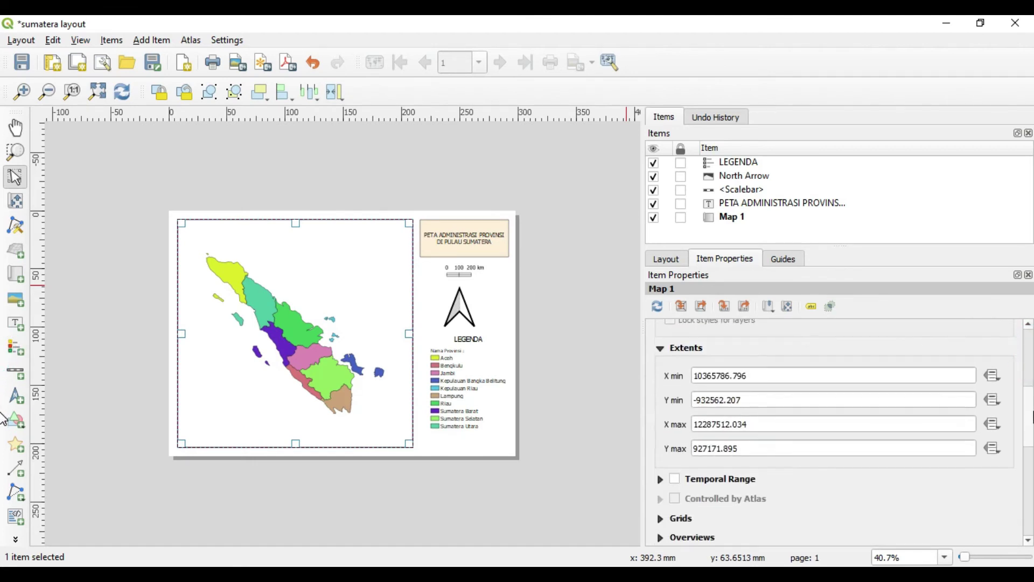
scroll(815, 419, down, 2)
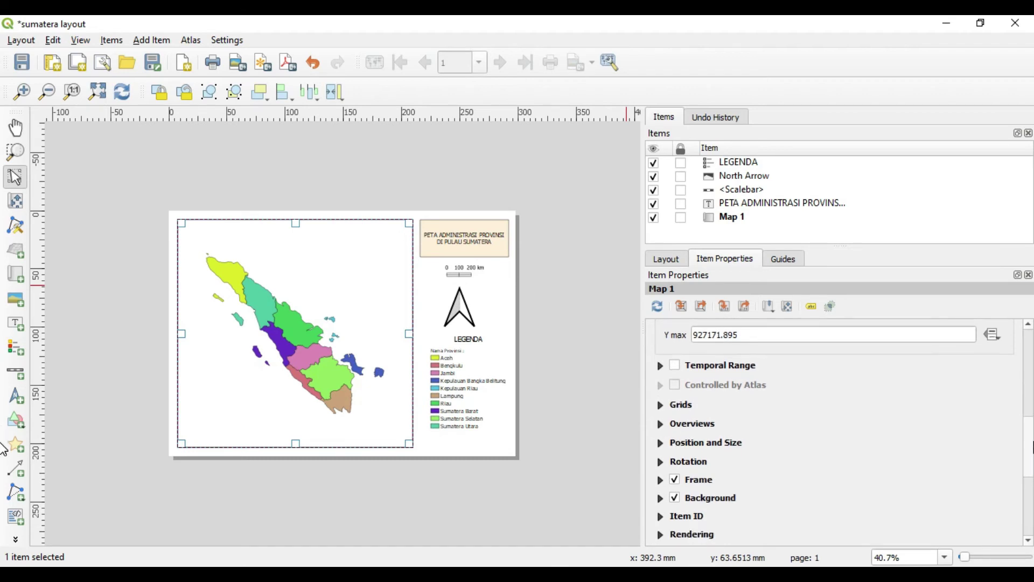
scroll(815, 419, up, 1)
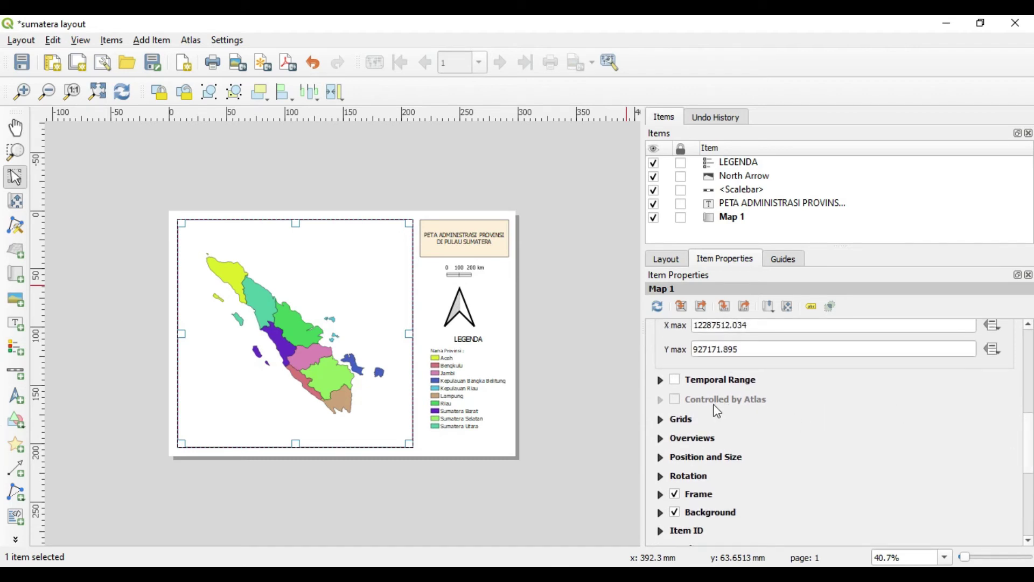
click(664, 420)
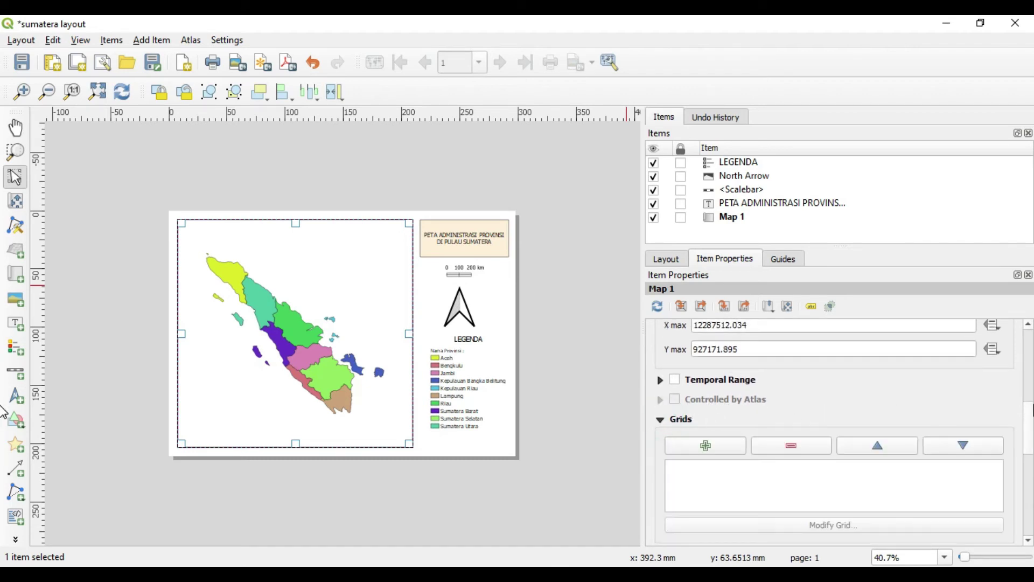
click(1029, 416)
scroll(1030, 426, down, 3)
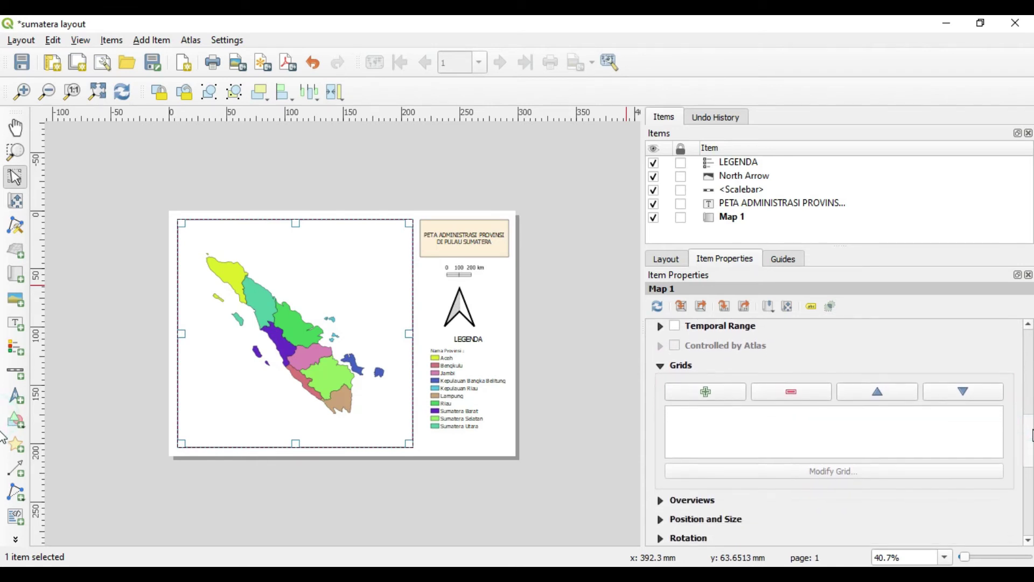
click(712, 381)
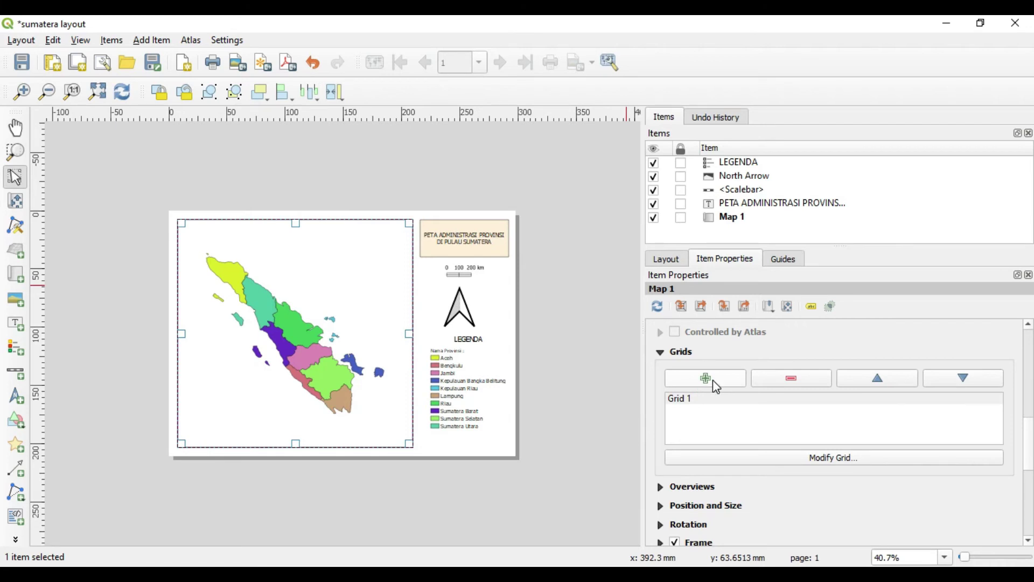
Open the new grid's properties, keep the grid type Solid and set its CRS to Default CRS: EPSG:4326 - WGS 84.
click(716, 399)
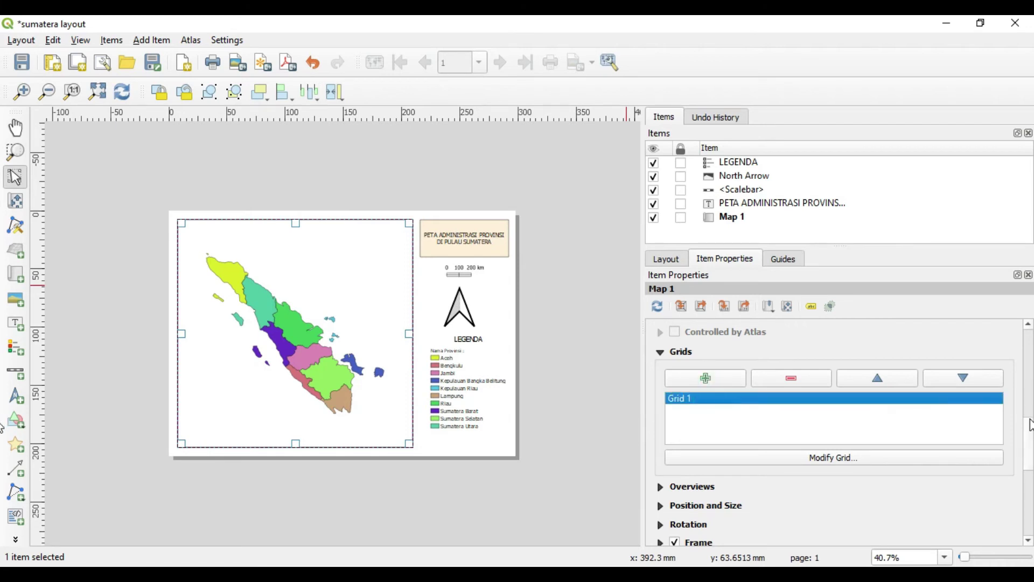
scroll(1030, 425, down, 2)
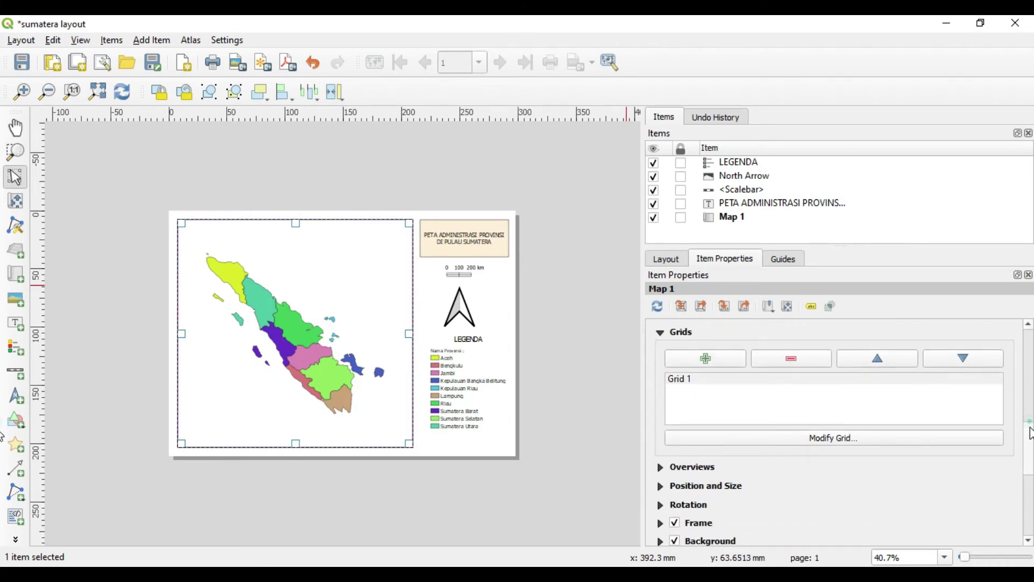
click(852, 430)
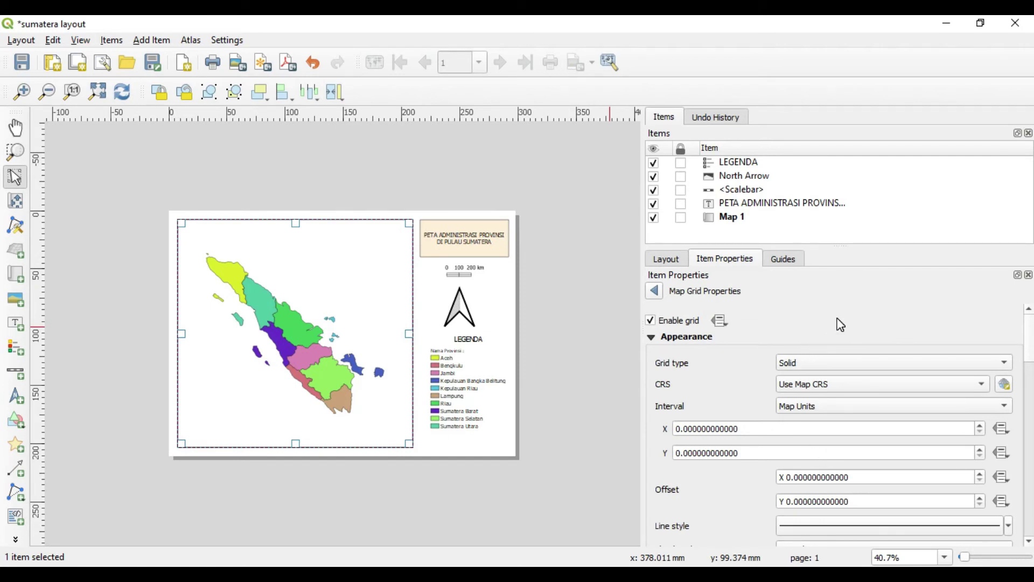
click(840, 362)
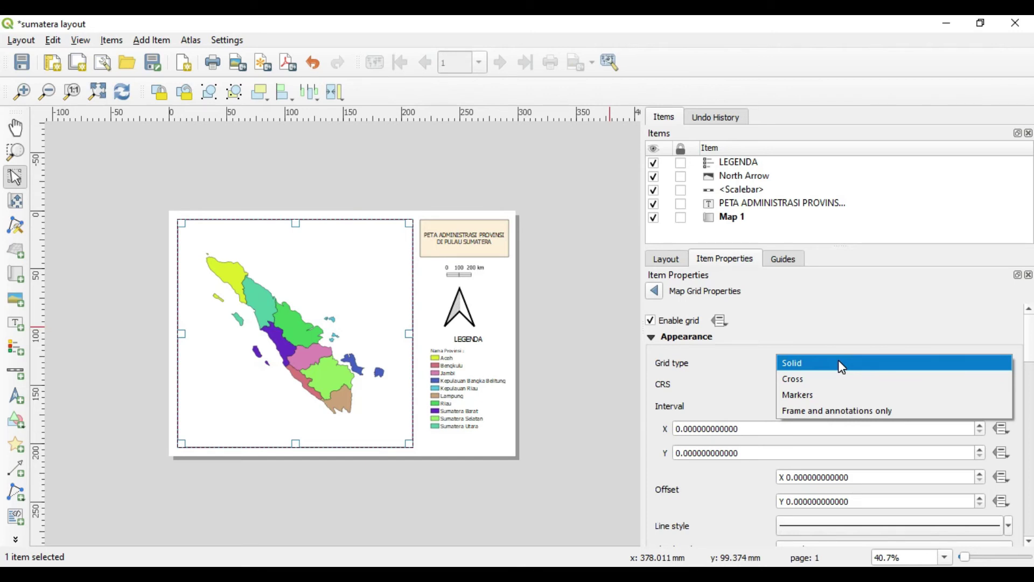
click(839, 361)
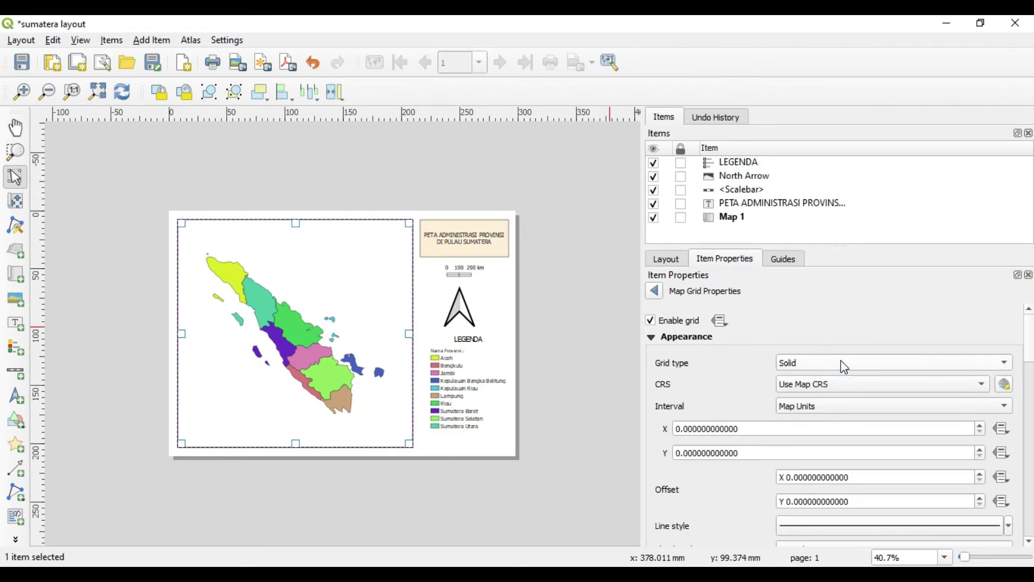
click(982, 386)
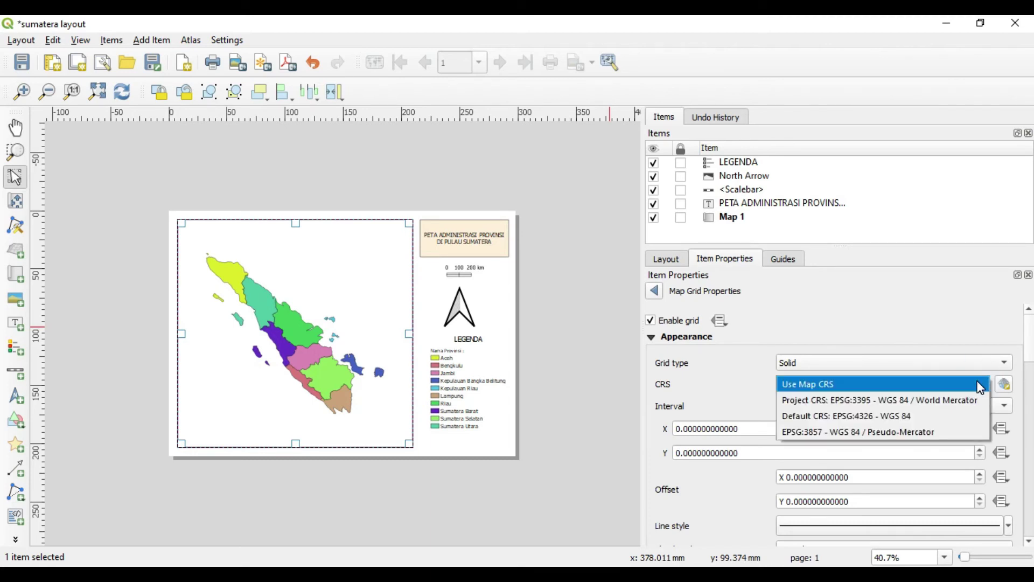
click(907, 415)
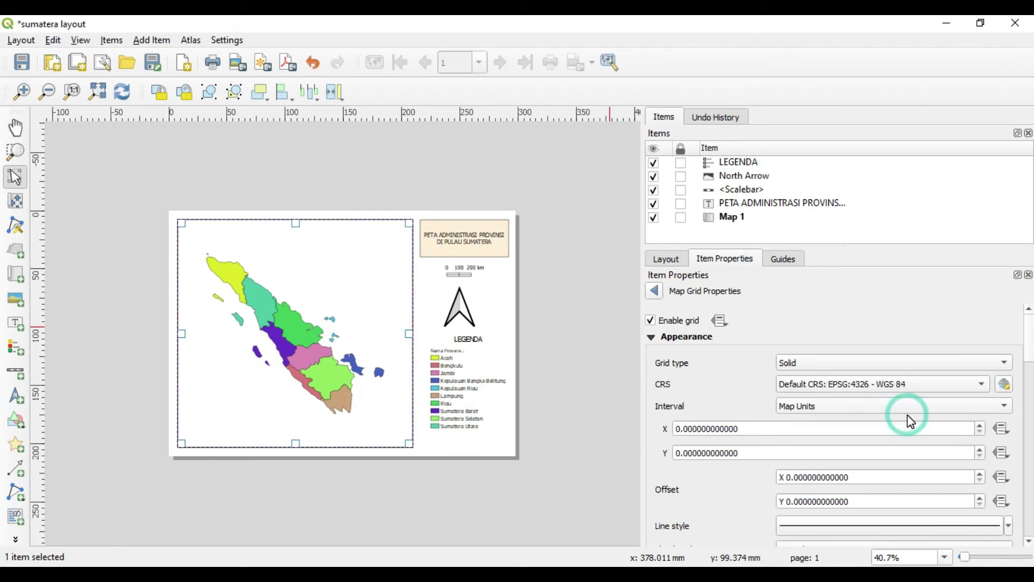
click(834, 407)
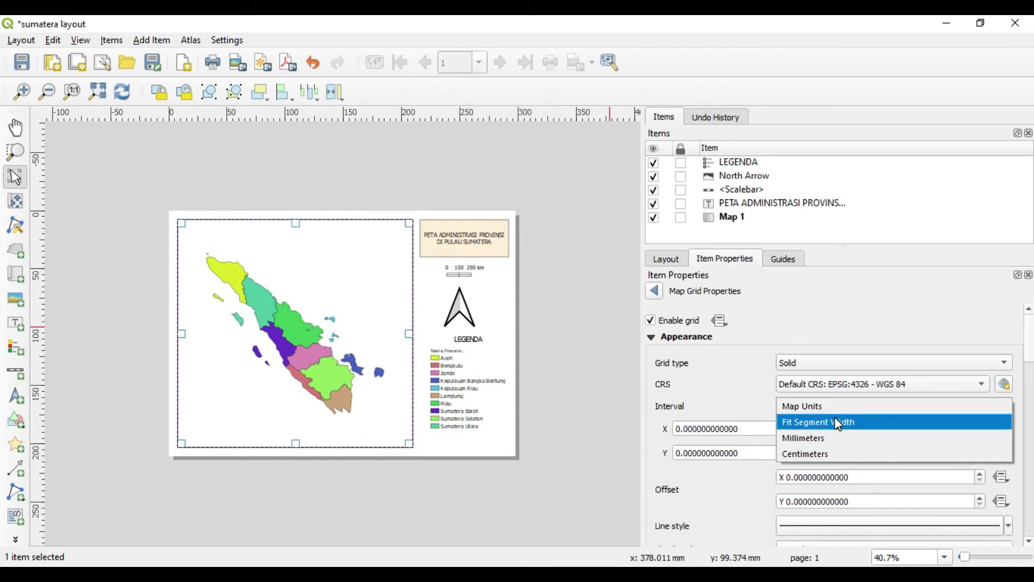
click(839, 422)
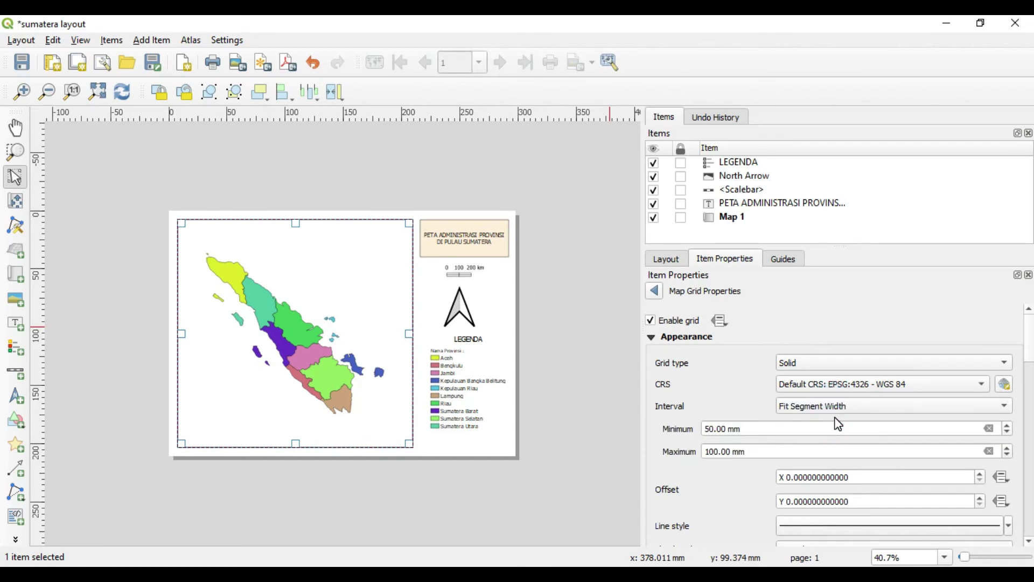
click(842, 407)
click(844, 391)
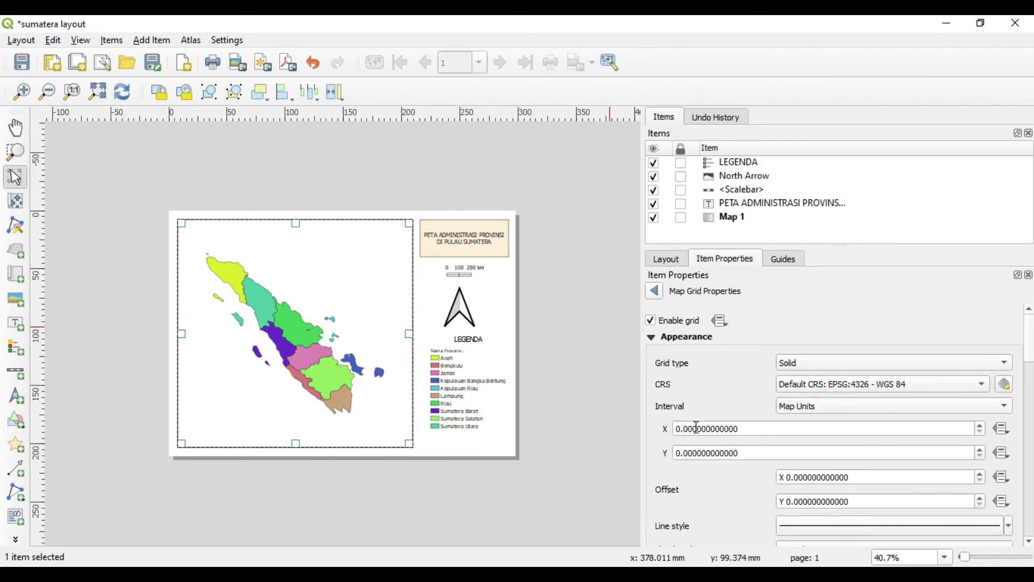
Set the grid's X and Y intervals to 5 map units and deselect the map.
click(680, 428)
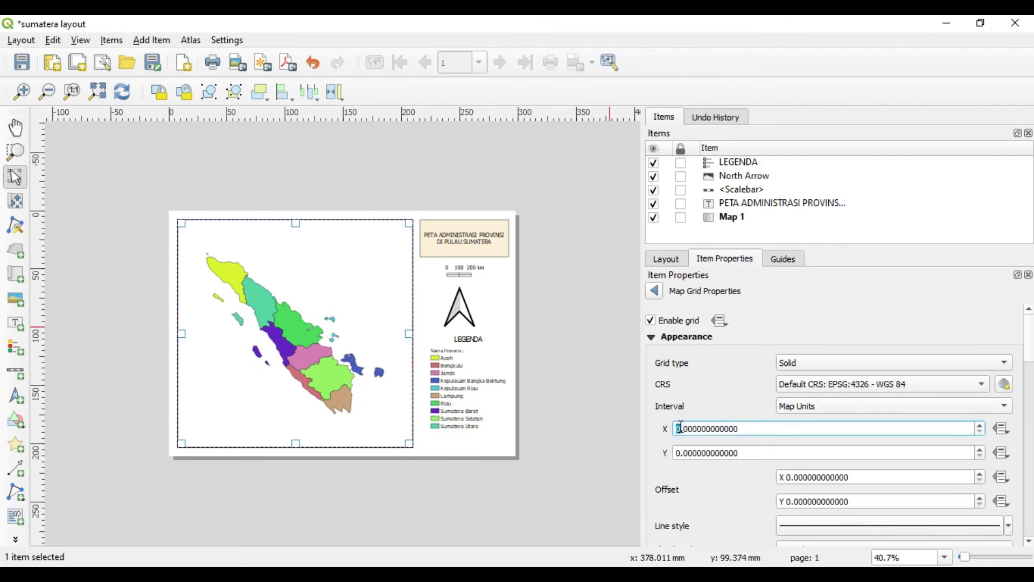
text(5)
click(682, 453)
text(5)
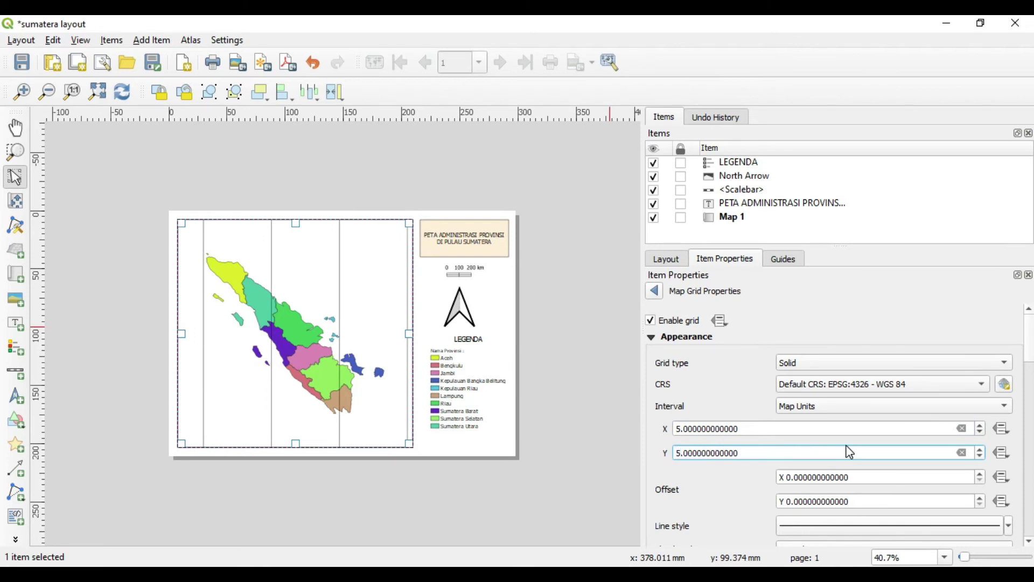
click(739, 482)
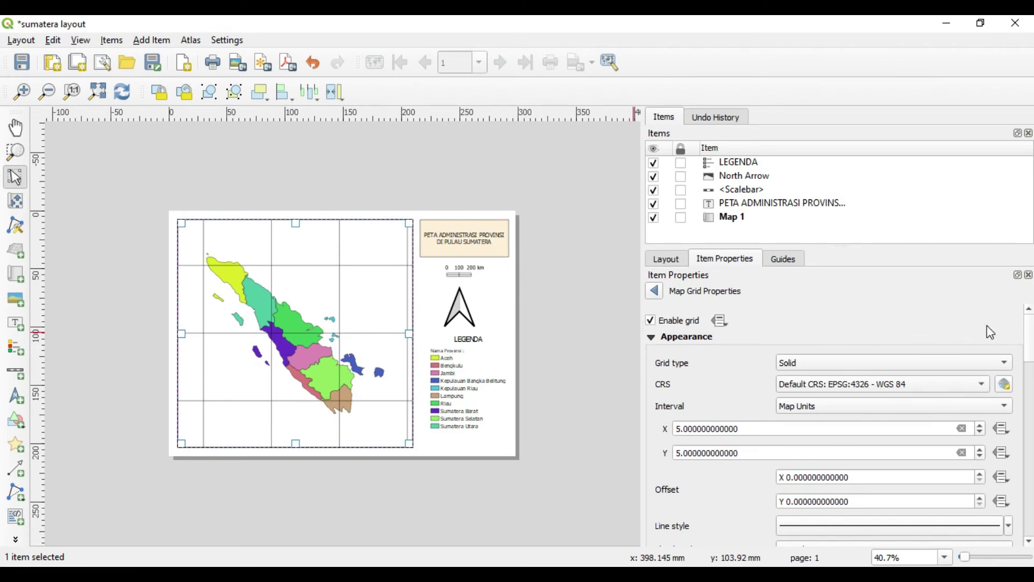
scroll(988, 326, down, 3)
scroll(987, 377, down, 3)
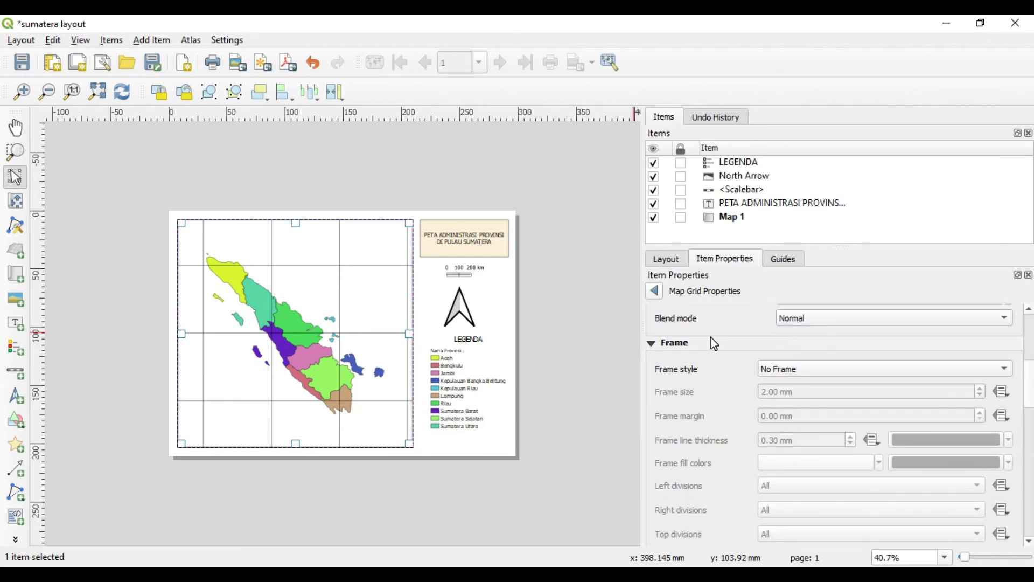
click(490, 309)
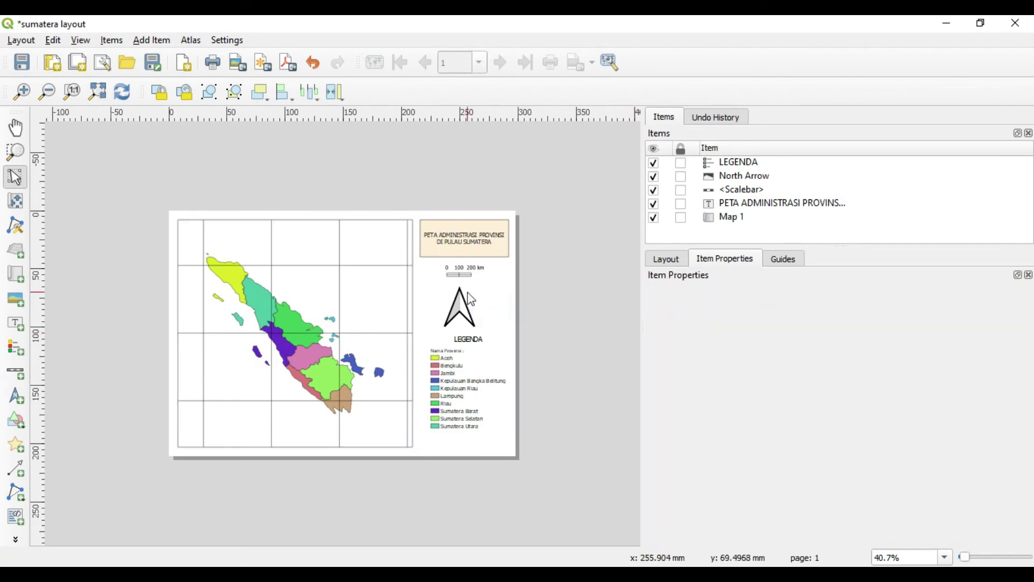
Reopen the properties of the existing grid in the Map 1 item's Grids settings.
click(358, 267)
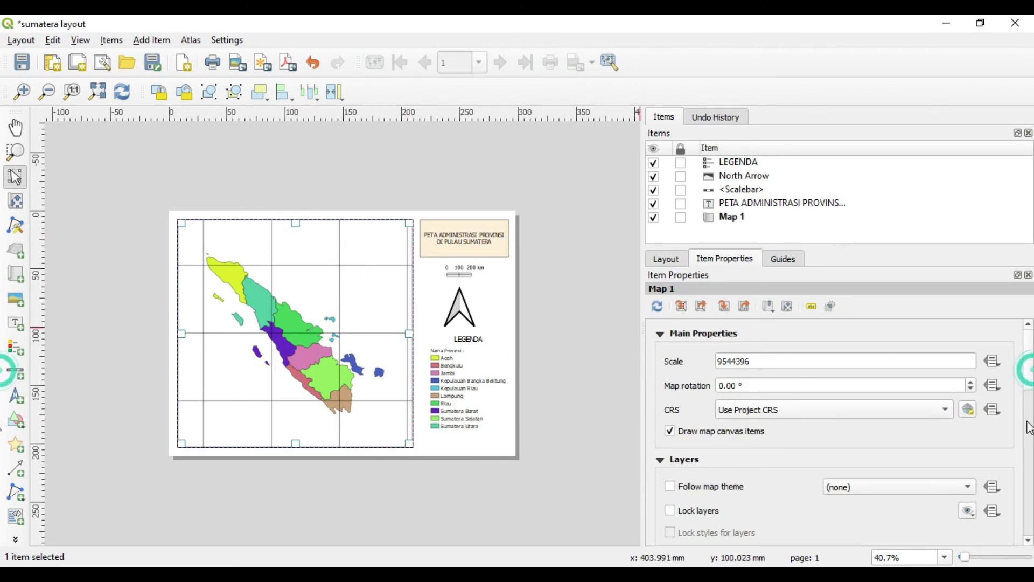
scroll(1027, 377, down, 3)
scroll(985, 457, down, 5)
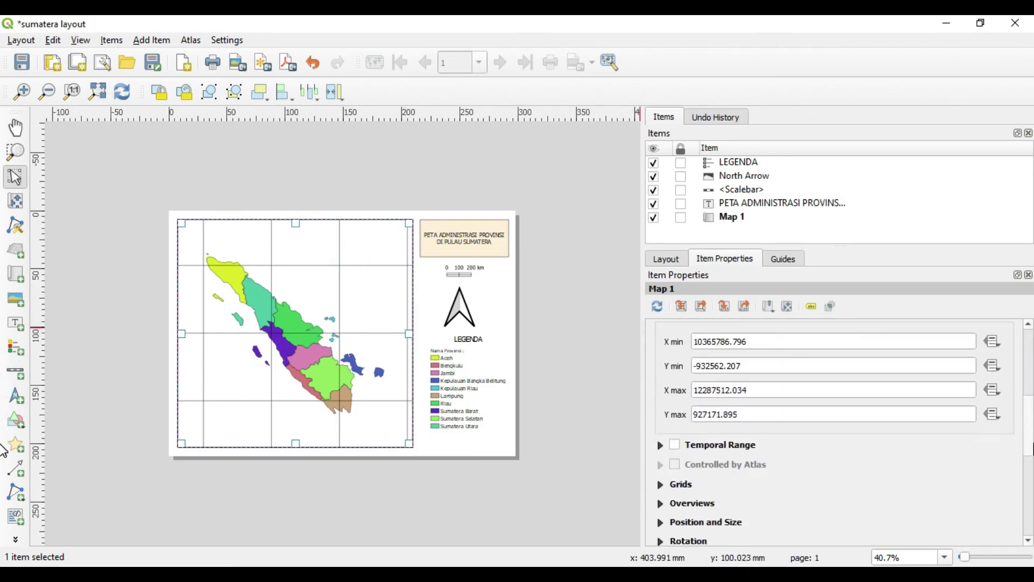
click(659, 408)
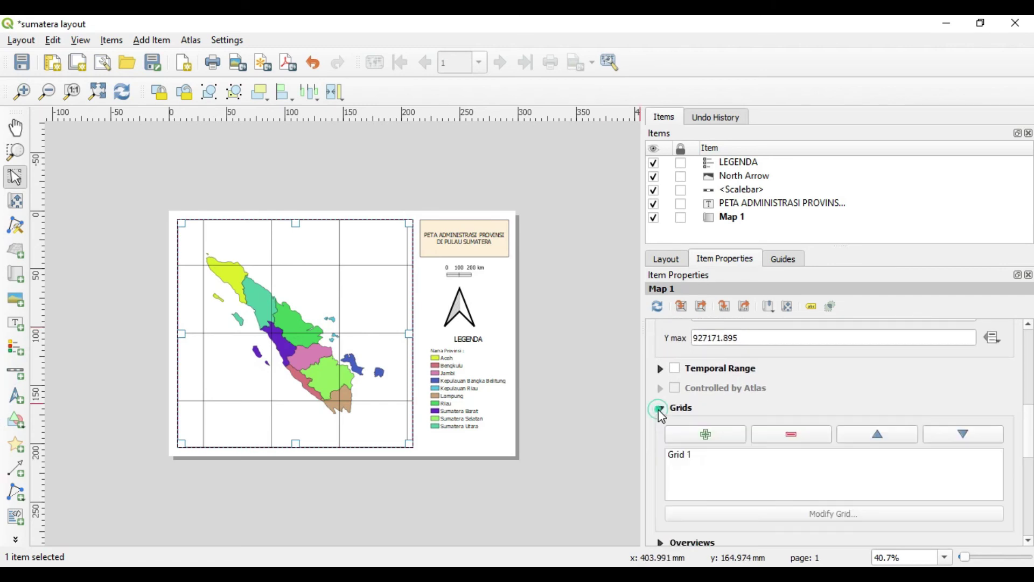
click(695, 454)
click(812, 516)
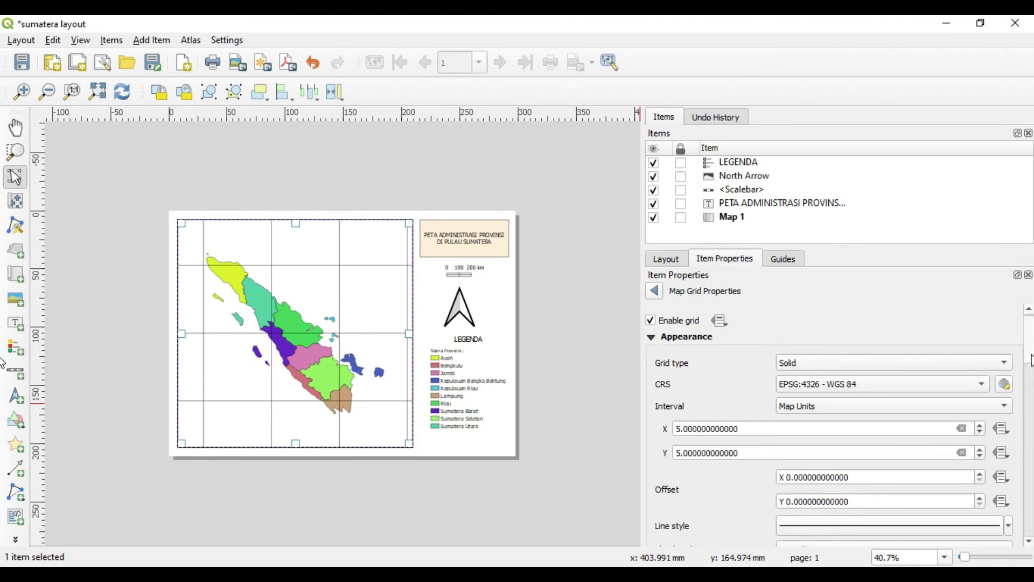
Set the frame style of the Map 1 grid to Zebra, keeping the default frame size and line thickness.
scroll(1030, 404, down, 8)
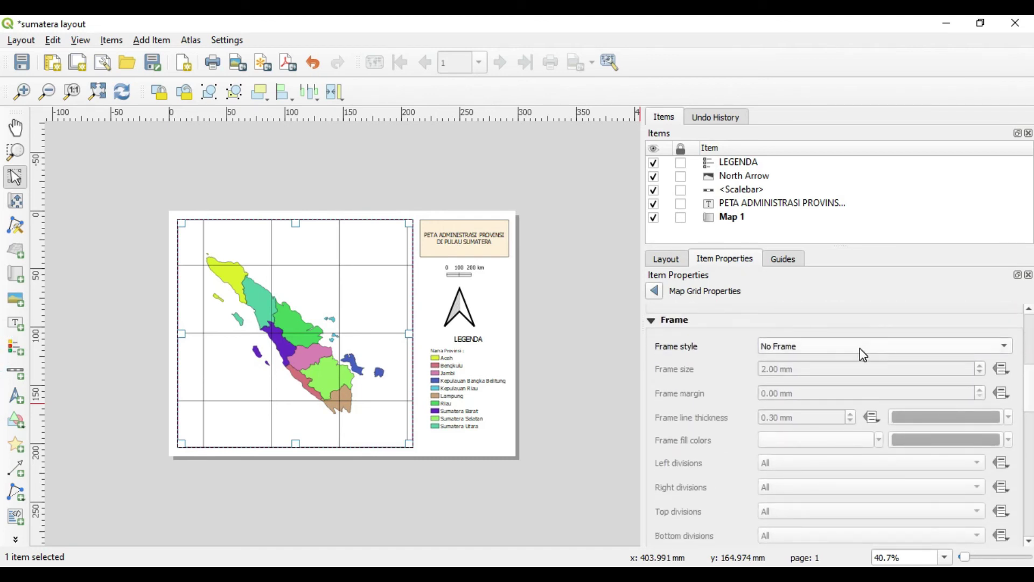
click(860, 348)
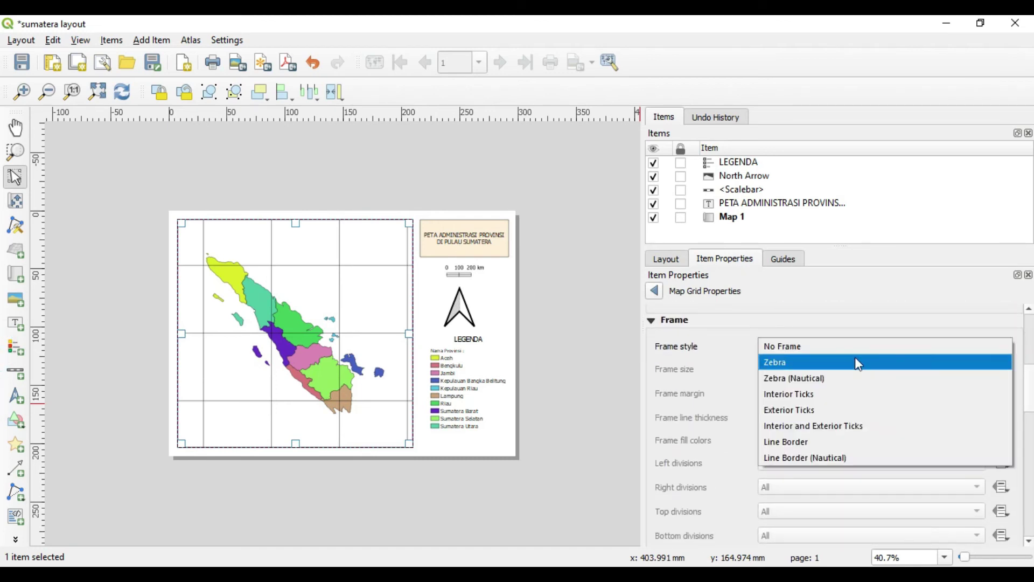
click(856, 361)
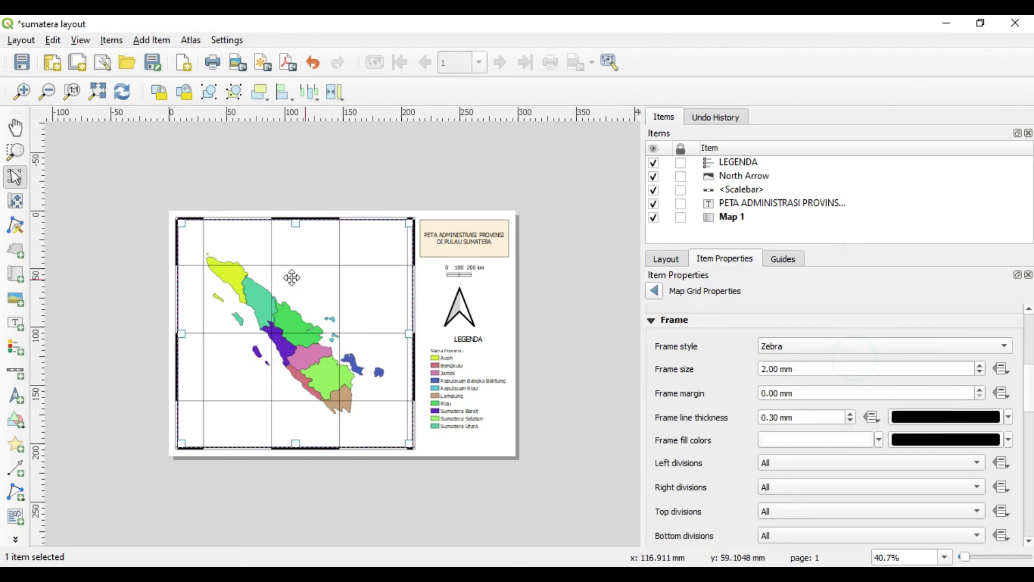
click(818, 345)
click(819, 333)
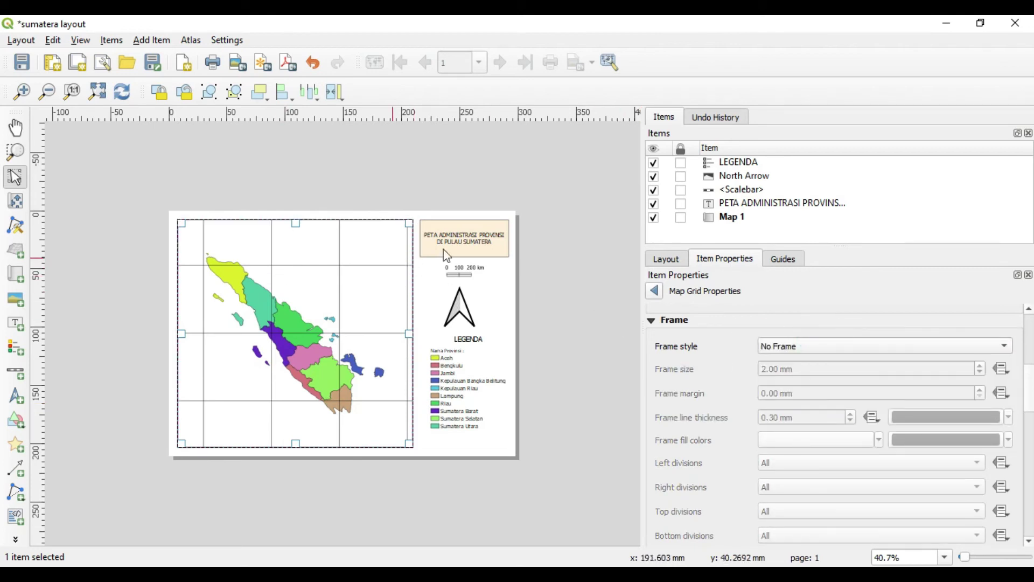
click(807, 348)
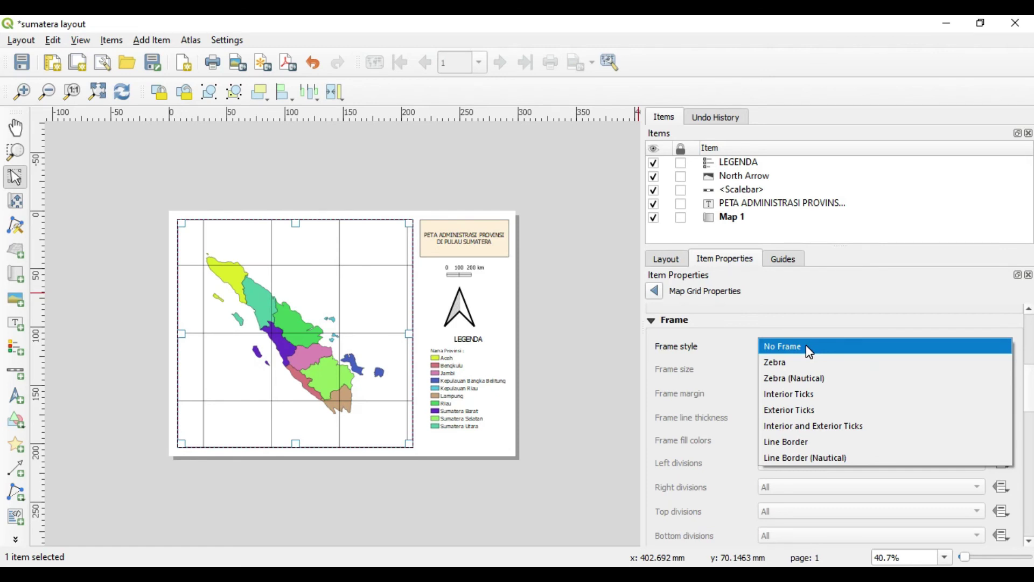
click(813, 361)
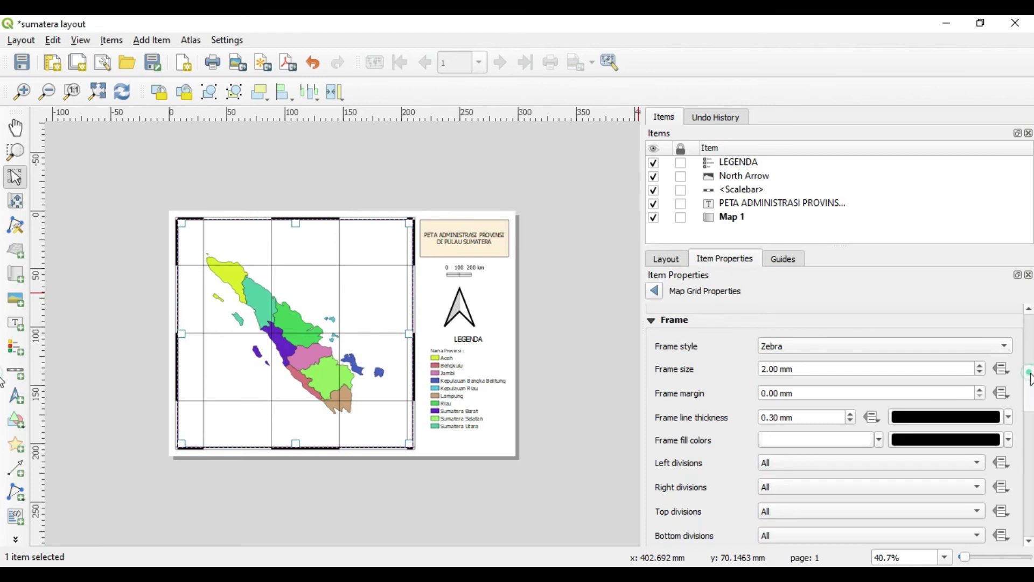
Enable Draw Coordinates for the grid and keep the coordinate format Decimal.
drag(1030, 372, 1033, 458)
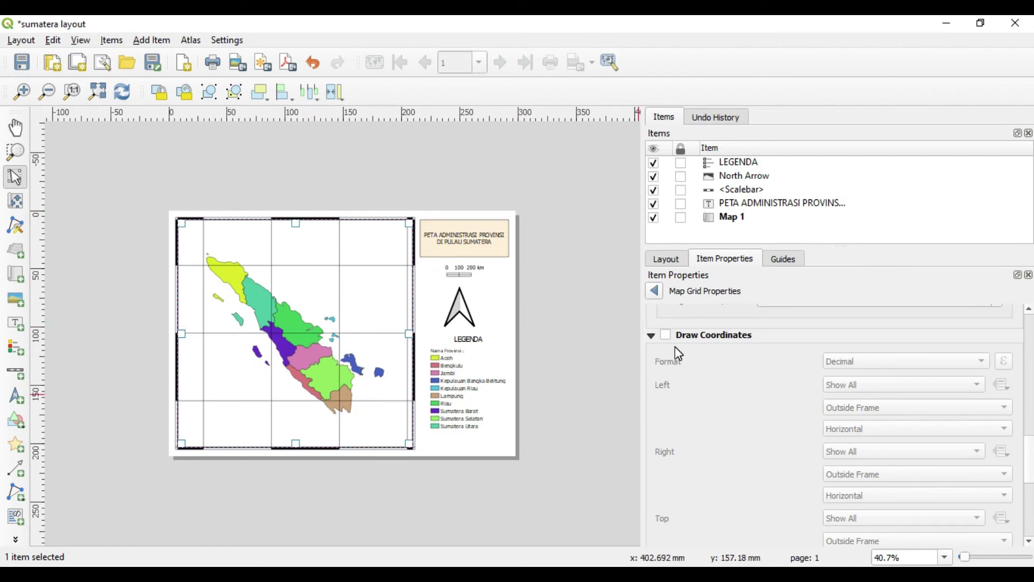
click(667, 336)
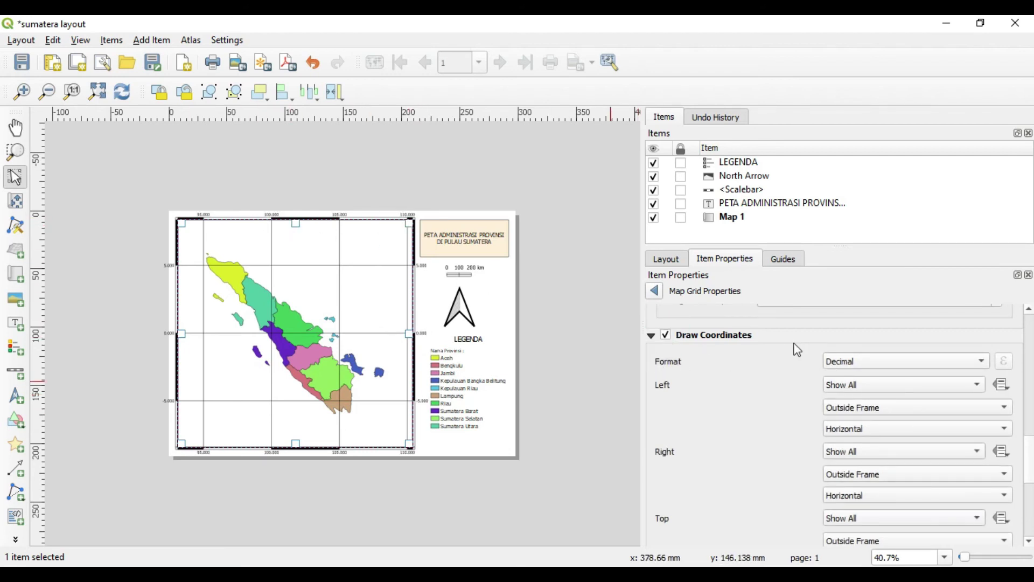
click(981, 362)
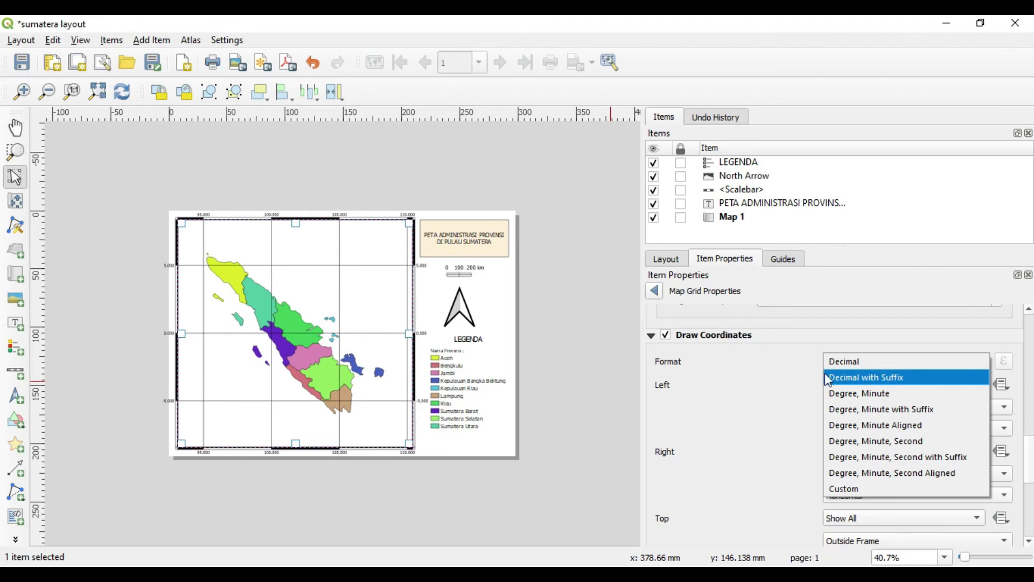
click(851, 361)
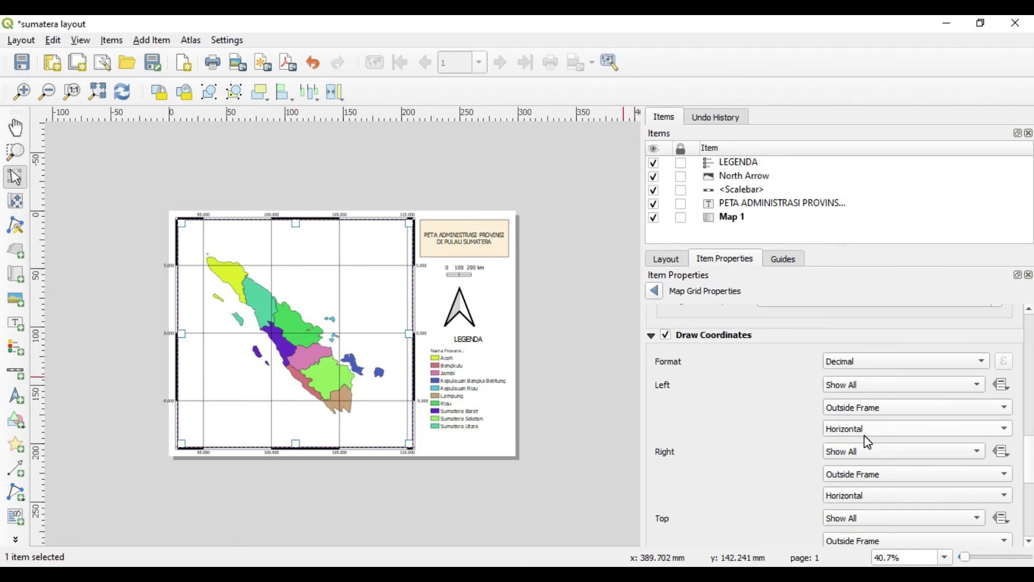
Set the orientation of the grid's left coordinates to Vertical Ascending and of its right coordinates to Vertical Descending.
click(915, 429)
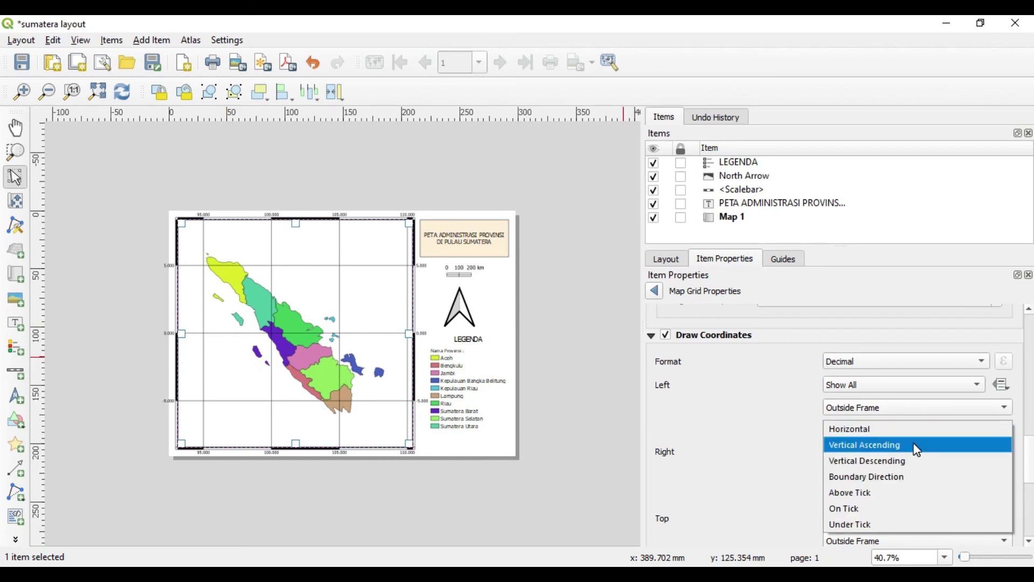
click(917, 445)
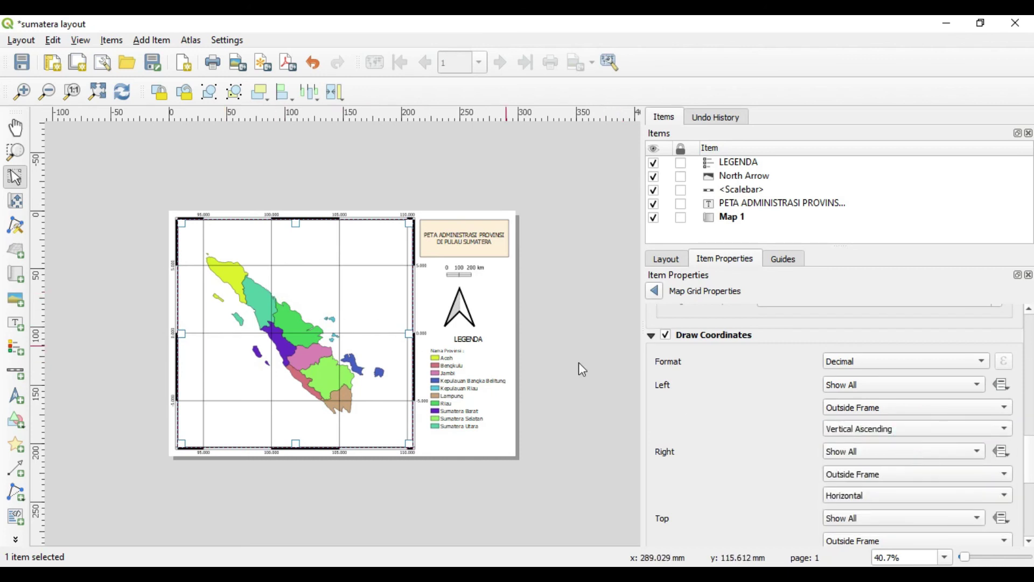
scroll(895, 474, down, 2)
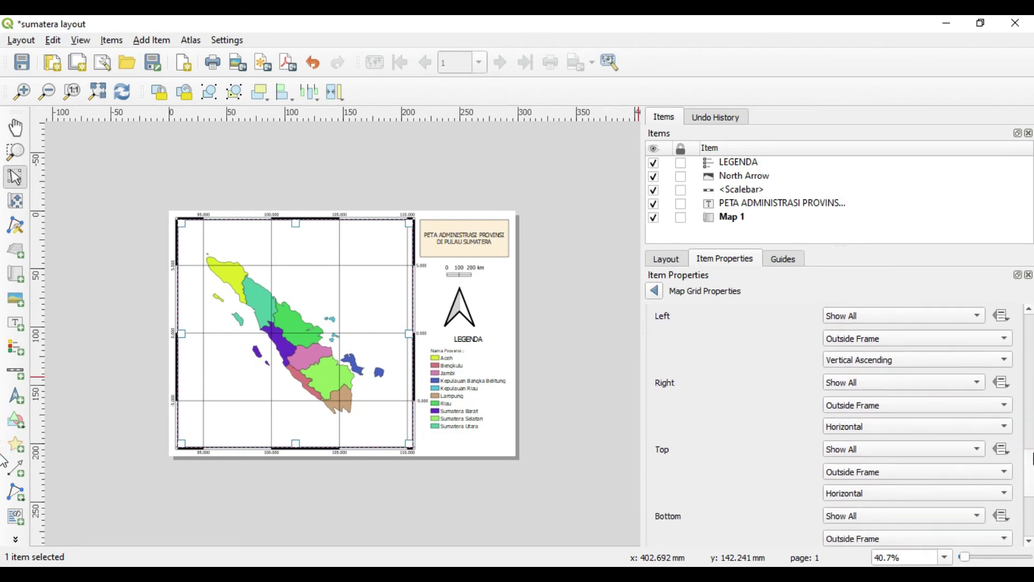
click(877, 429)
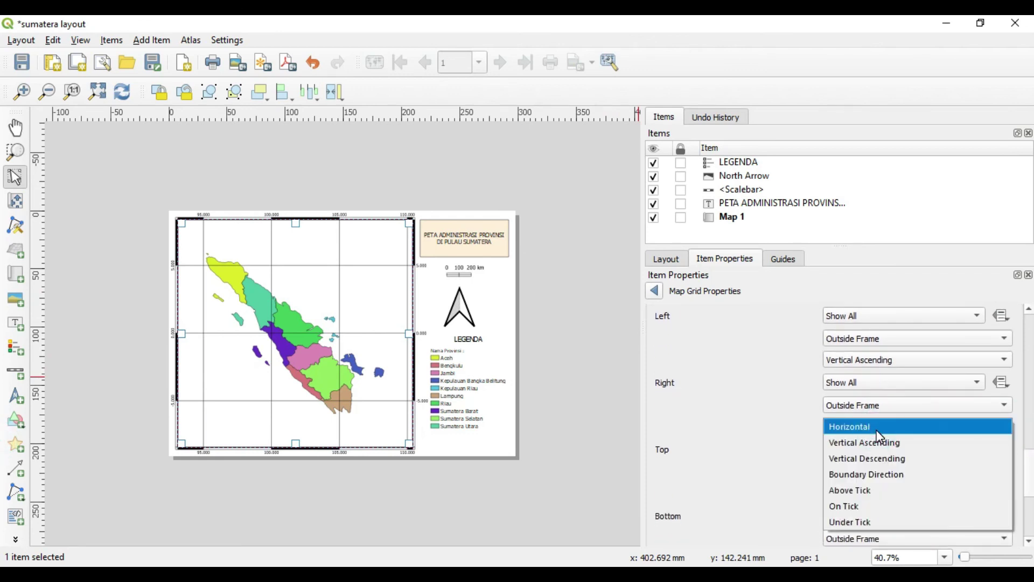
click(877, 458)
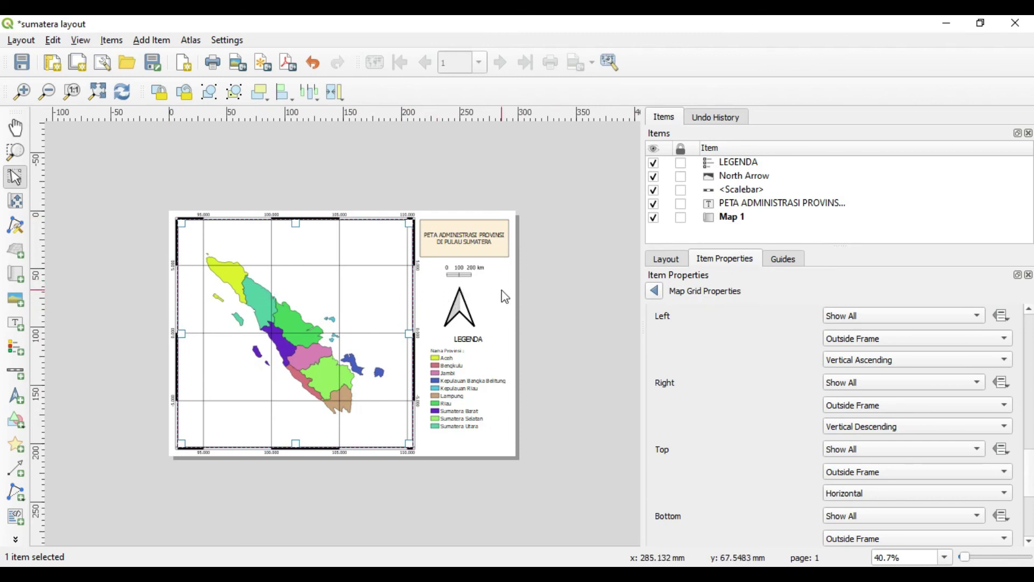
Place the grid's left and right coordinates Inside Frame.
click(903, 340)
click(900, 321)
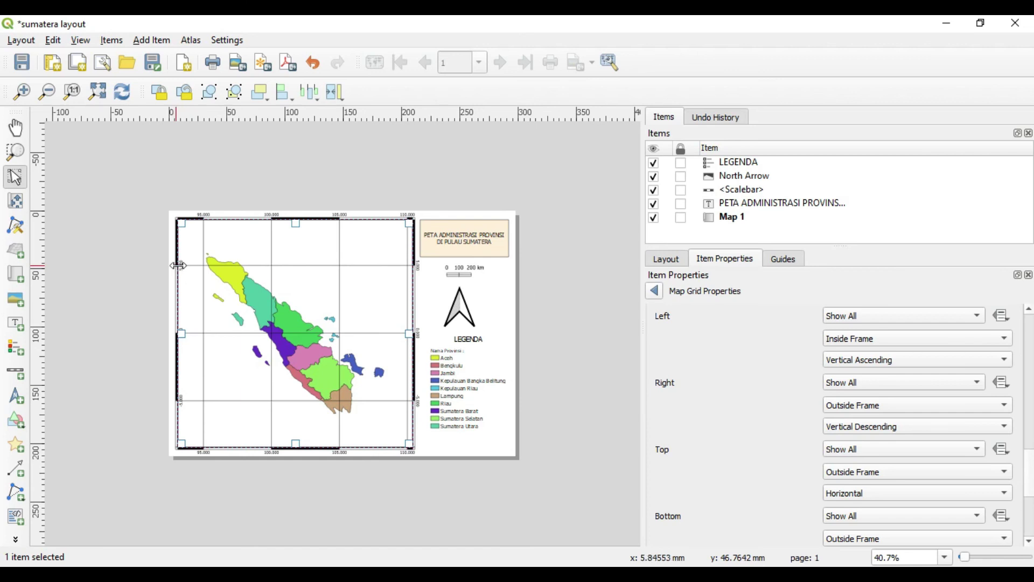
click(1029, 375)
drag(1031, 416, 1033, 465)
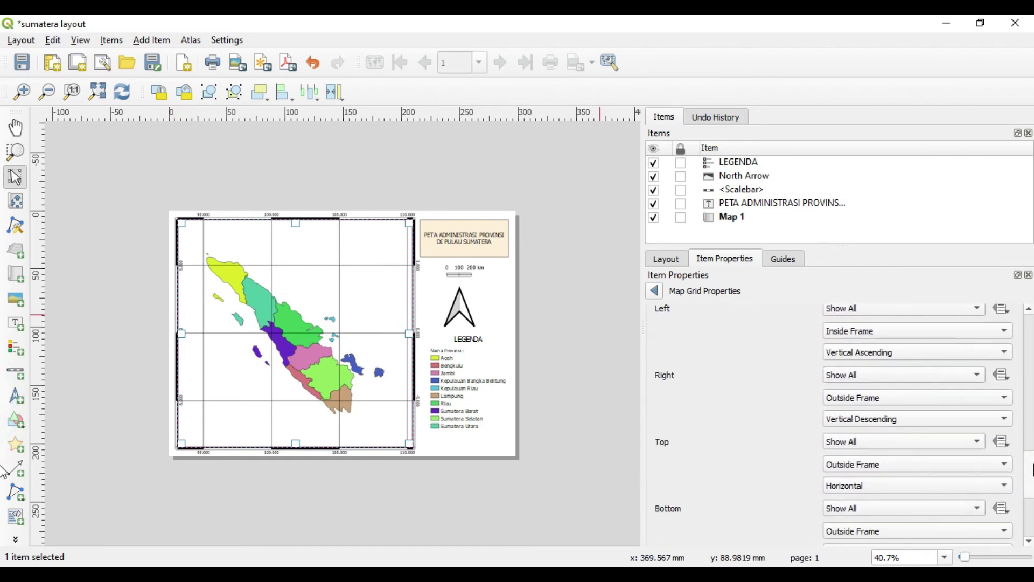
click(900, 398)
click(874, 382)
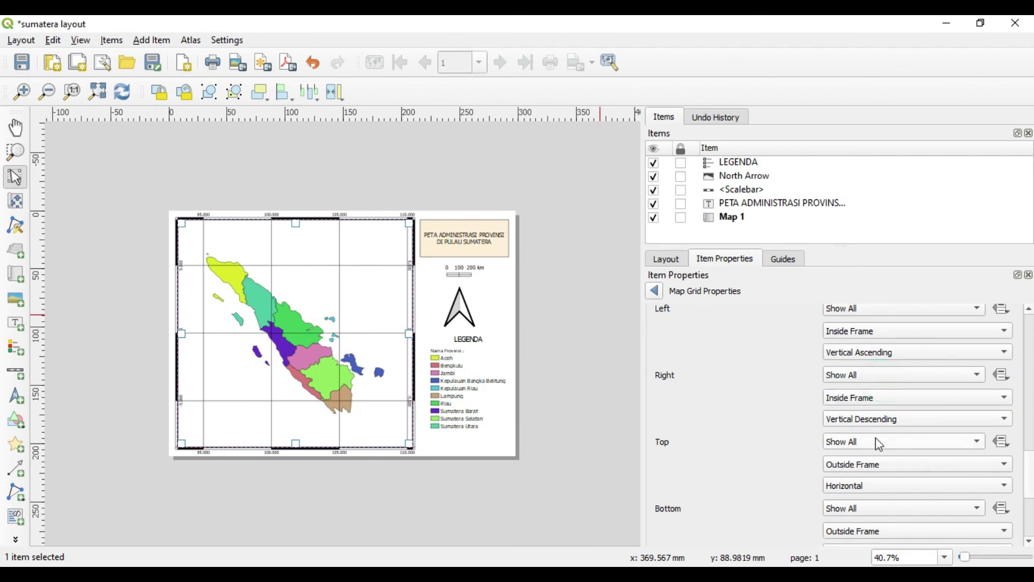
Place the grid's top and bottom coordinates Inside Frame and leave all layout items deselected.
click(879, 464)
click(879, 449)
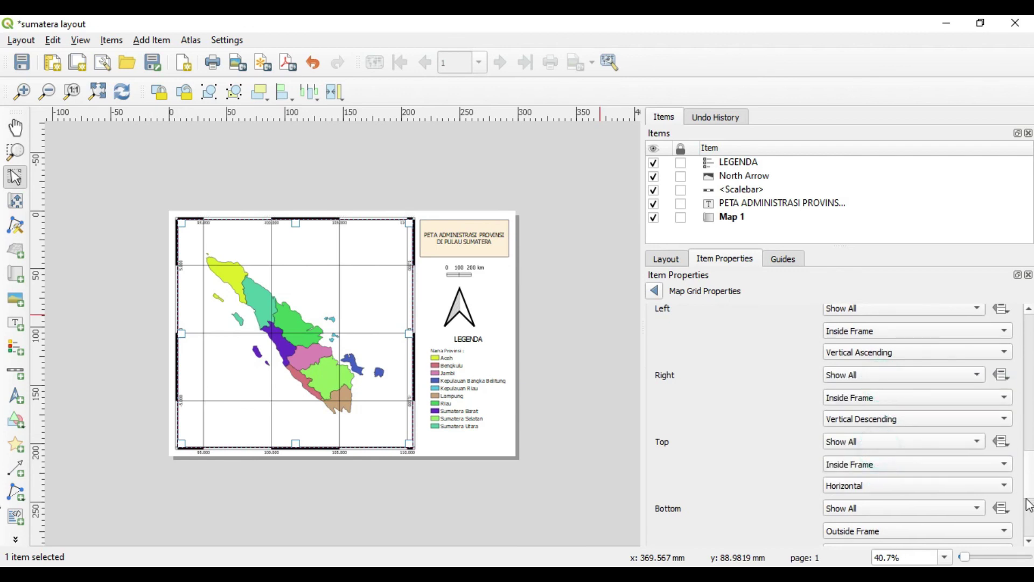
scroll(1030, 505, down, 3)
click(925, 463)
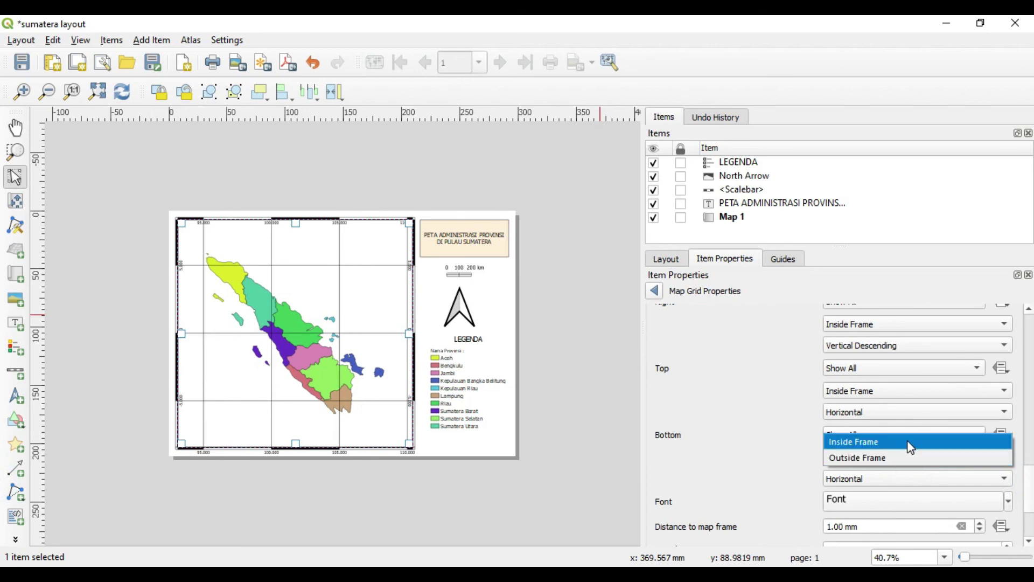
click(909, 442)
click(496, 423)
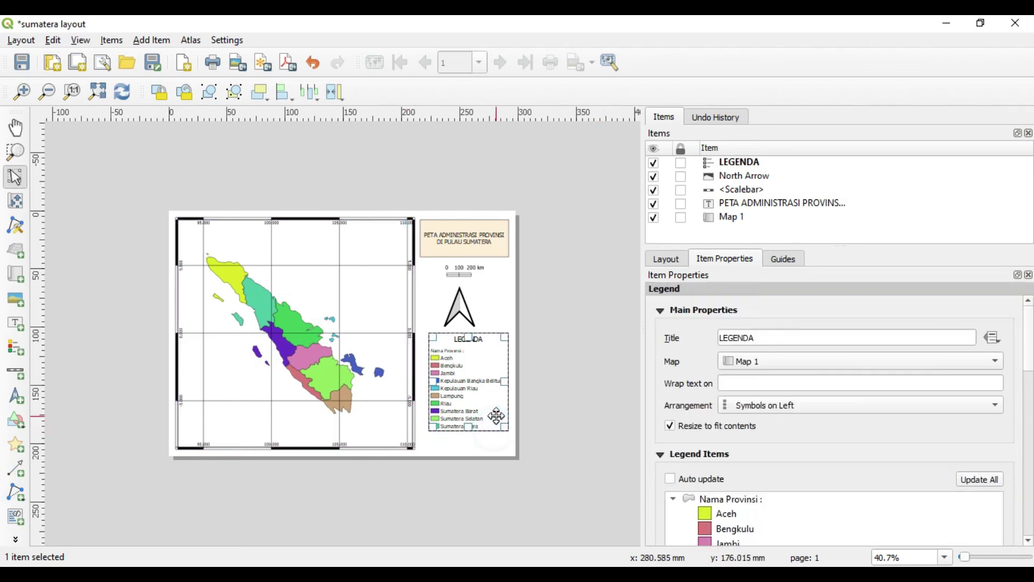
click(501, 298)
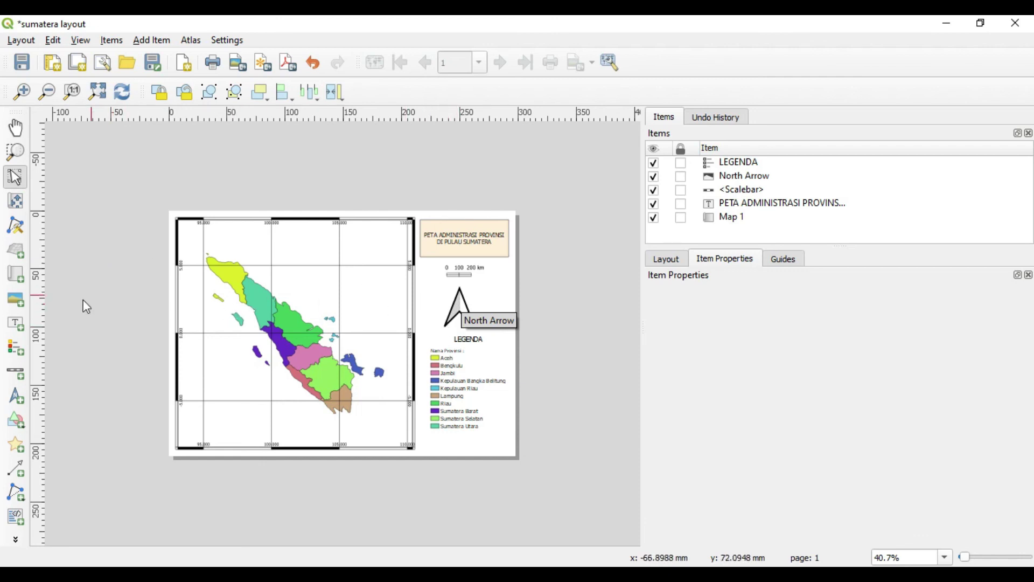
Add a text label below the legend that reads "Sumber :" with "1. OpenStreetMap" on the second line.
click(18, 323)
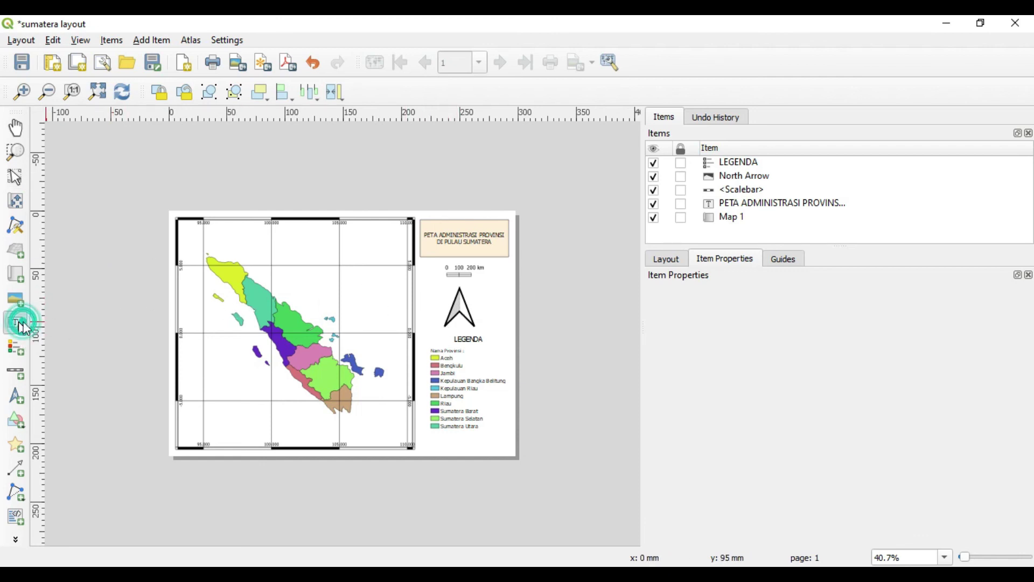
drag(422, 433, 509, 447)
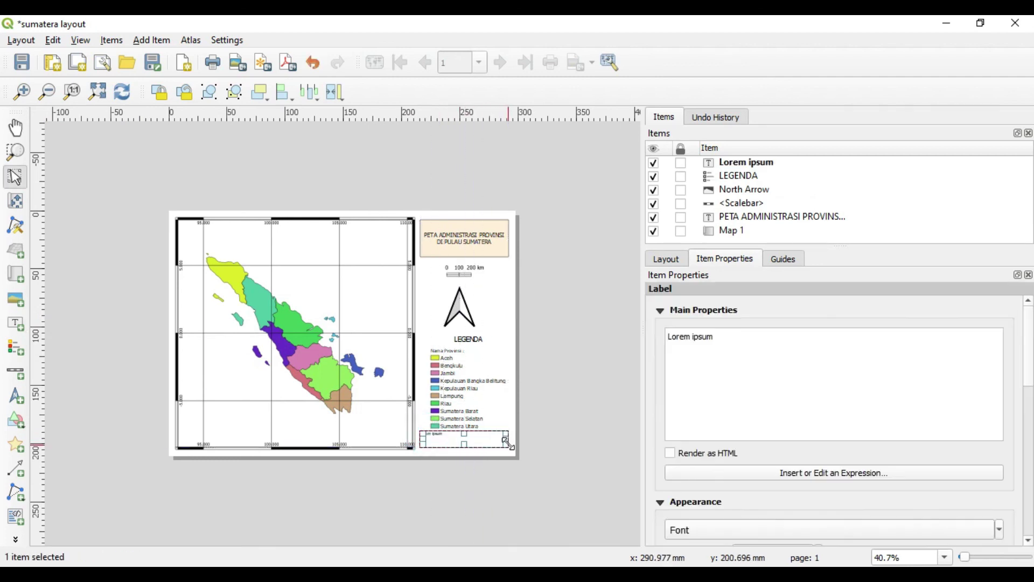
triple_click(741, 340)
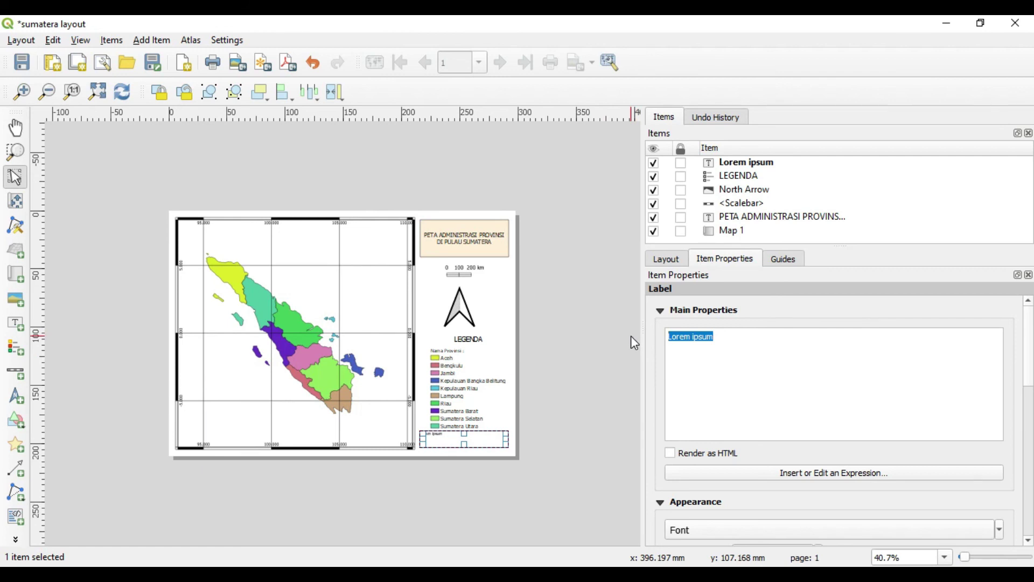
text(Sunber)
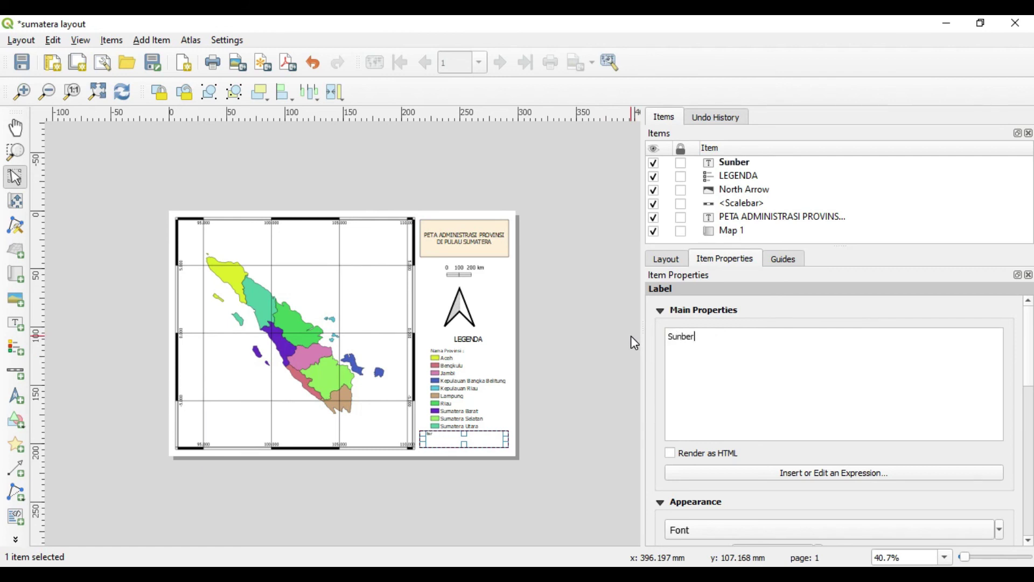
key(BackSpace)
key(BackSpace)
key(BackSpace)
key(BackSpace)
text(mber :)
key(Return)
text(1. Open)
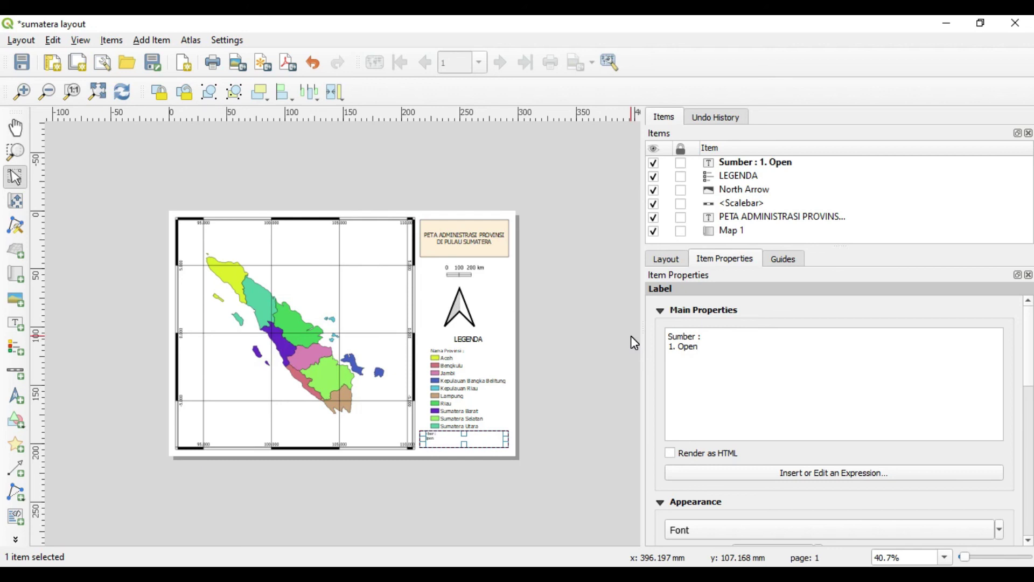
text(StreetMap)
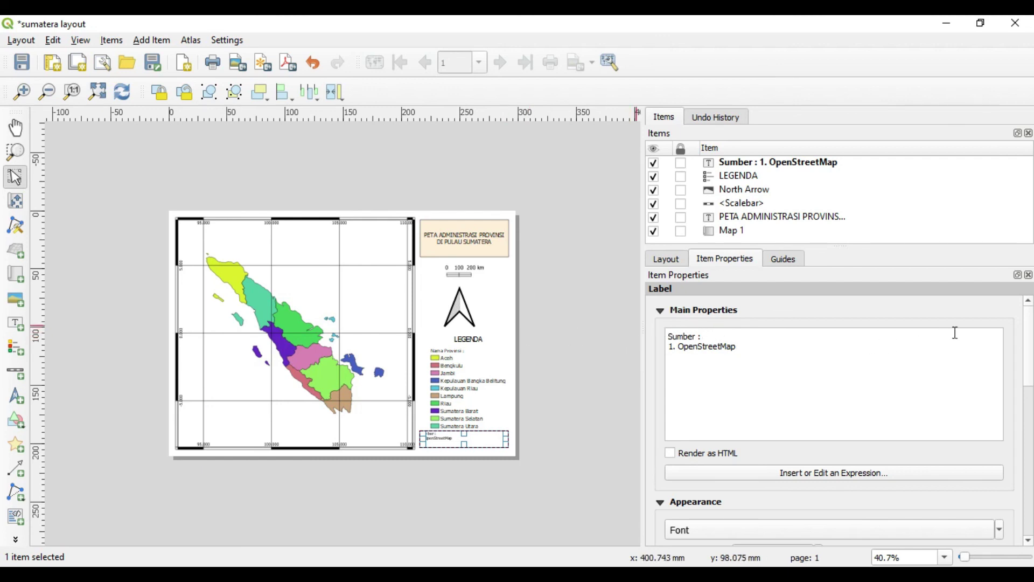
Enable a frame around the source label, keeping the default frame settings.
drag(1031, 351, 1022, 395)
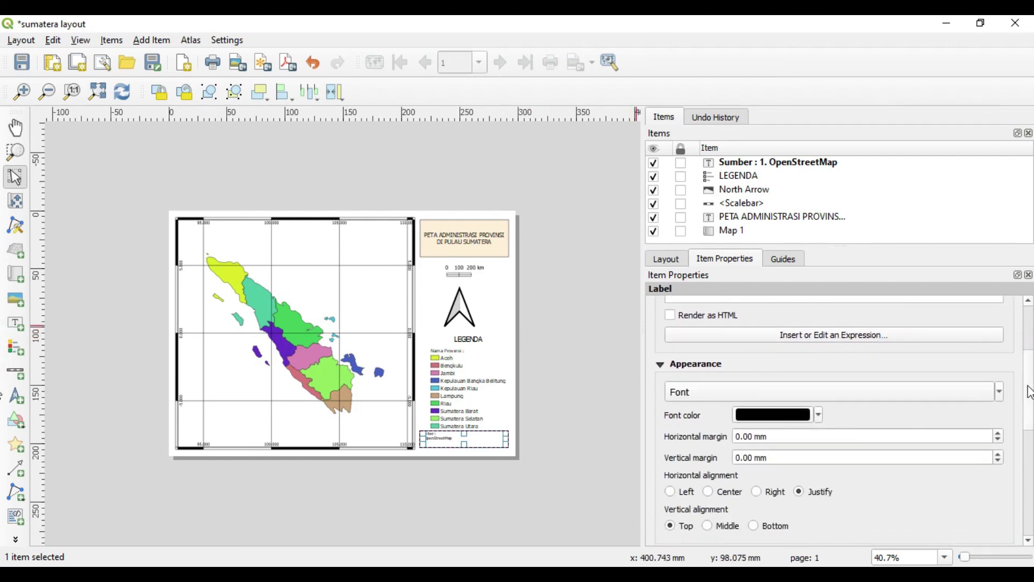
scroll(1030, 392, down, 5)
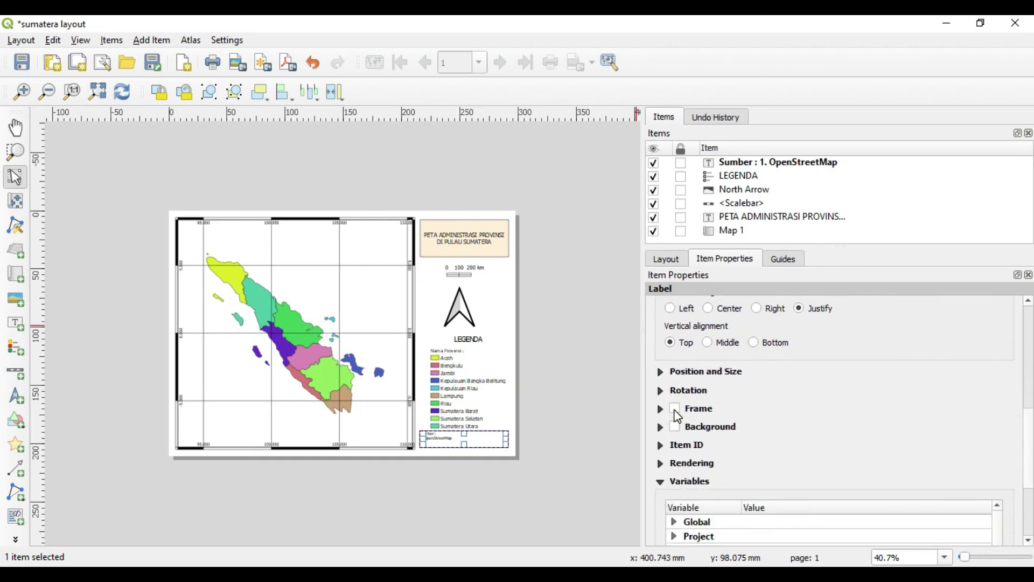
click(675, 411)
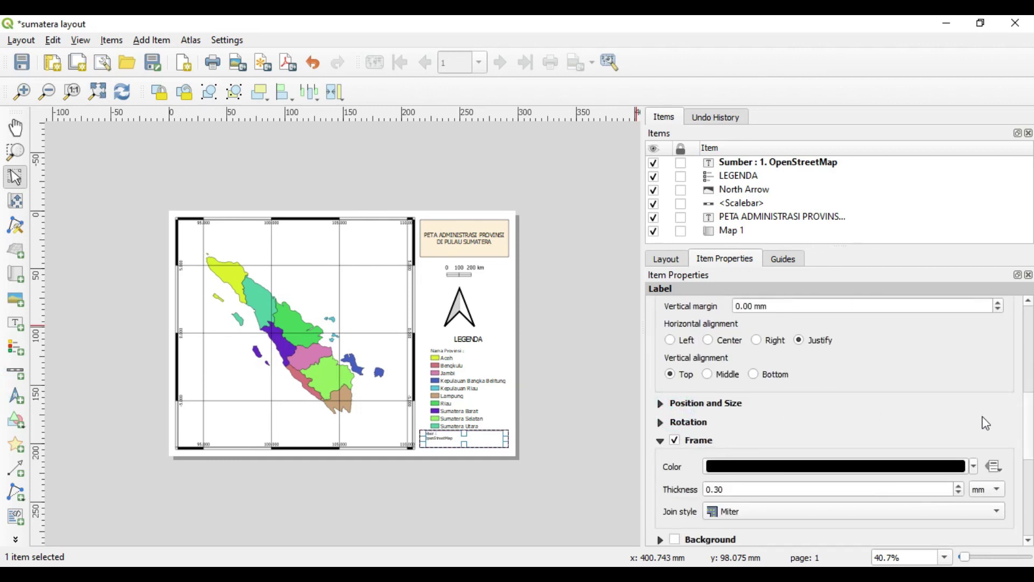
Enable a background for the source label and fill it with the same light cream colour as the title box.
scroll(1029, 416, down, 2)
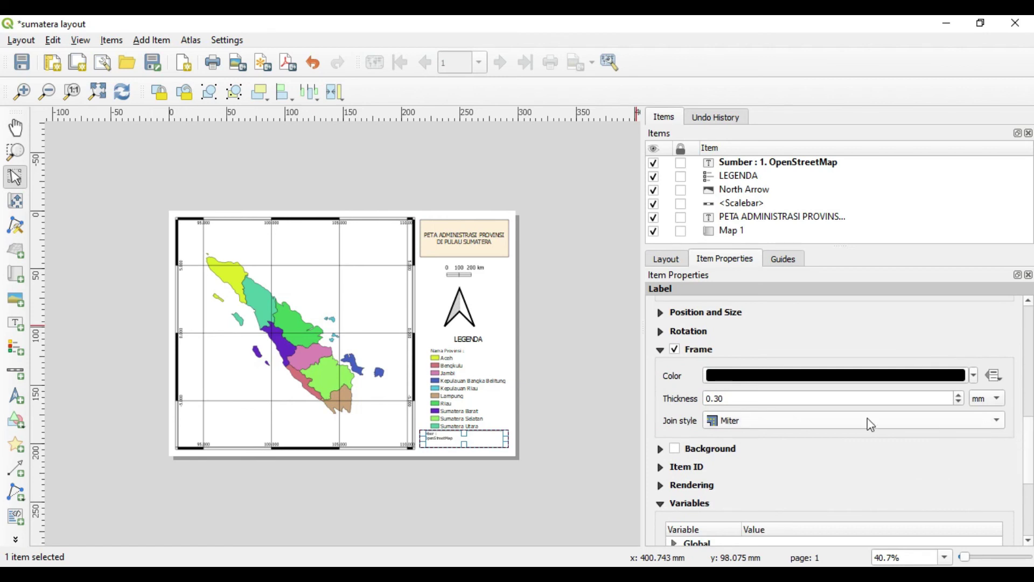
click(675, 449)
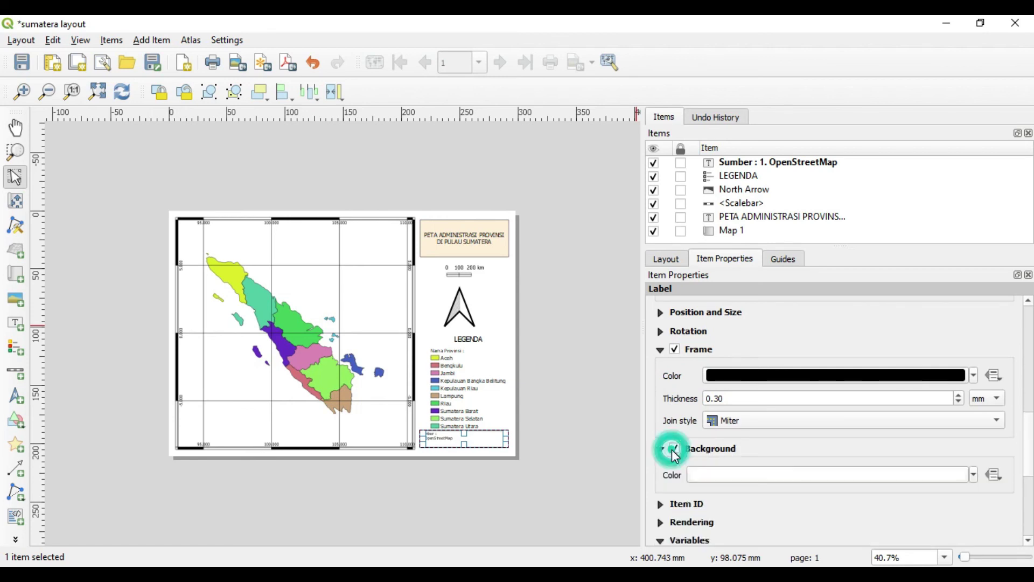
click(974, 476)
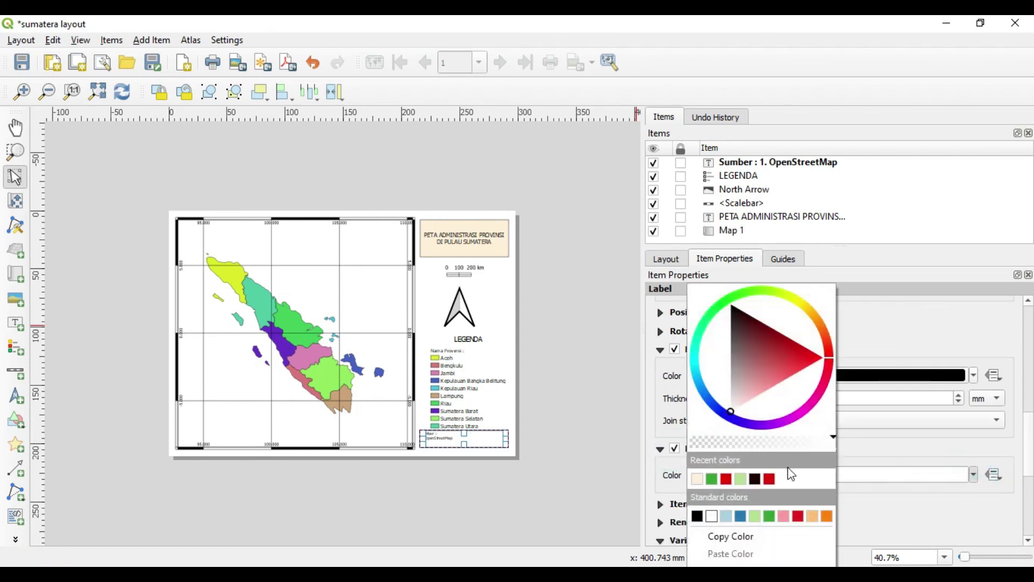
click(696, 477)
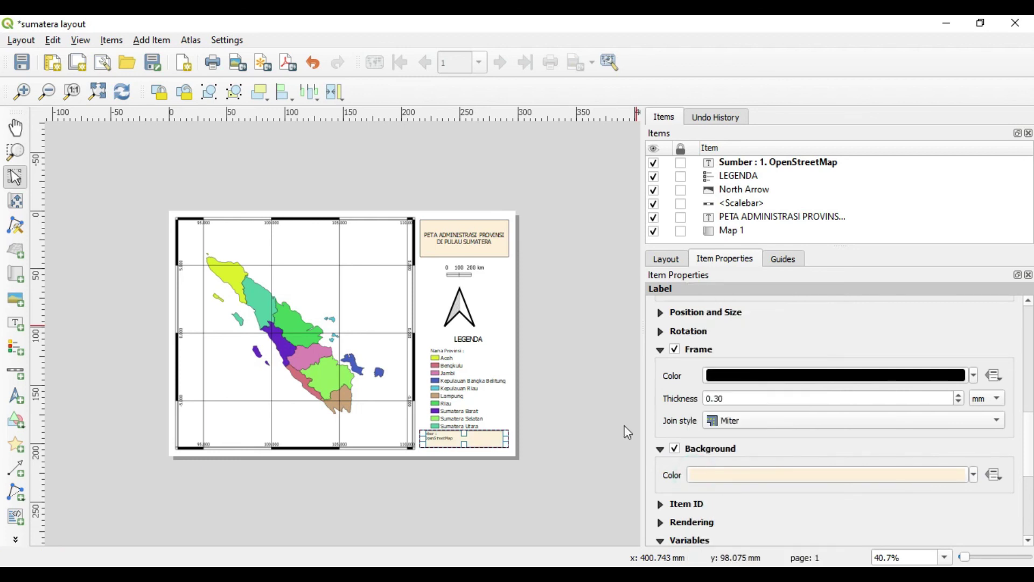
Move the legend slightly up and to the left so it clears the source label and sits centred in its column.
click(499, 333)
click(453, 376)
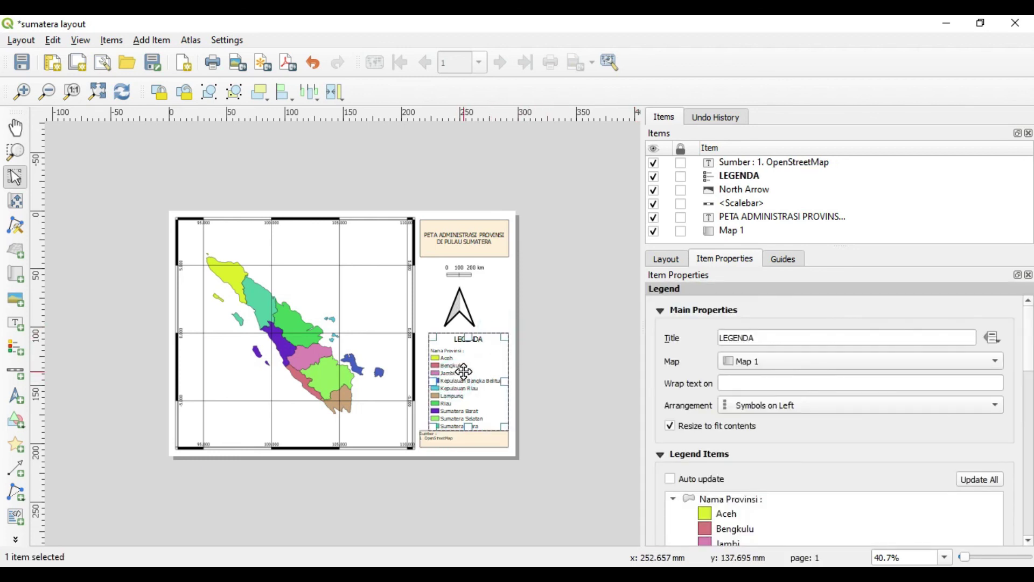
drag(464, 368, 466, 361)
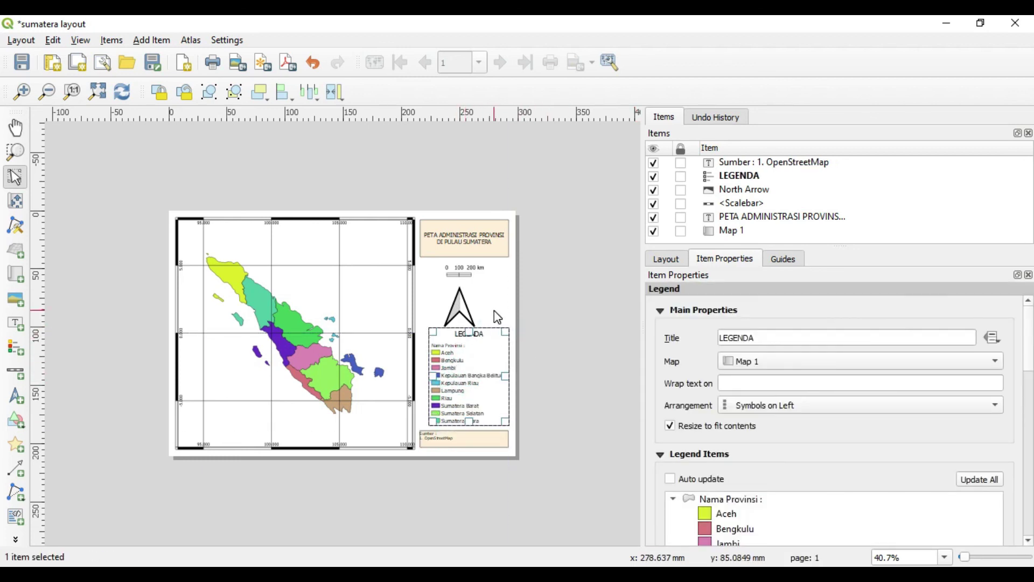
click(492, 312)
click(461, 307)
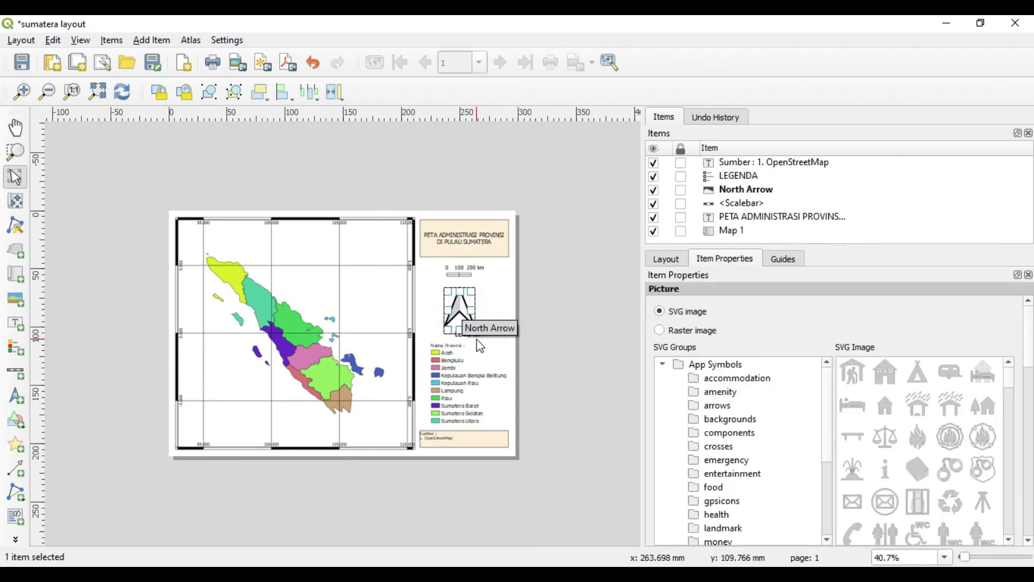
click(465, 348)
drag(471, 354, 467, 354)
Move the north arrow slightly up, away from the legend title, and leave all layout items deselected.
click(496, 307)
click(458, 306)
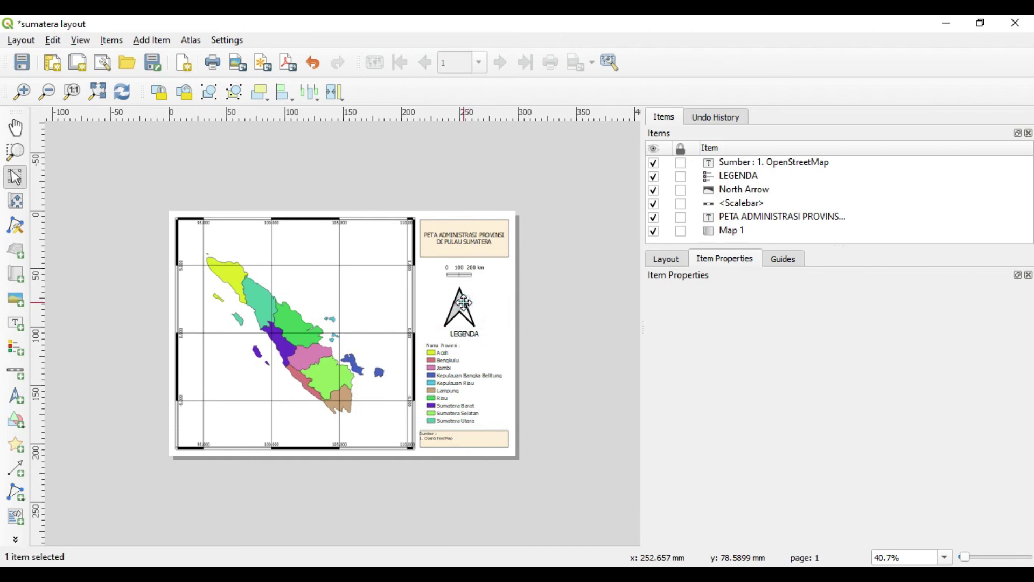
drag(458, 306, 458, 300)
click(494, 306)
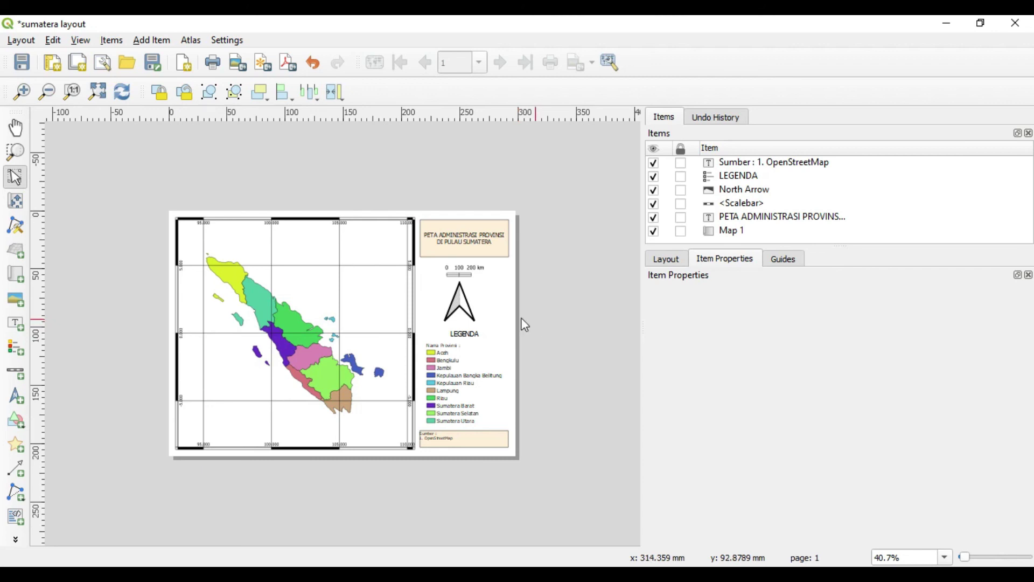
Export the layout as a JPEG image named "sumatera layout" to the KAMPUS (G:) drive, keeping the default image export options.
click(18, 41)
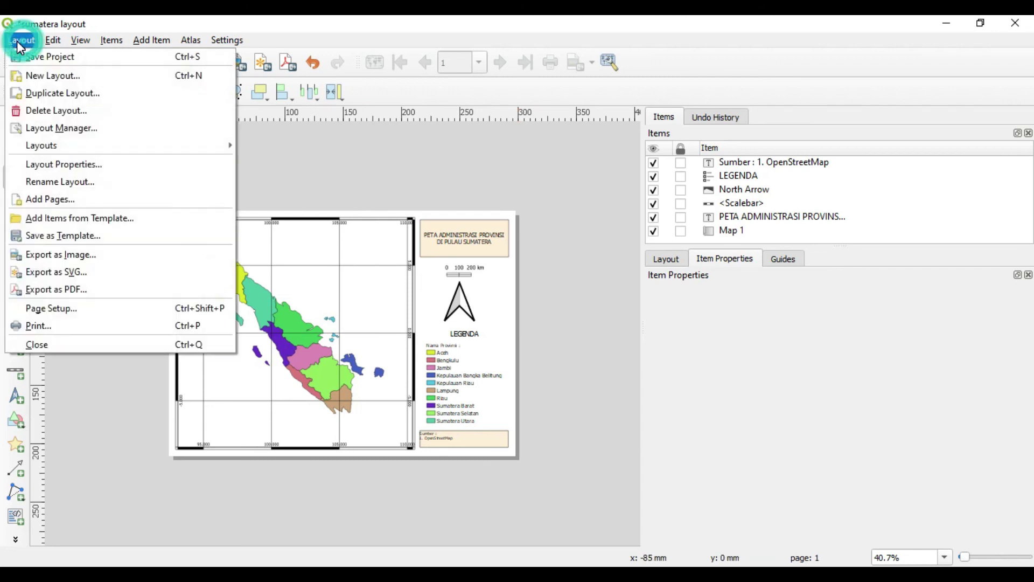
click(93, 263)
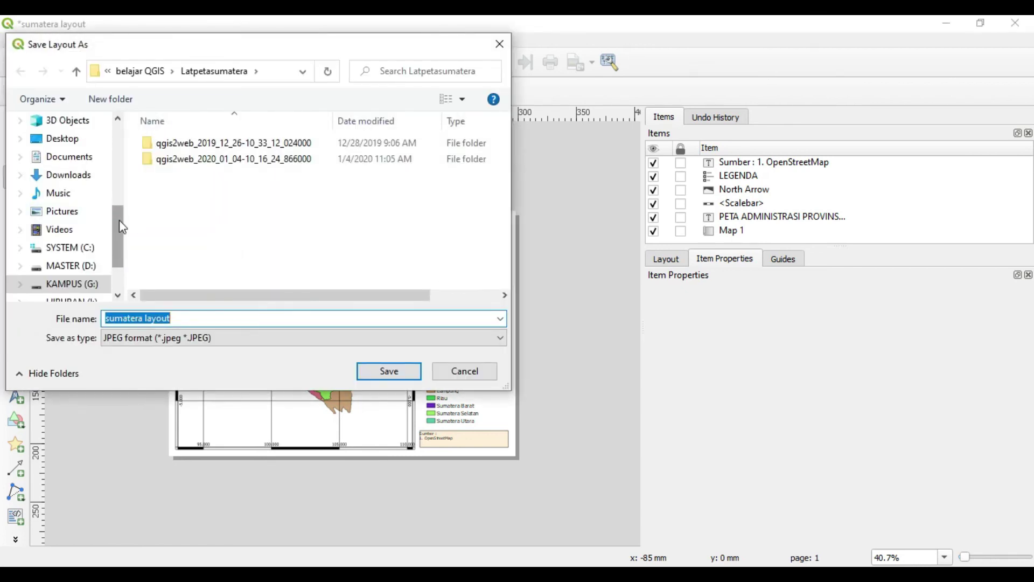
drag(119, 219, 121, 247)
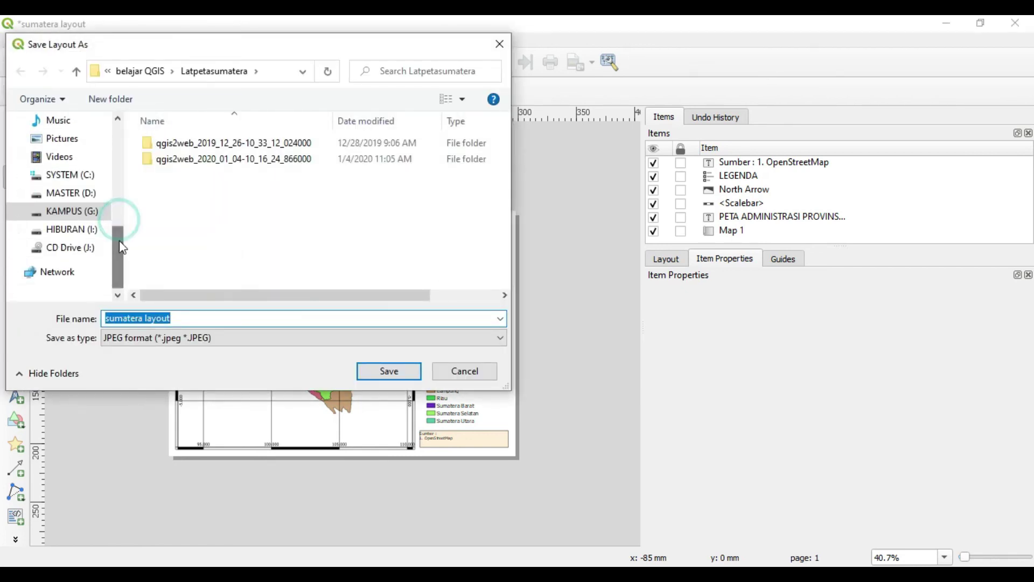
click(88, 215)
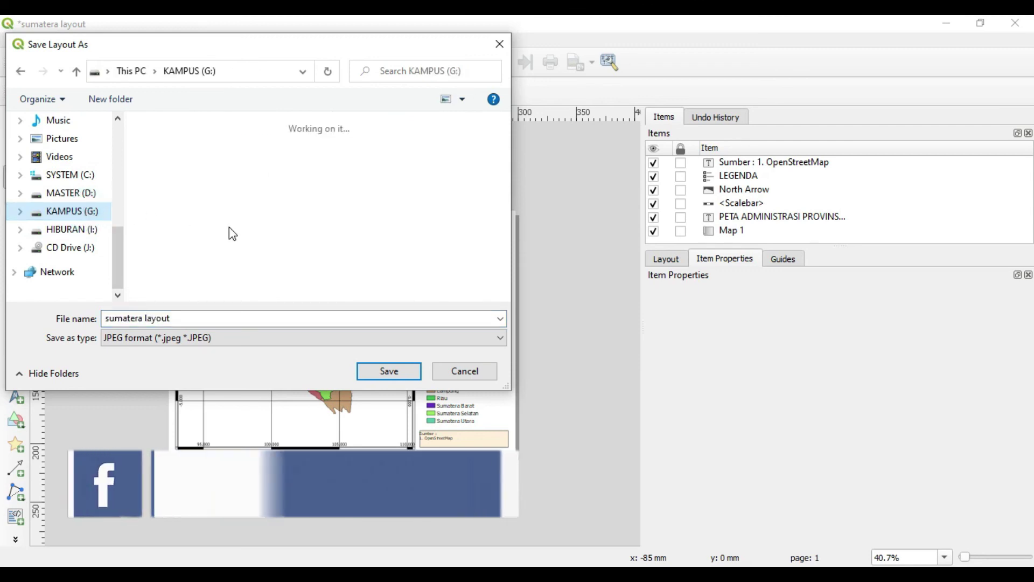
click(180, 339)
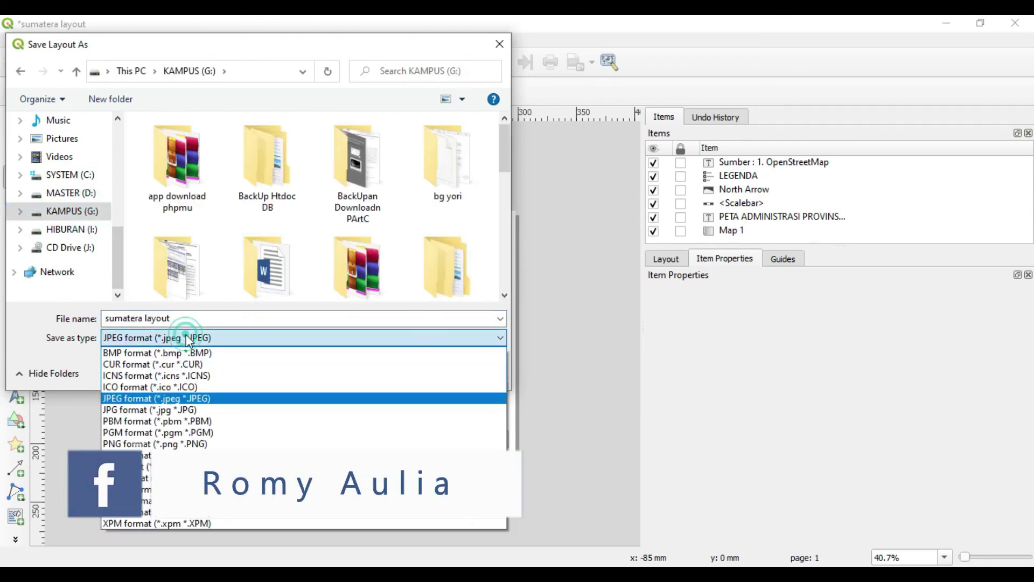
click(135, 398)
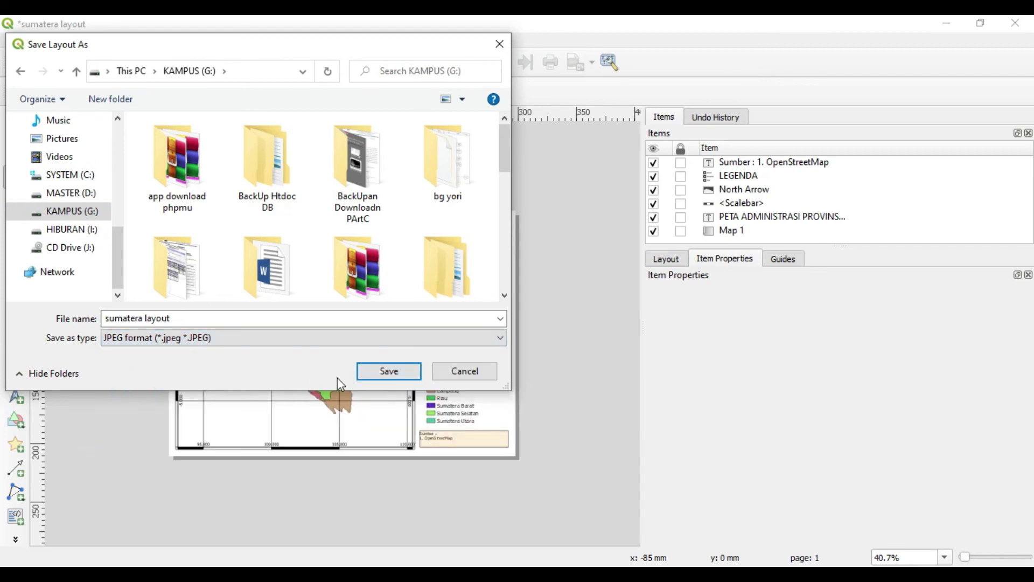
click(388, 371)
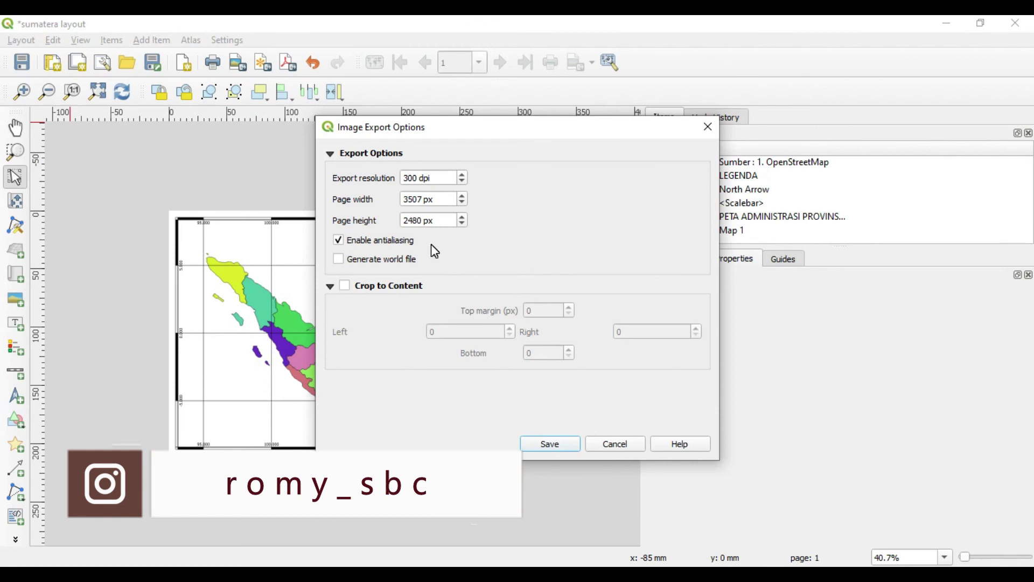
click(548, 445)
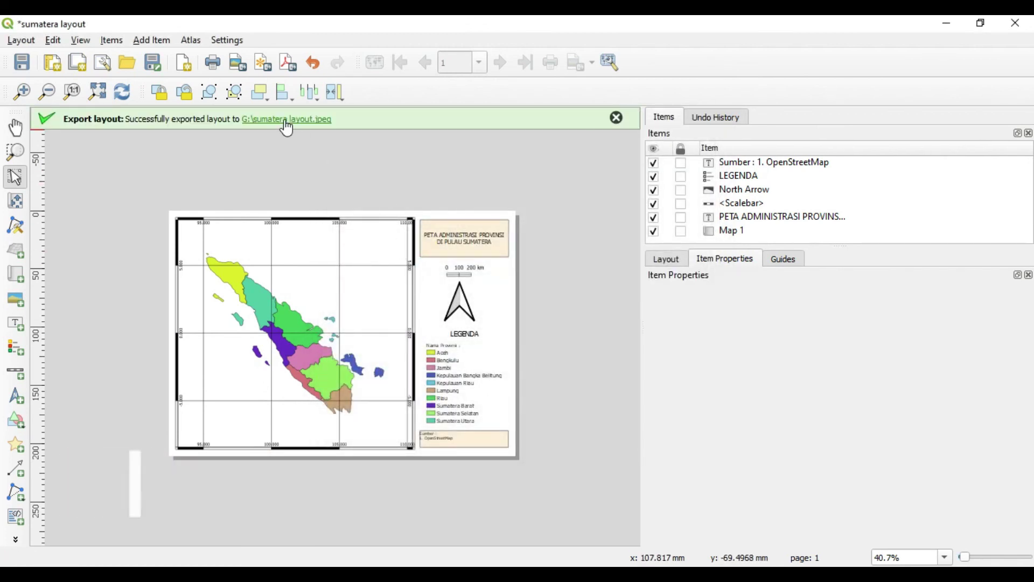
Go to the exported file's folder in File Explorer and open the "sumatera layout" image to check it.
click(283, 118)
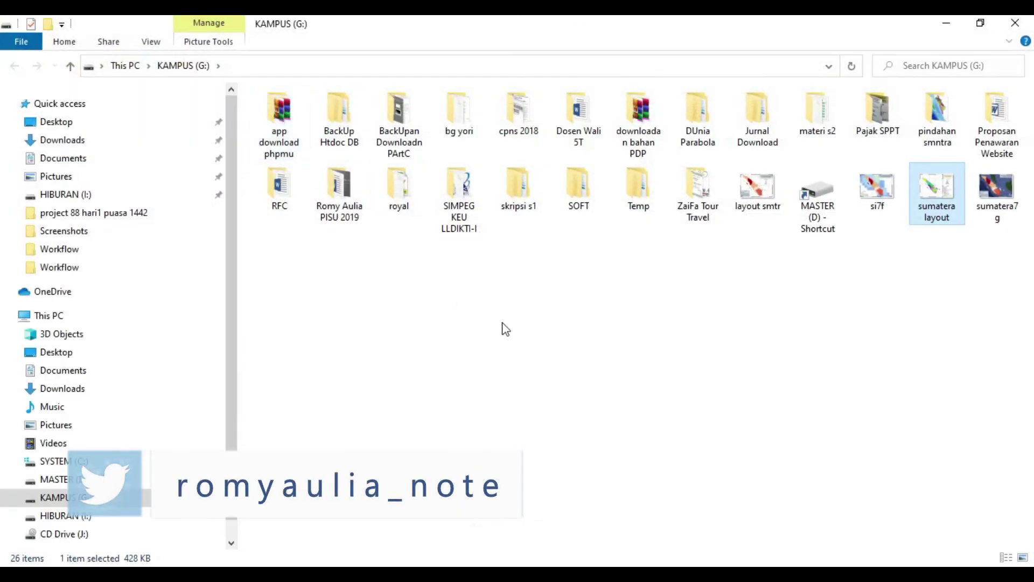
double_click(935, 191)
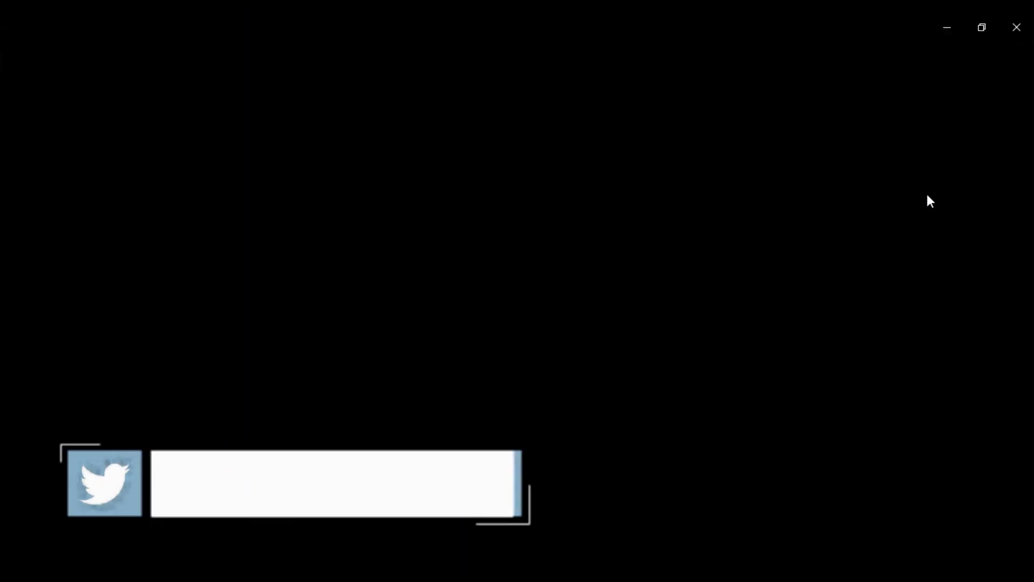